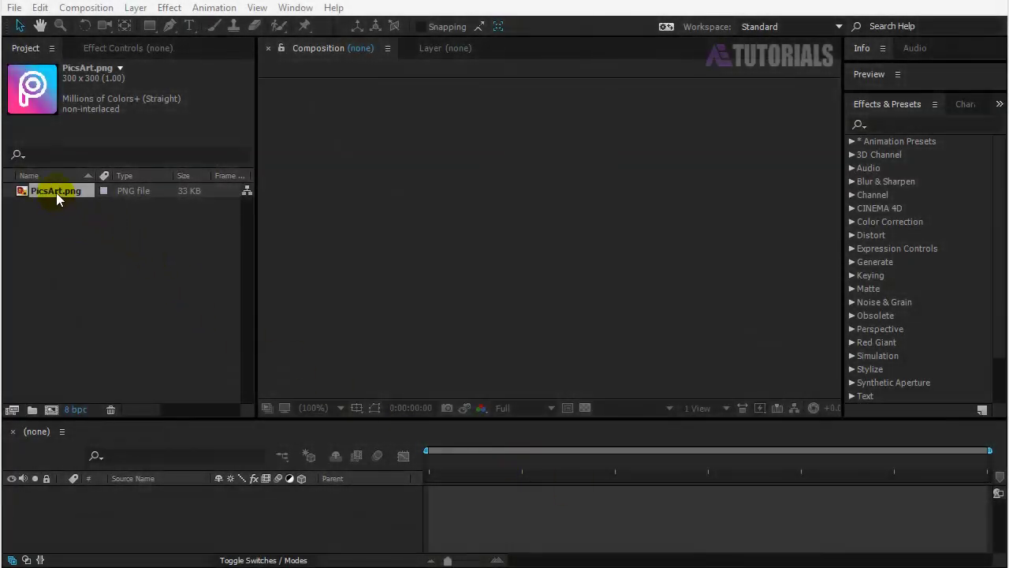
Step: Create a 1920×1080 composition named 'Main' with a 10-second duration
click(51, 410)
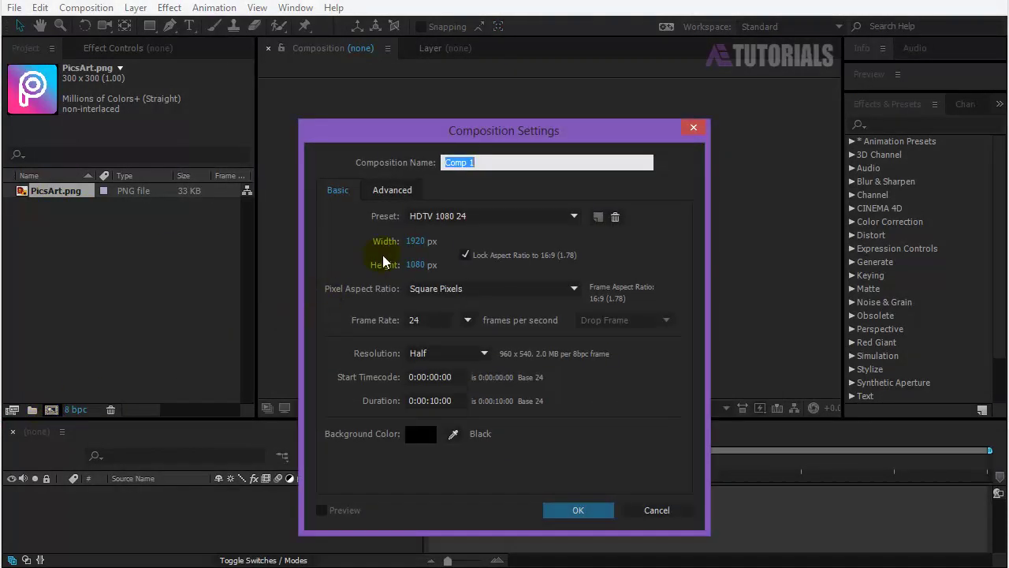
text(Main)
click(435, 402)
click(572, 511)
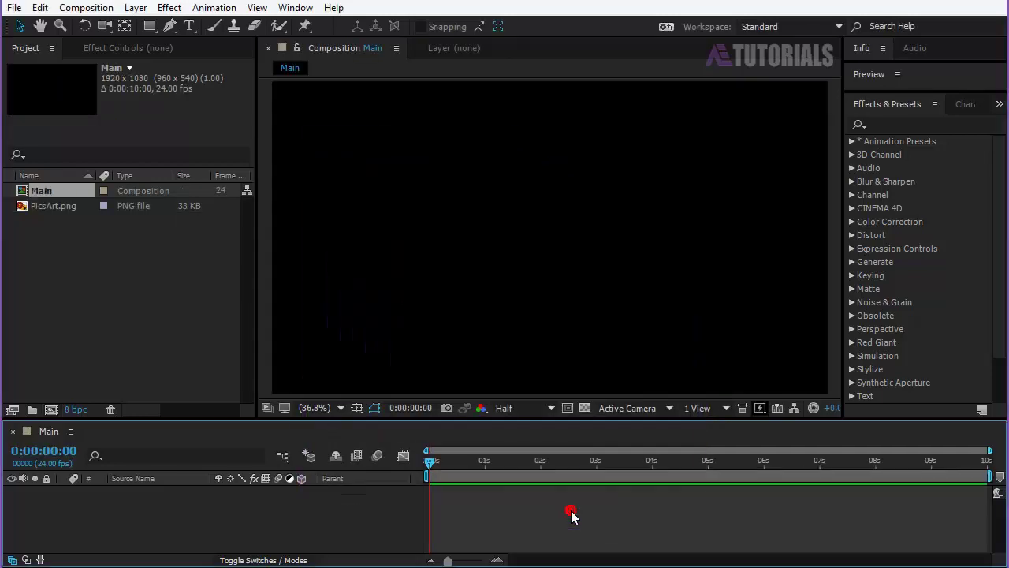
Step: Add PicsArt.png to the Main timeline and scale it up to 130%
drag(40, 208, 153, 502)
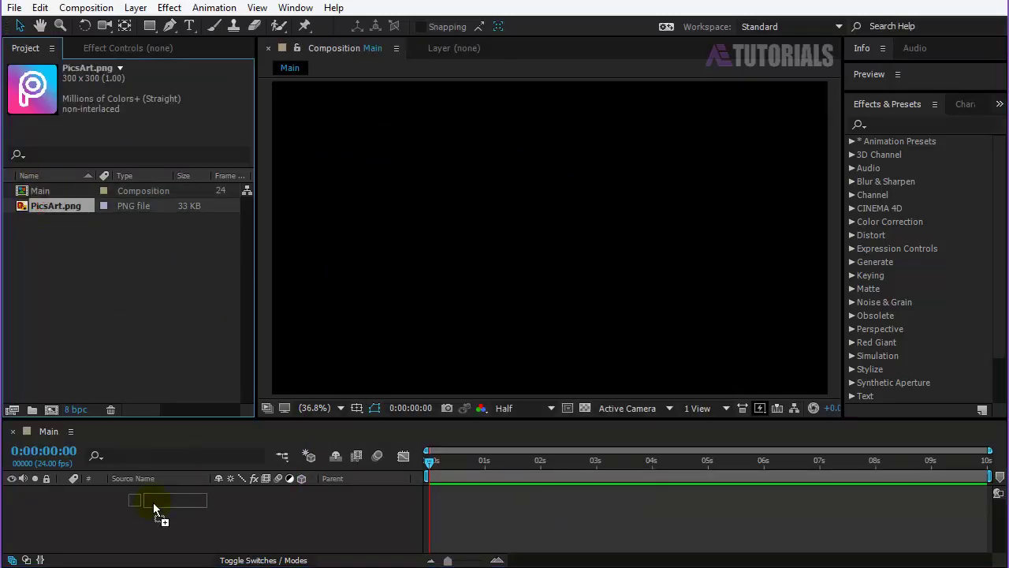
key(s)
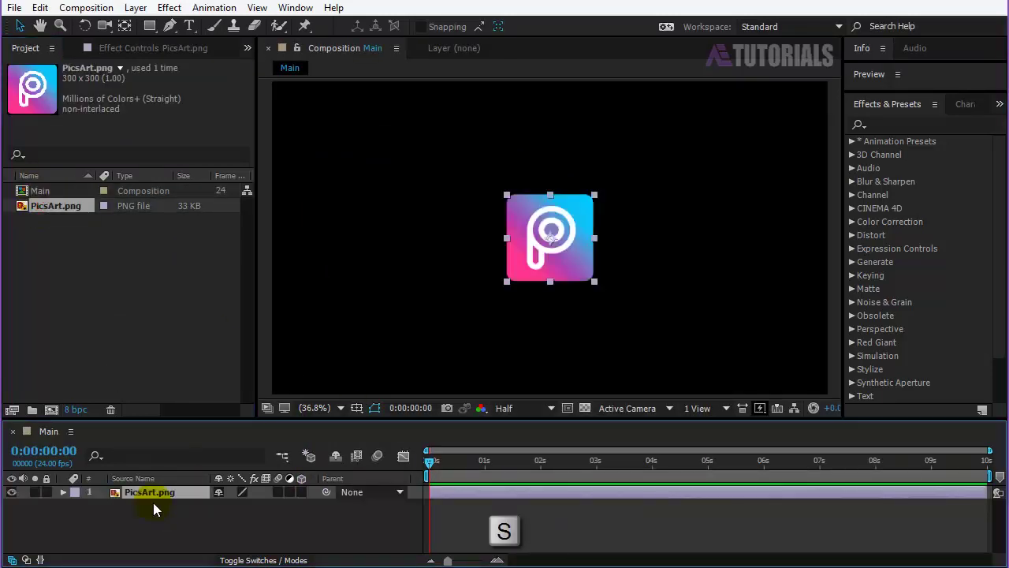
mouse_move(267, 510)
mouse_down()
mouse_move(294, 511)
mouse_move(286, 511)
mouse_up()
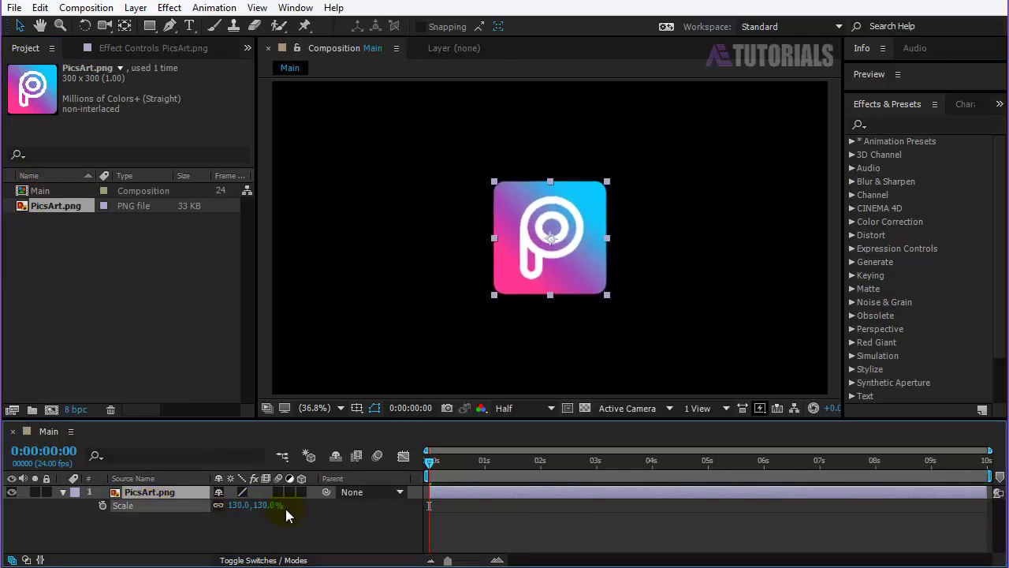
Step: Pre-compose the PicsArt logo layer as 'Logo', moving all attributes into the new composition
click(63, 490)
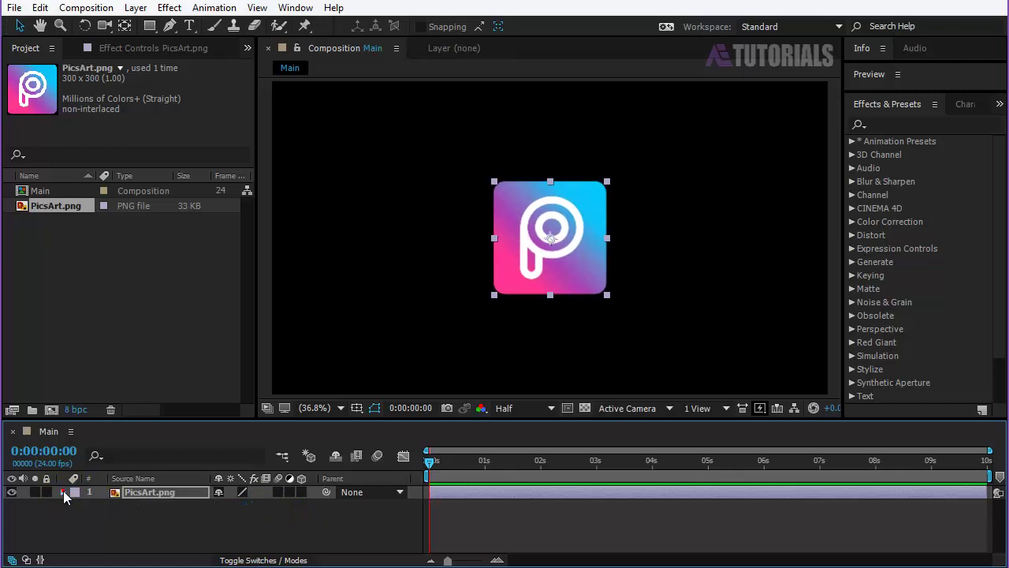
right_click(149, 493)
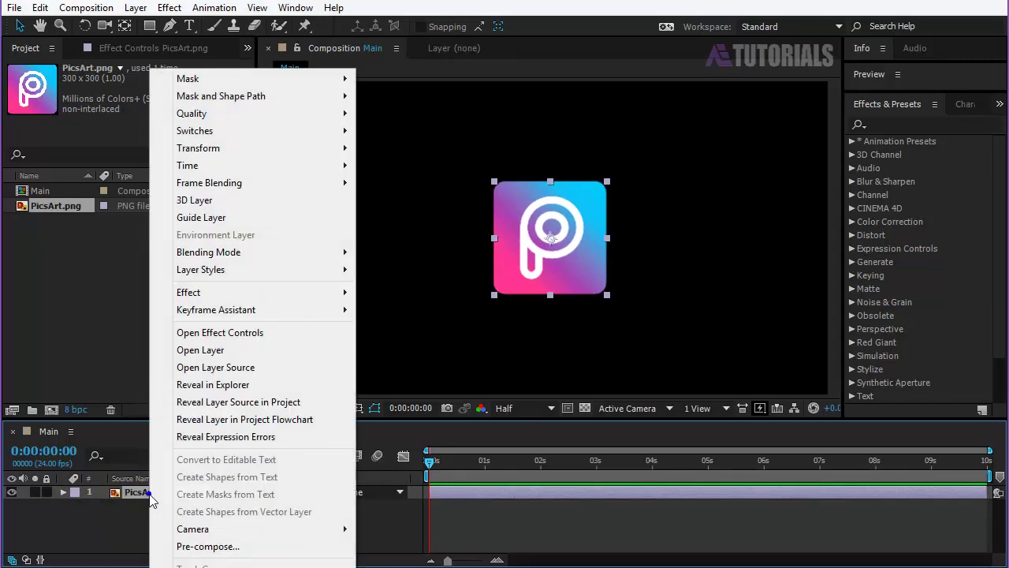
click(186, 546)
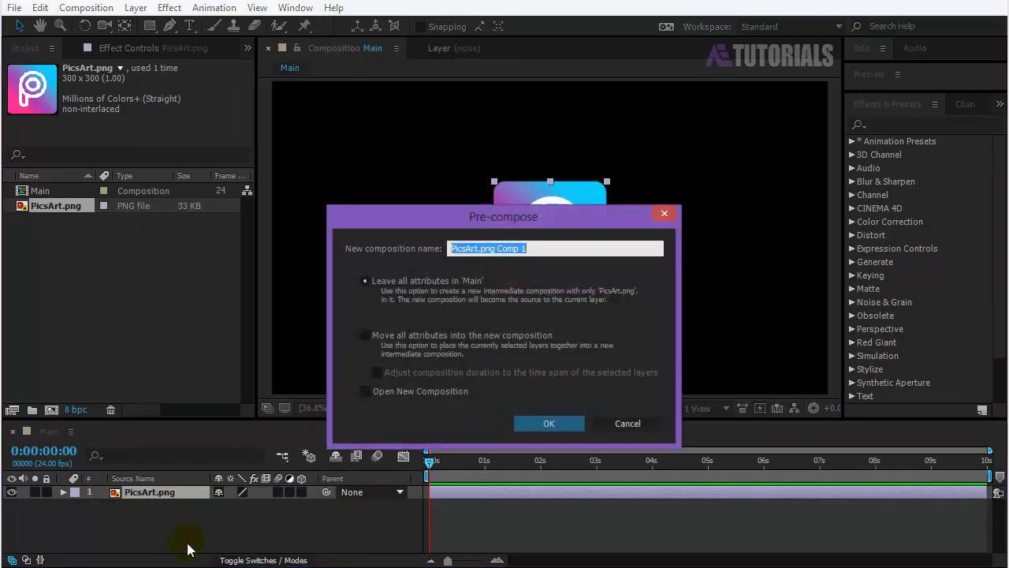
text(Logo)
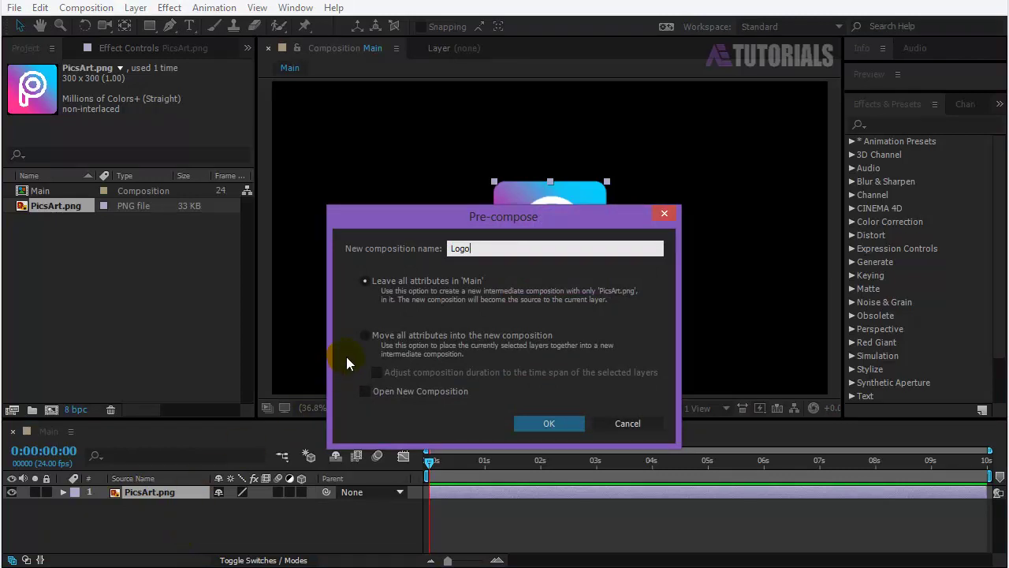
click(365, 336)
click(528, 426)
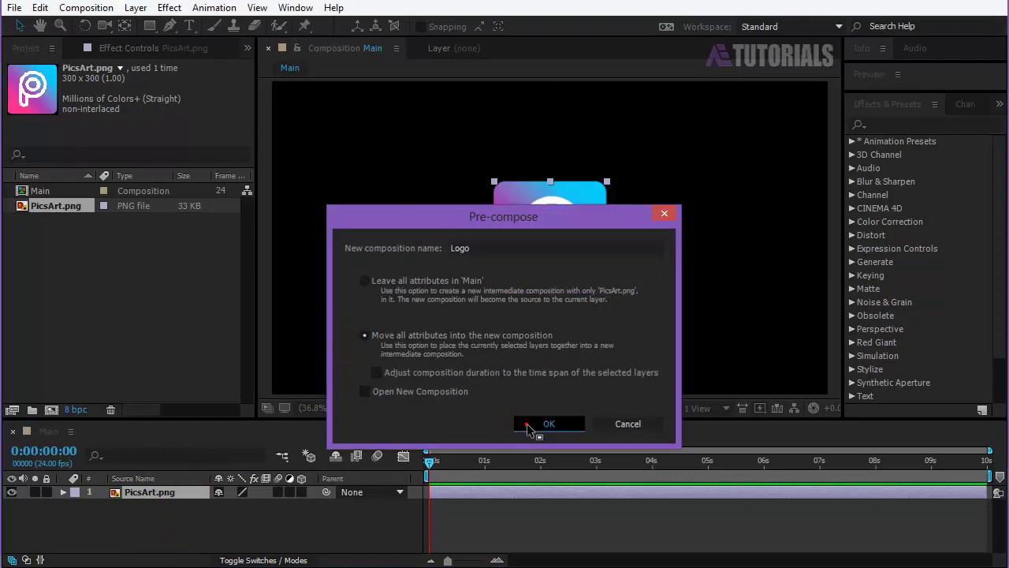
click(290, 537)
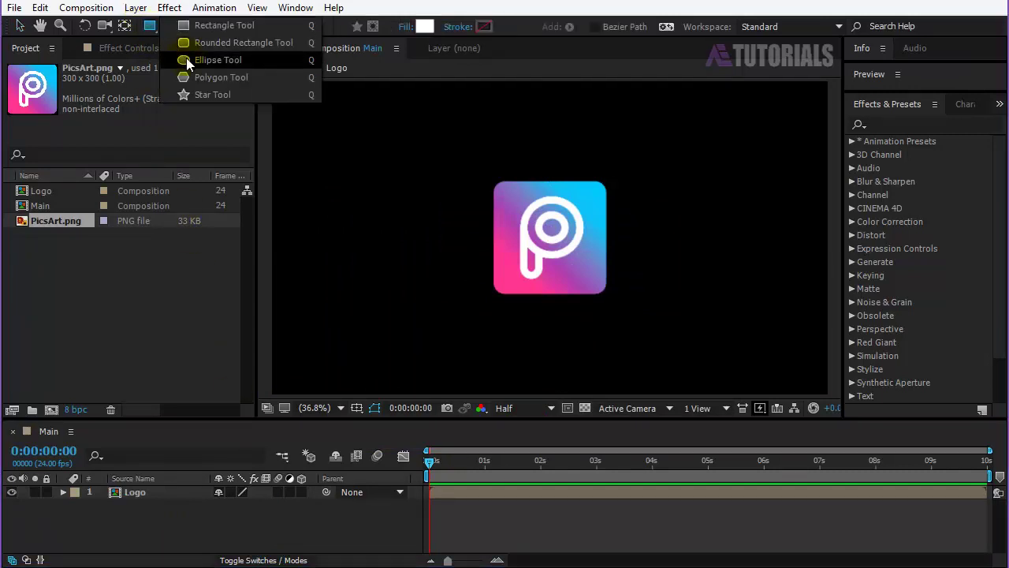
Step: Set up the Ellipse Tool with no stroke and a solid white fill
drag(150, 26, 187, 62)
click(458, 26)
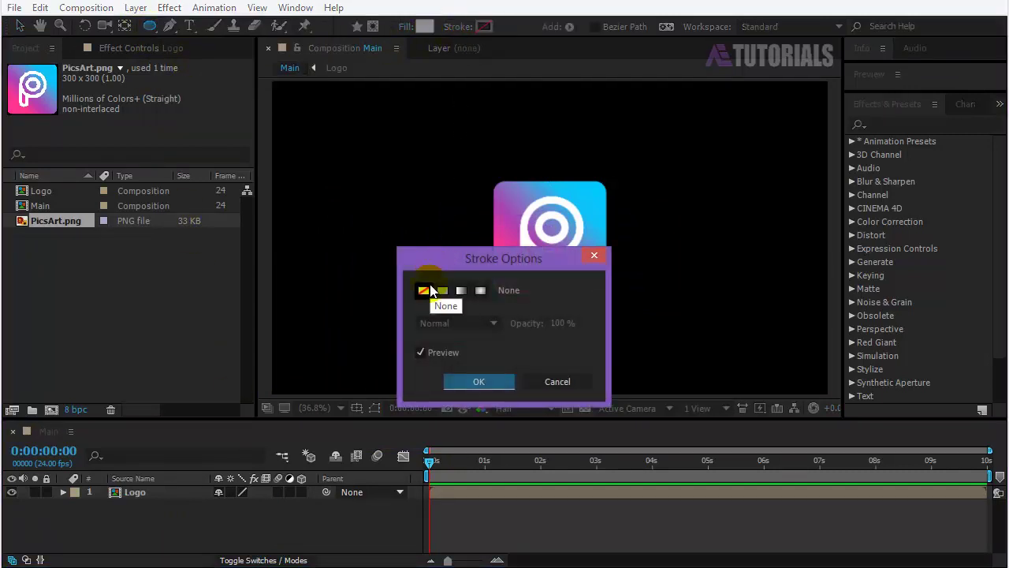
click(469, 382)
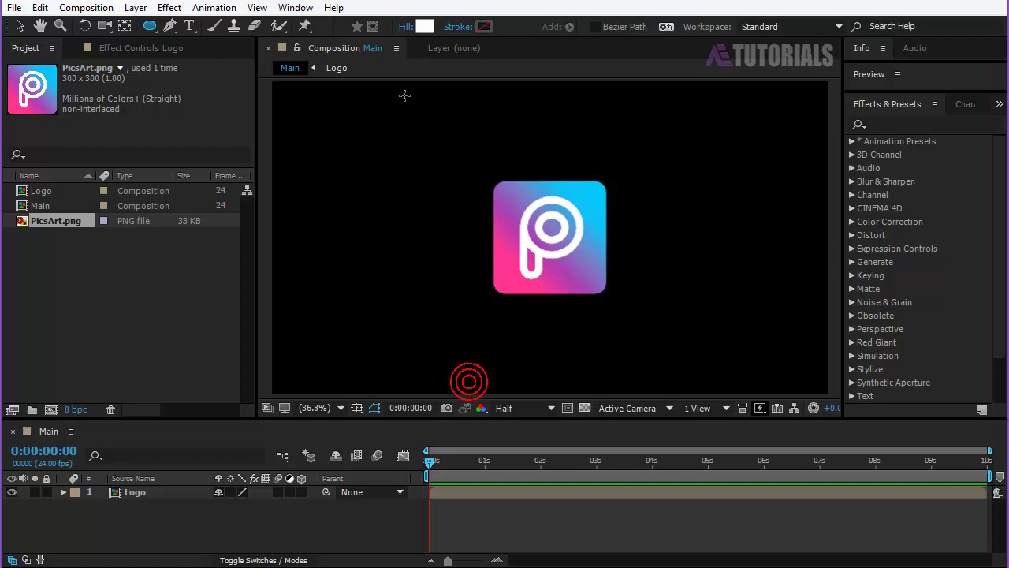
click(406, 26)
click(442, 292)
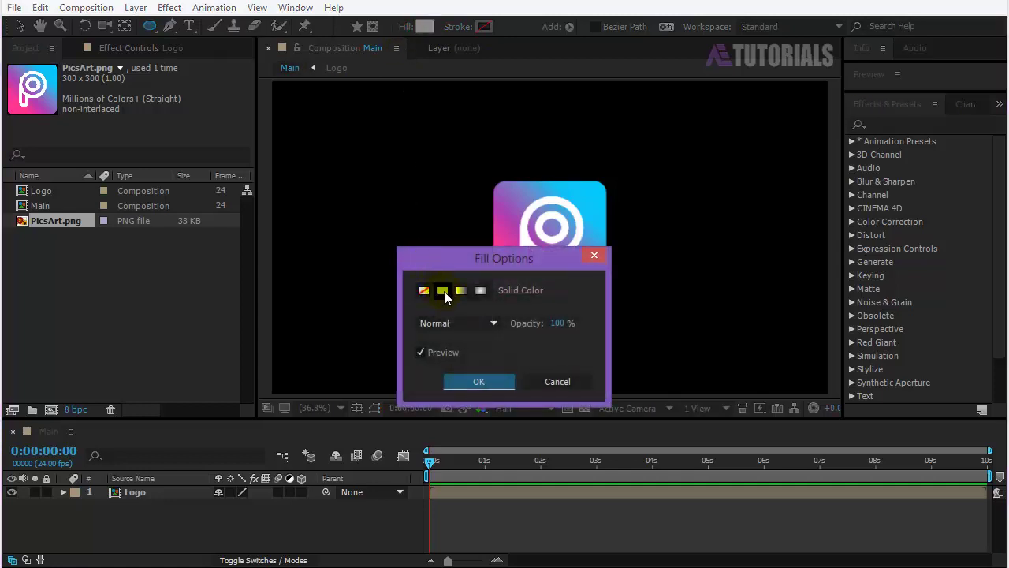
click(472, 382)
Step: Turn on Title/Action Safe guides and draw a white circle centred over the logo
click(356, 408)
click(365, 425)
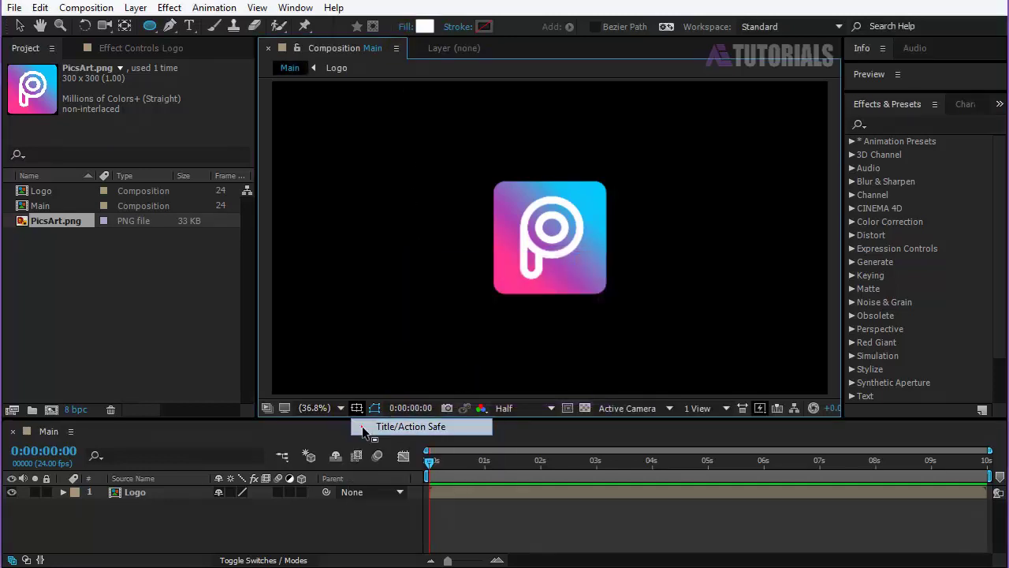
drag(552, 239, 614, 321)
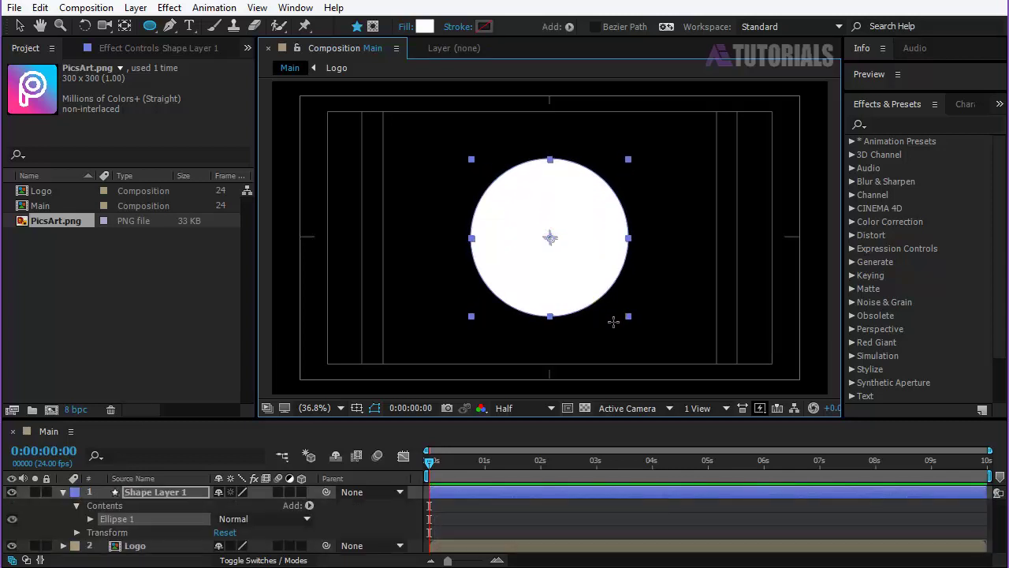
click(64, 492)
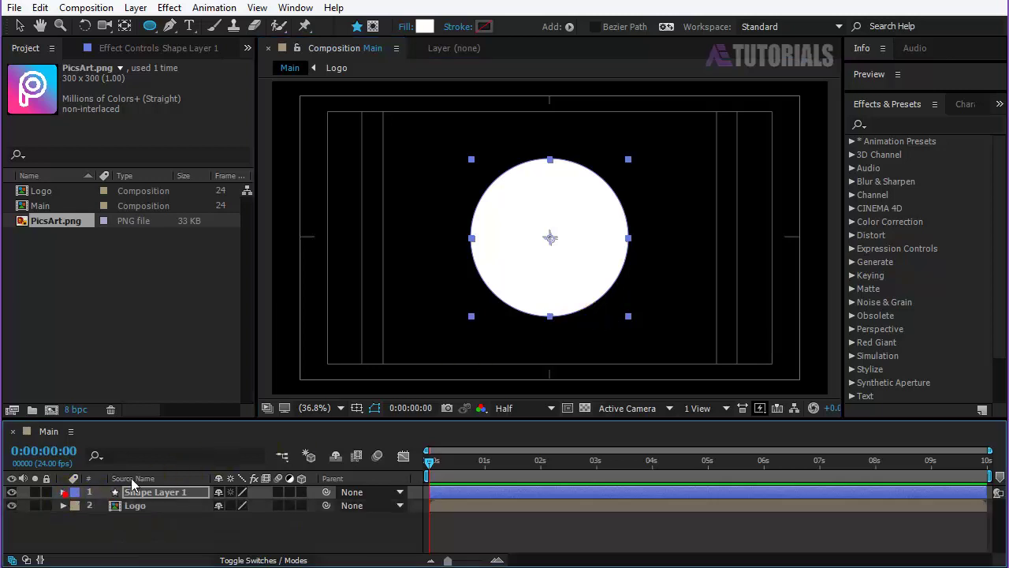
key(v)
click(894, 127)
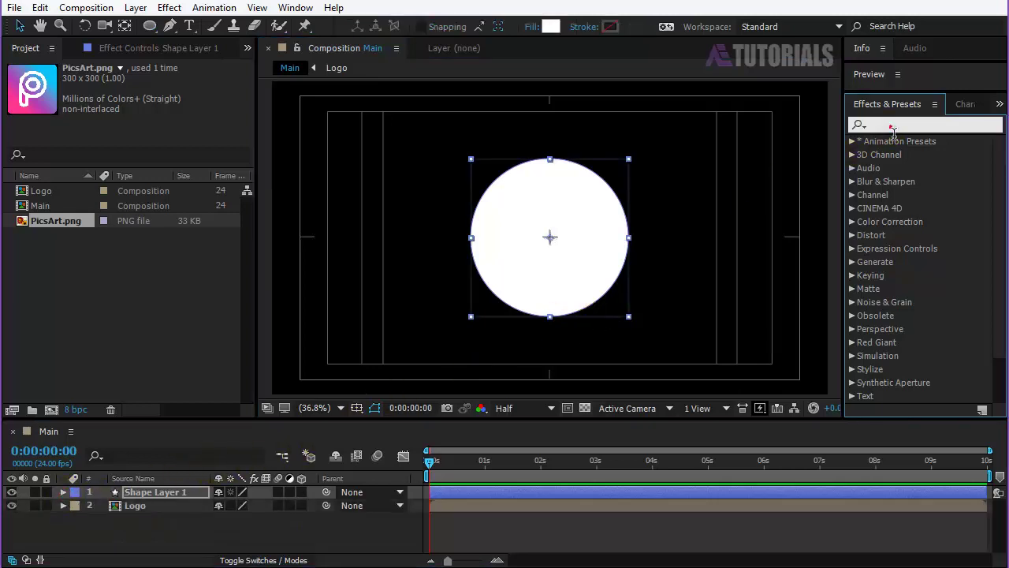
Step: Find Turbulent Displace by searching 'turbu' and apply it to Shape Layer 1
click(893, 126)
text(t)
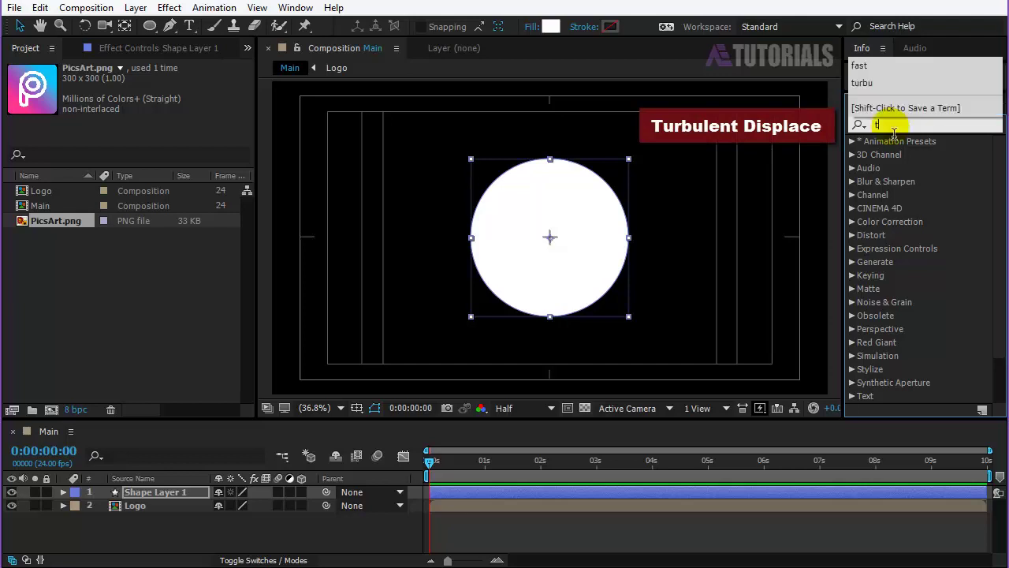
text(urbu)
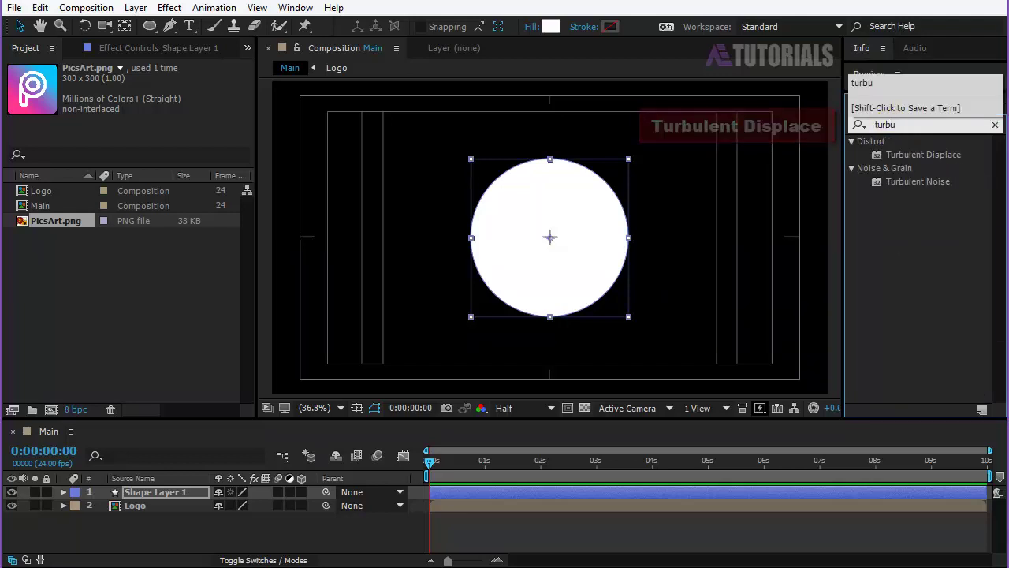
mouse_move(930, 156)
mouse_down()
mouse_move(924, 168)
mouse_move(186, 500)
mouse_up()
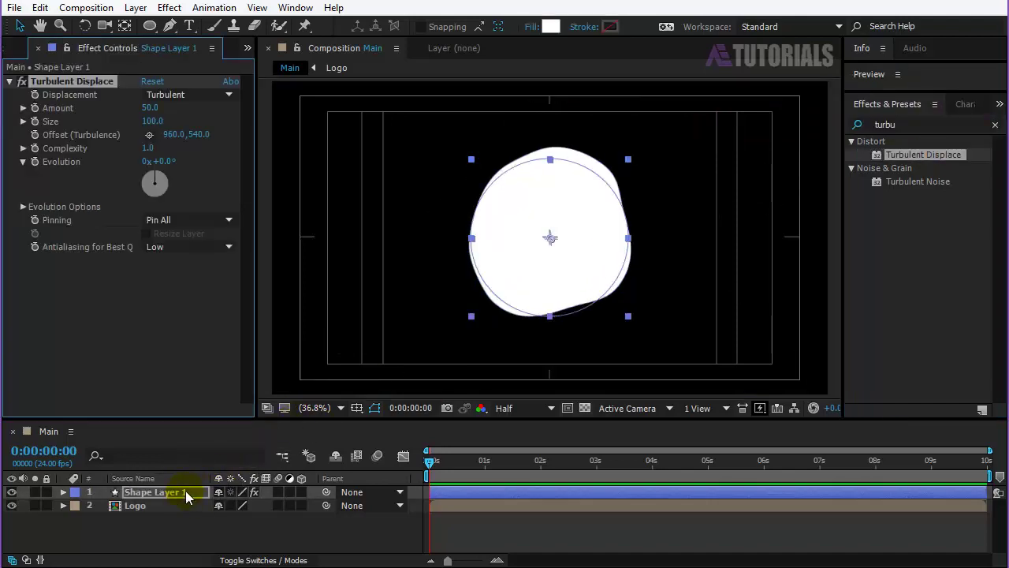
Step: Set Turbulent Displace to Amount 55, Size 85 and Complexity 10
click(150, 108)
text(55)
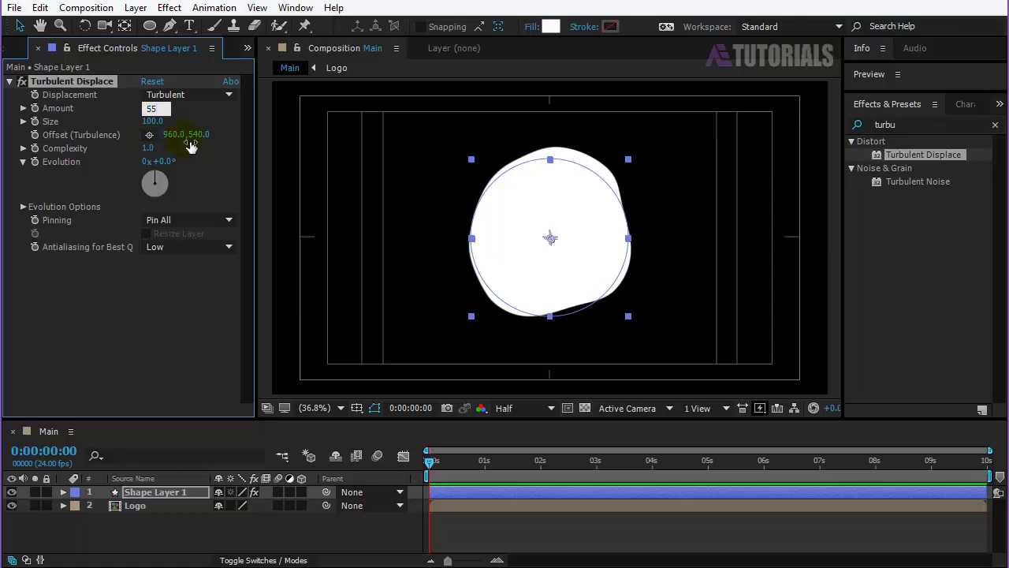
key(Return)
click(152, 121)
text(85)
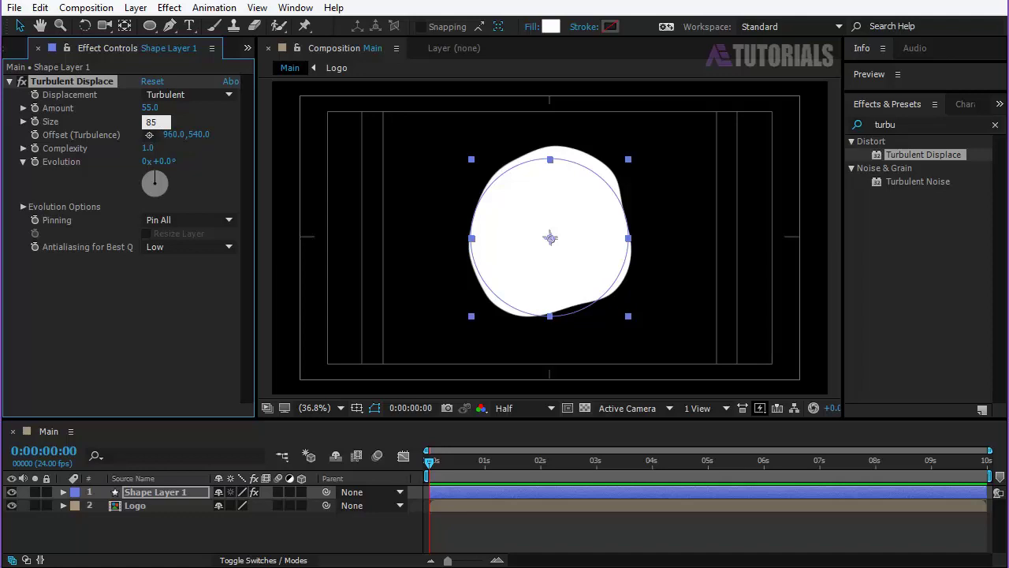
key(Return)
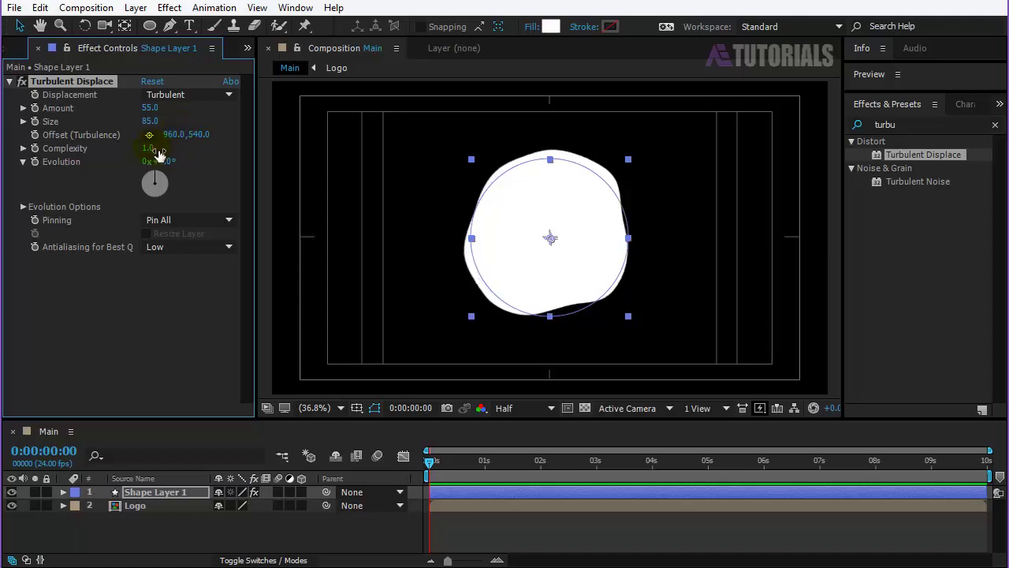
click(155, 149)
text(10)
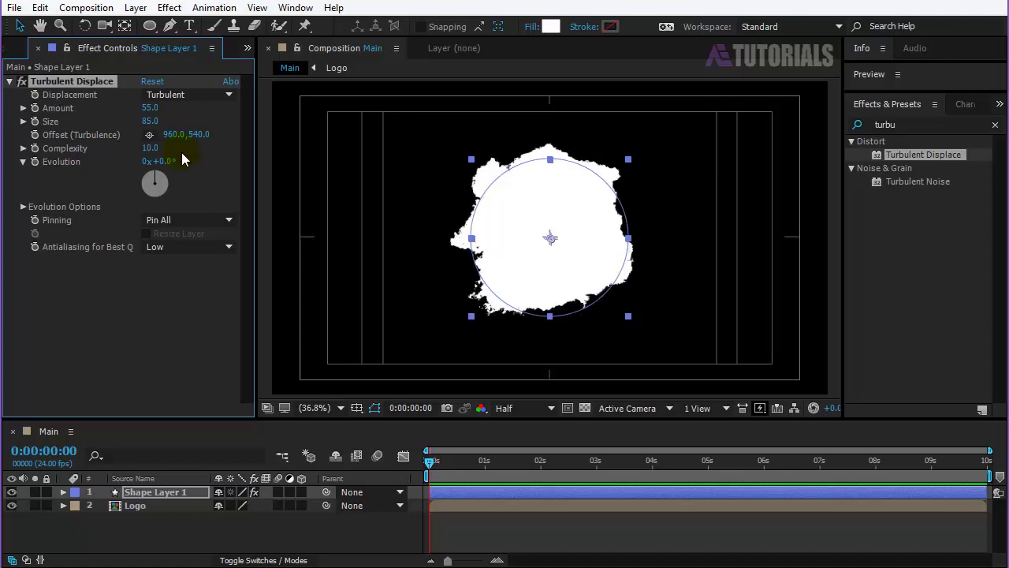
click(11, 82)
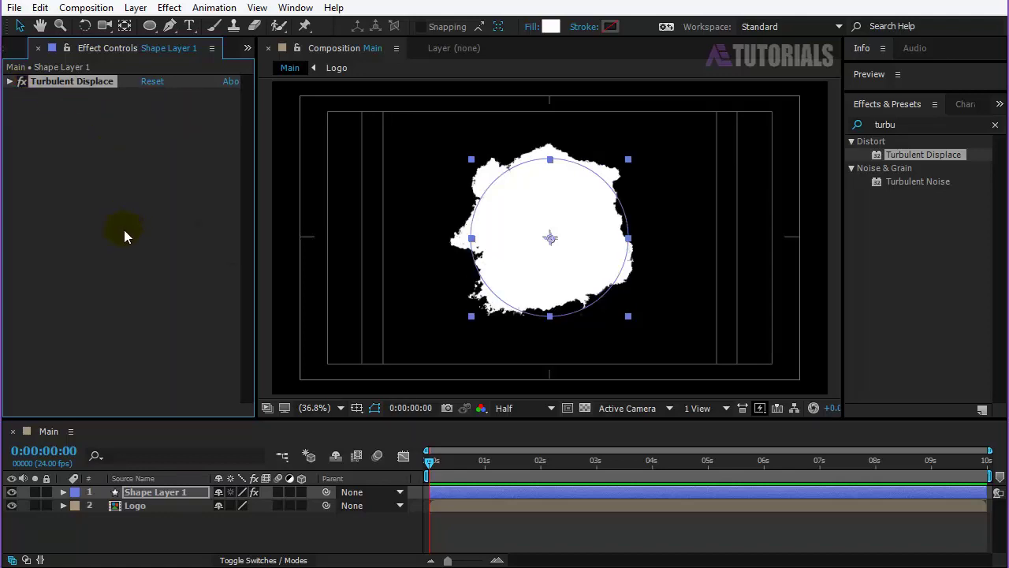
Step: Add a Scale keyframe of 0% on Shape Layer 1 at the start
click(135, 492)
key(s)
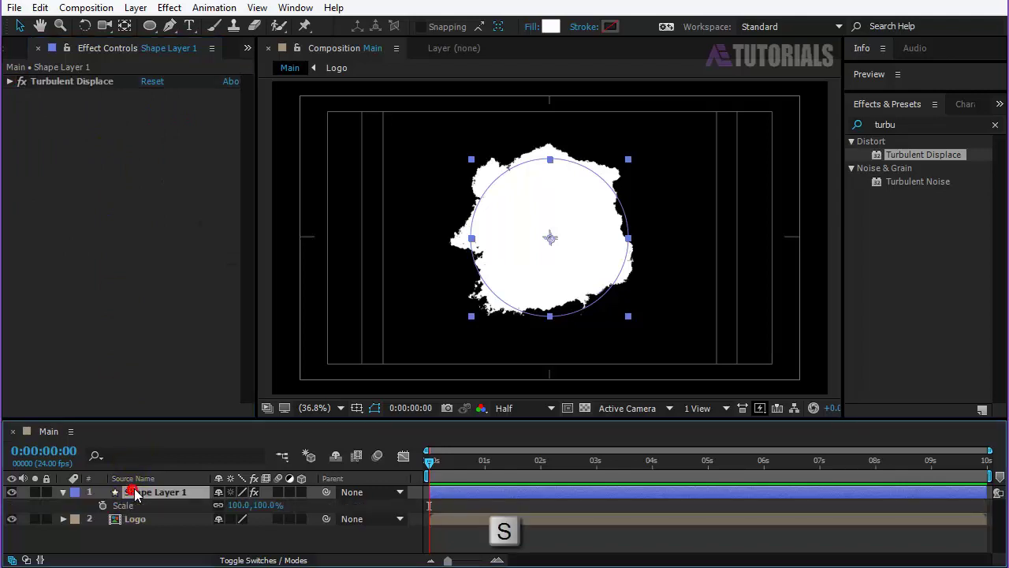
click(104, 505)
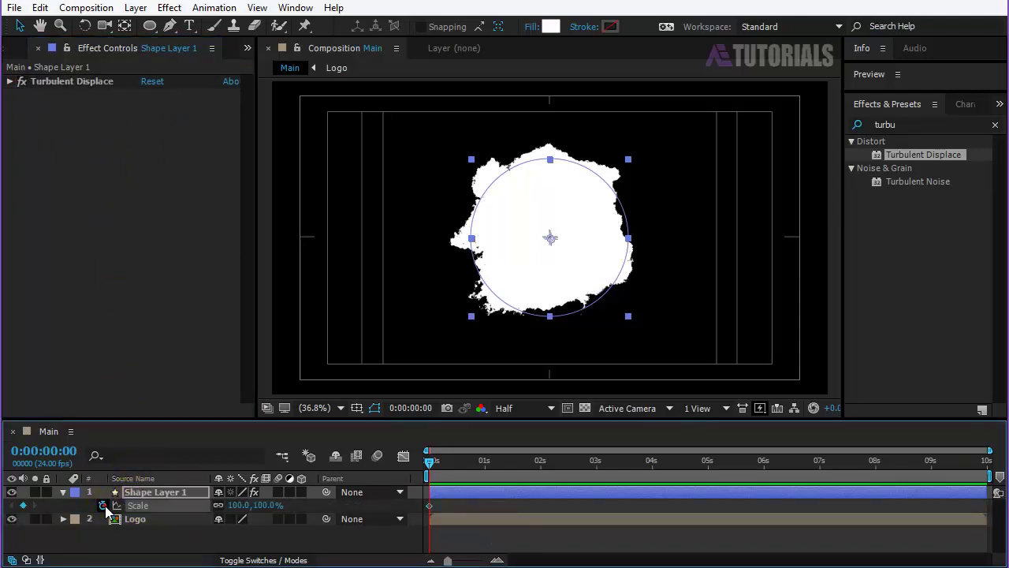
drag(272, 511, 185, 517)
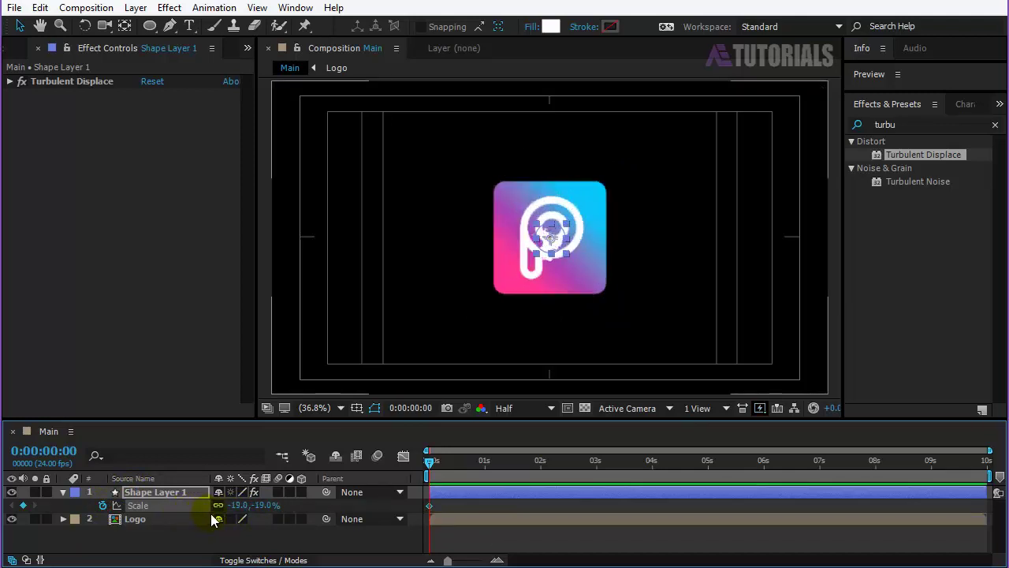
click(238, 505)
text(0)
key(Return)
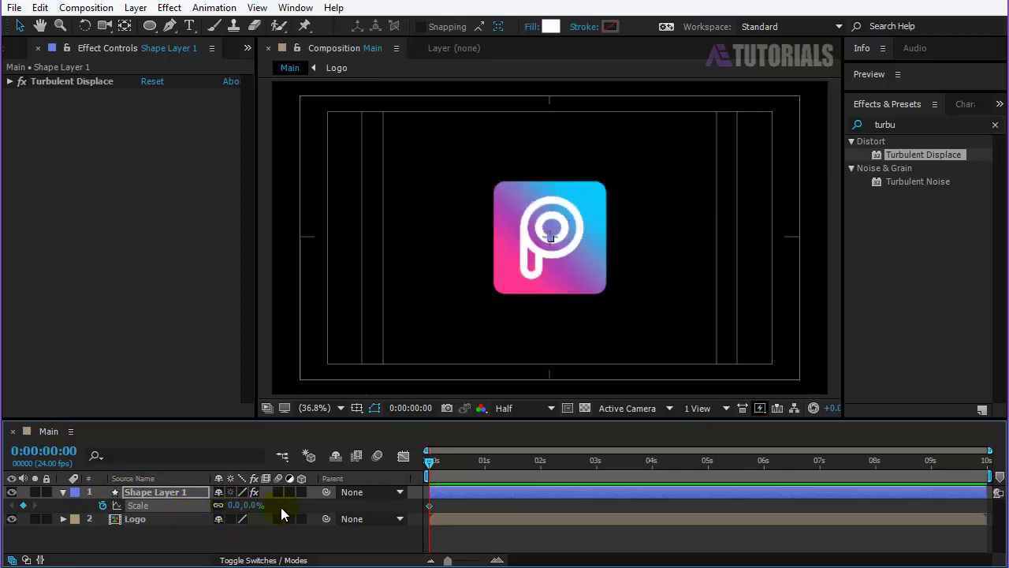
Step: Add a 250% Scale keyframe on Shape Layer 1 at 8 seconds
drag(428, 462, 554, 462)
click(802, 463)
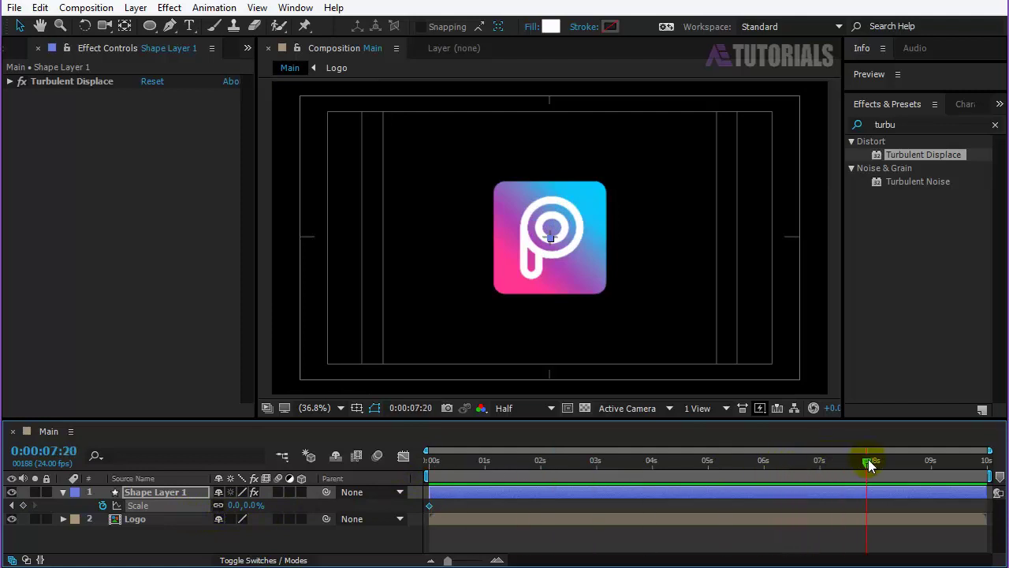
drag(869, 465, 875, 465)
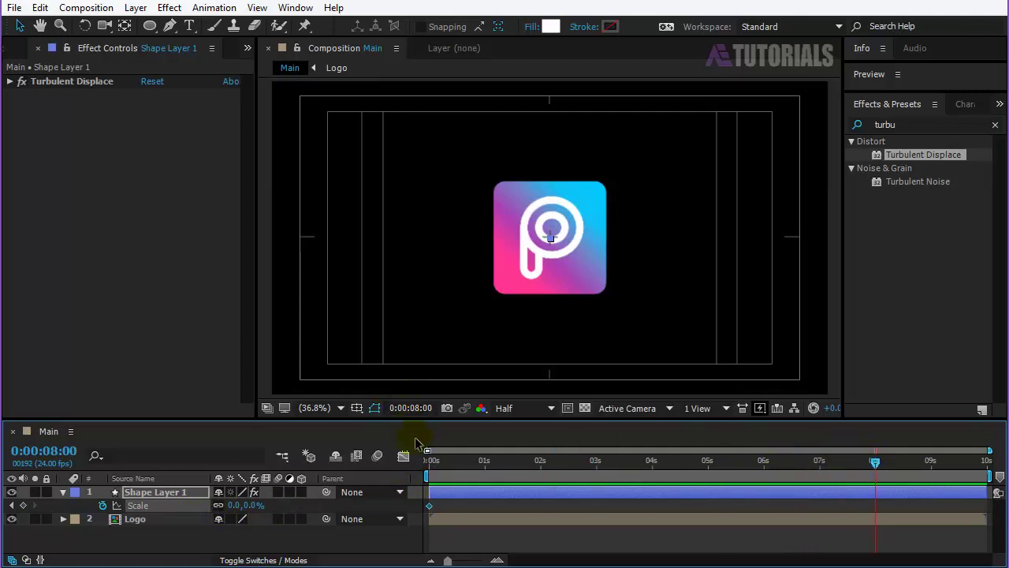
click(254, 505)
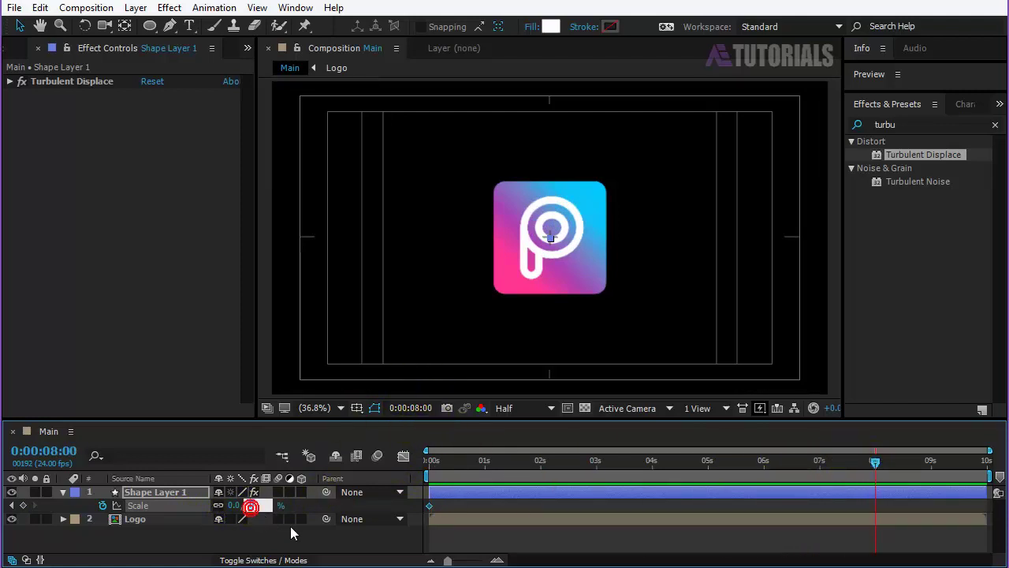
text(250)
key(Return)
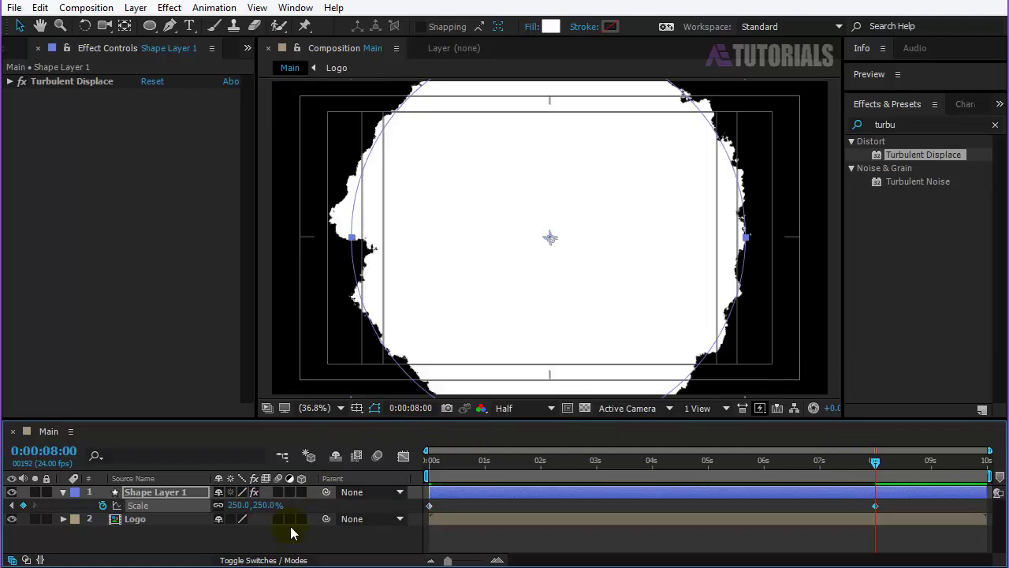
Step: Pre-compose Shape Layer 1 into a new comp named 'Shape Layer'
click(63, 493)
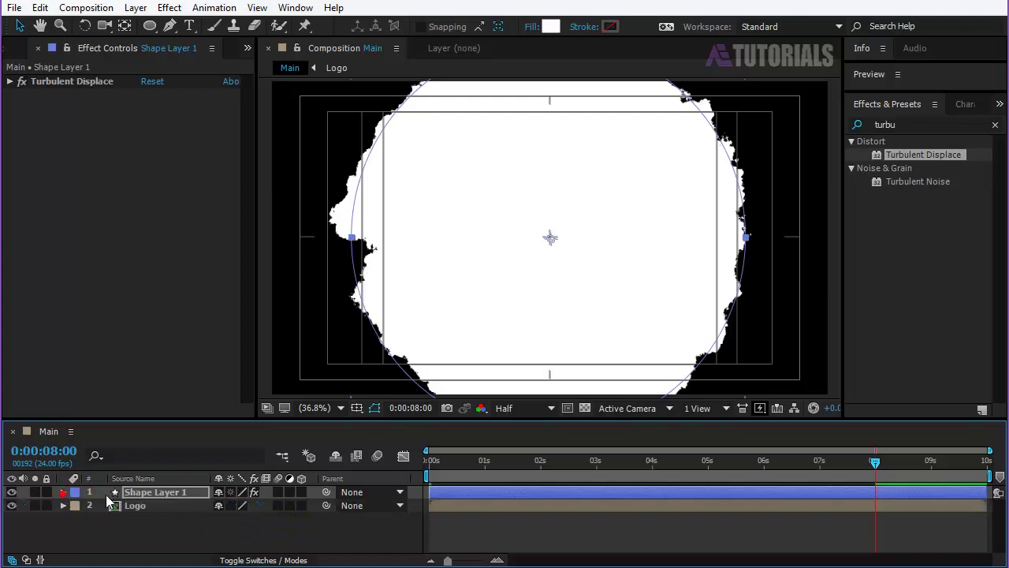
right_click(135, 494)
click(181, 546)
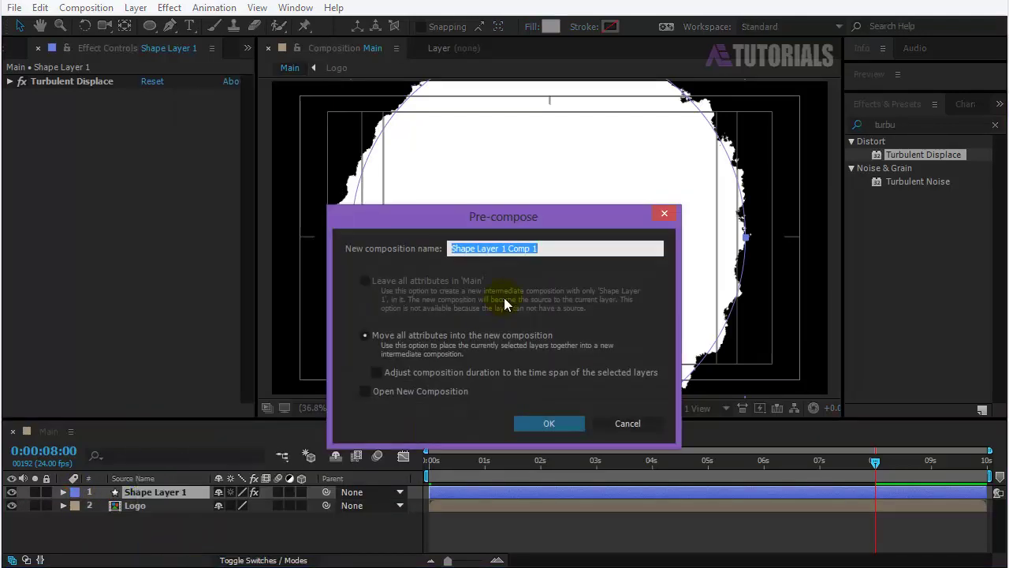
drag(499, 249, 556, 259)
key(BackSpace)
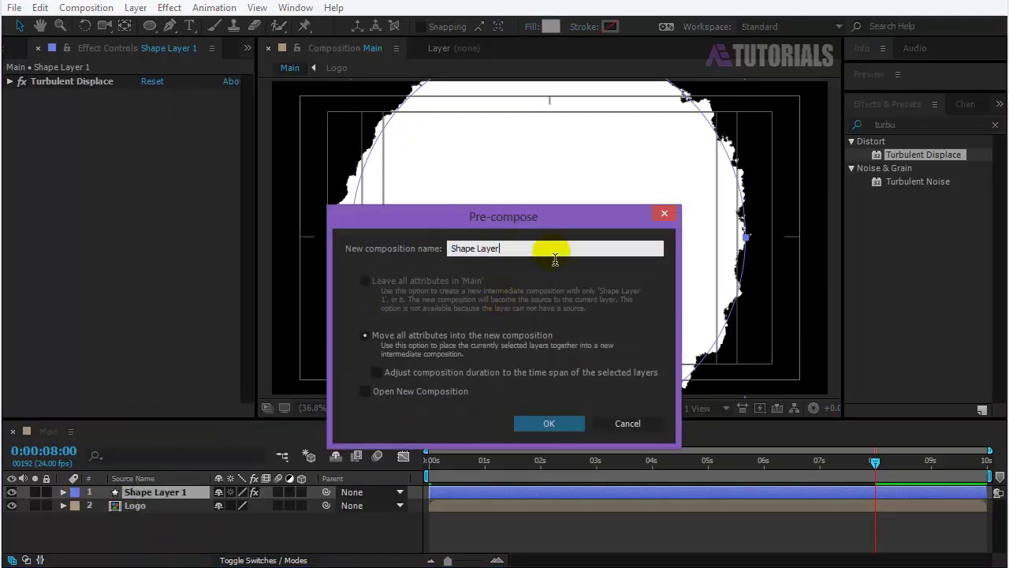
click(549, 424)
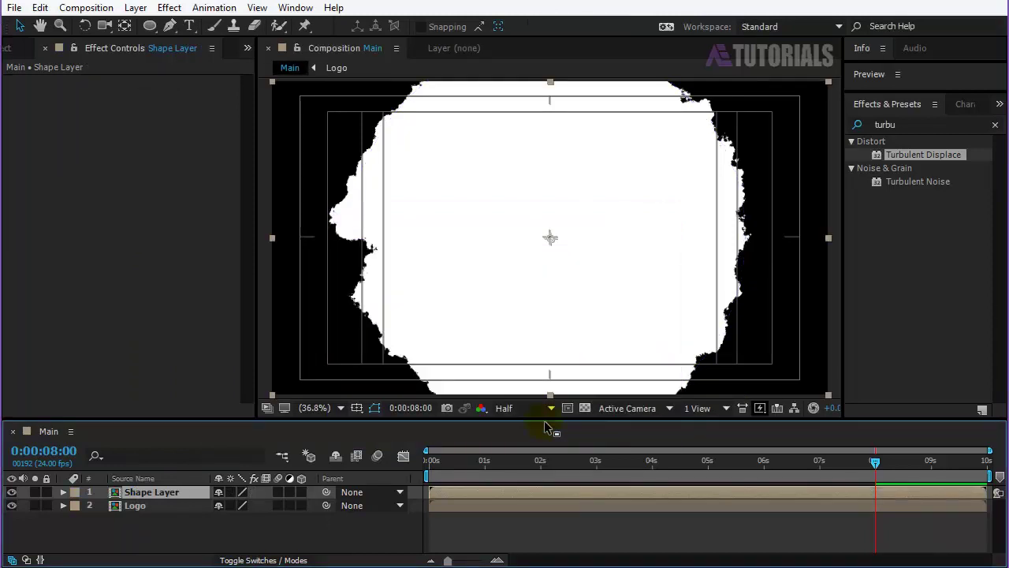
Step: Set the Logo layer's Track Matte to Alpha Matte 'Shape Layer'
click(156, 506)
key(F4)
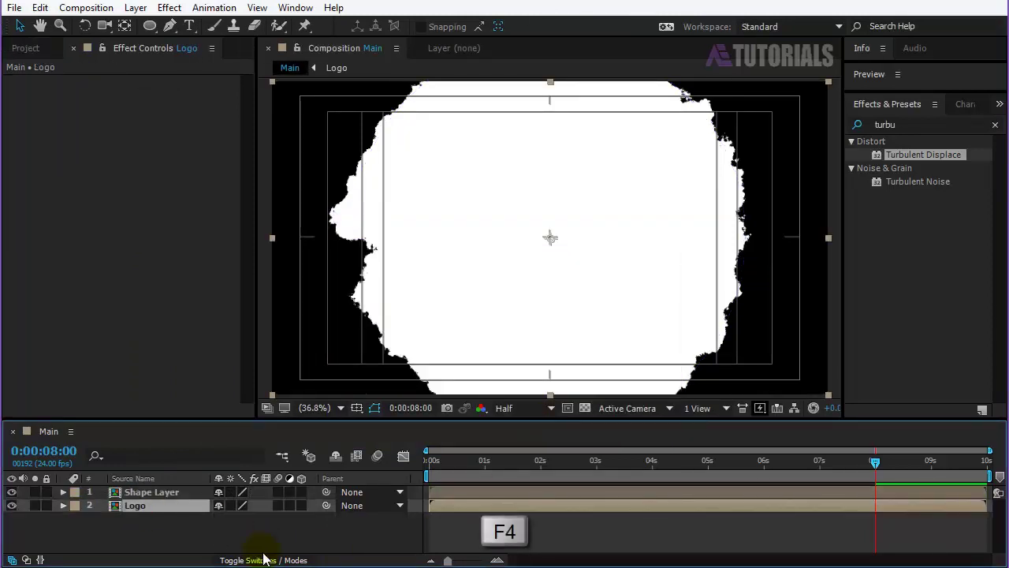
click(302, 505)
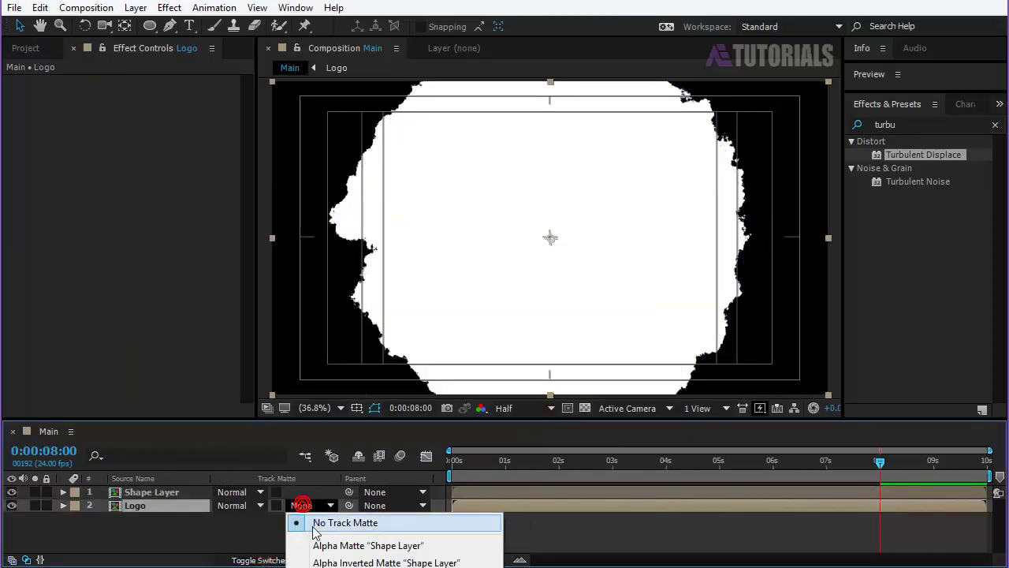
click(317, 545)
Step: Select both the Logo and Shape Layer layers and bring up Pre-compose for them
drag(172, 522, 164, 500)
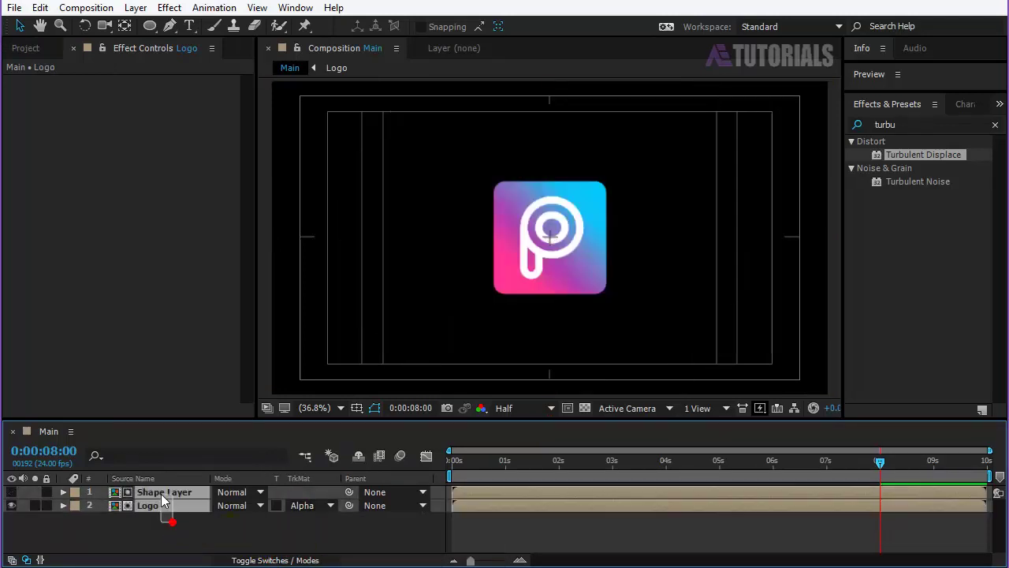
right_click(160, 493)
click(204, 544)
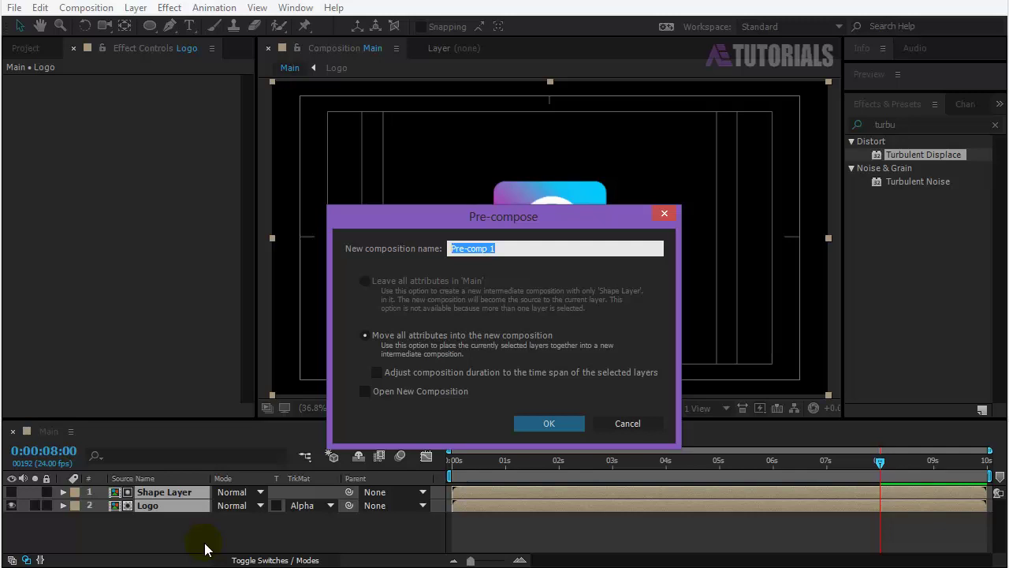
Step: Name the combined precomp 'Logo Comp 1' and duplicate the resulting layer
text(Lo)
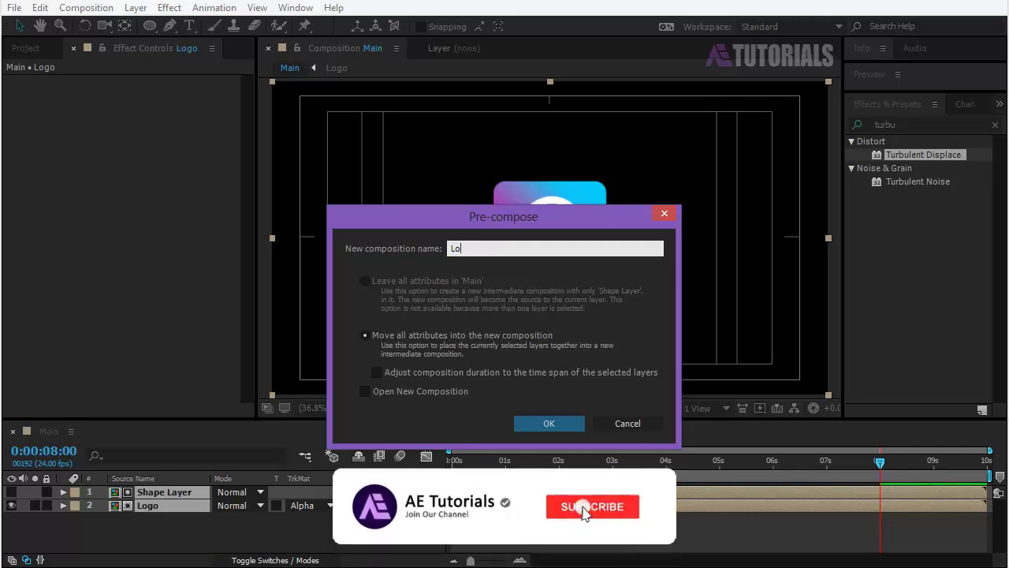
text(go Com)
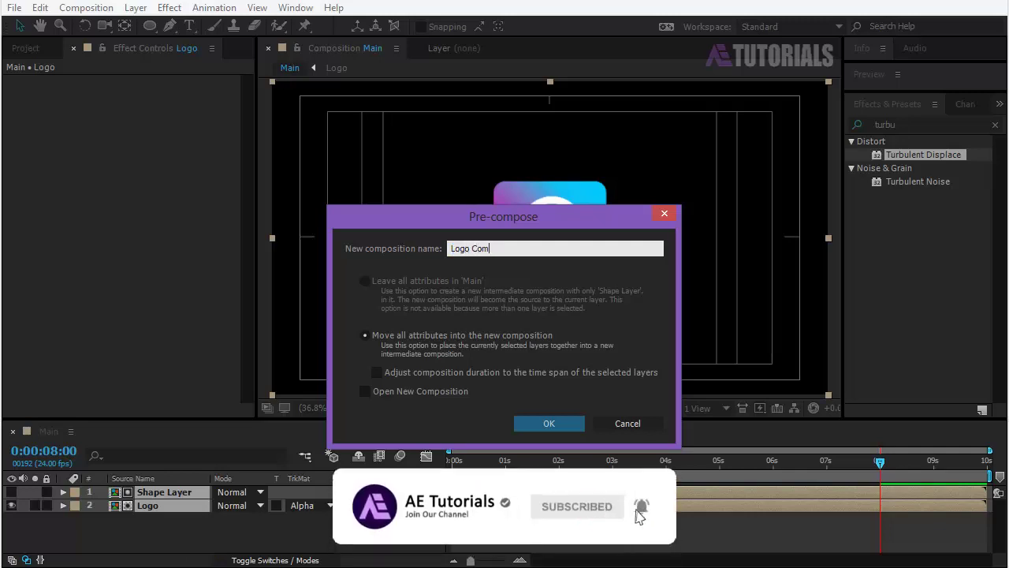
text(p 1)
click(535, 423)
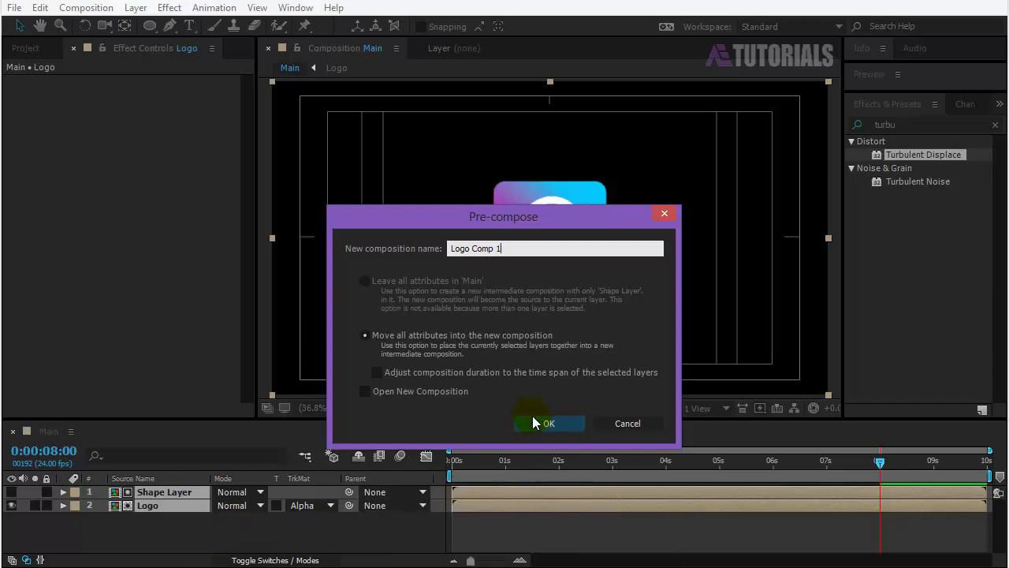
click(534, 422)
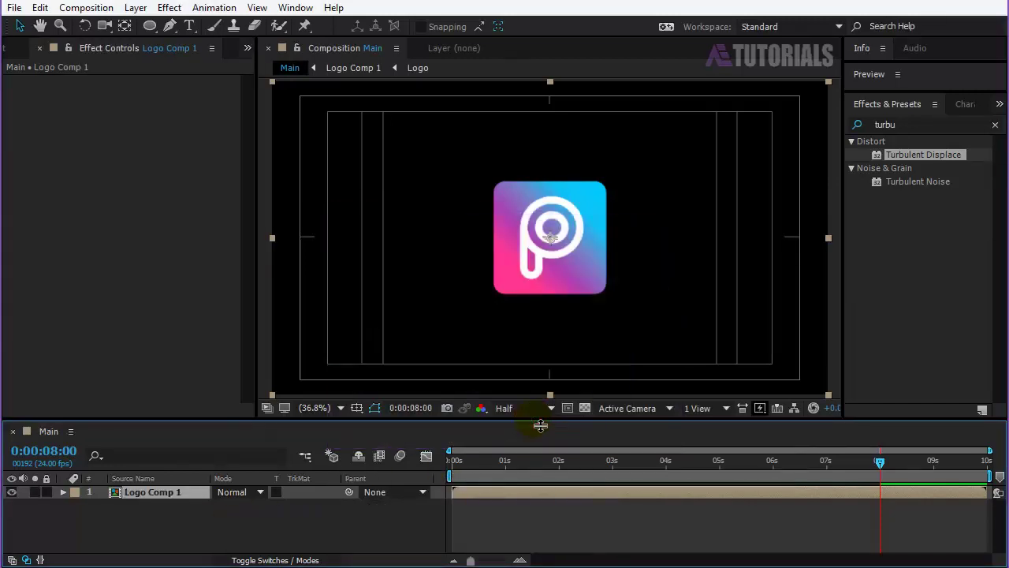
key(ctrl+d)
Step: Shift the lower Logo Comp 1 copy 5 frames earlier and make it Alpha Inverted Matte of the top copy
click(178, 505)
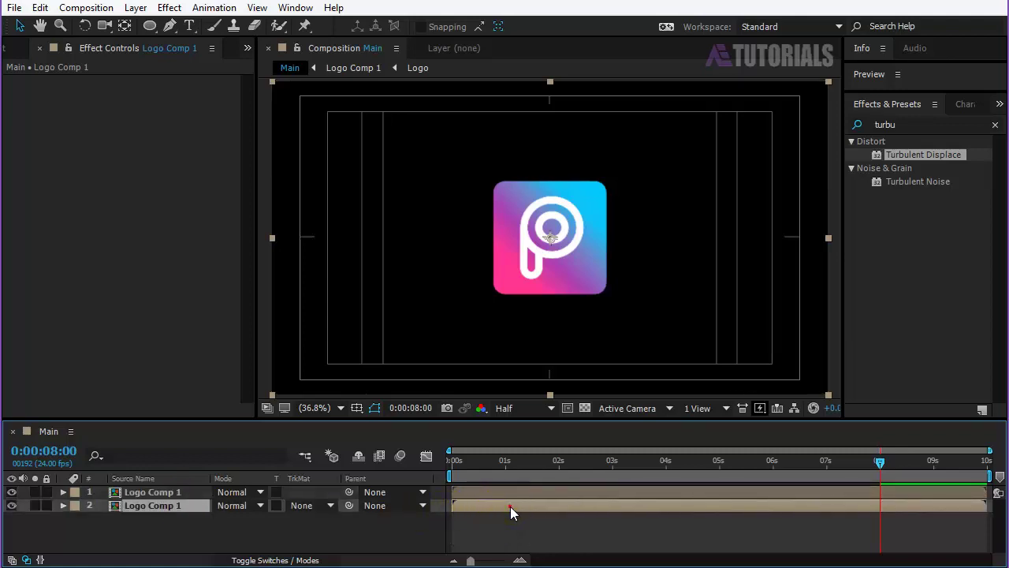
drag(509, 506, 501, 506)
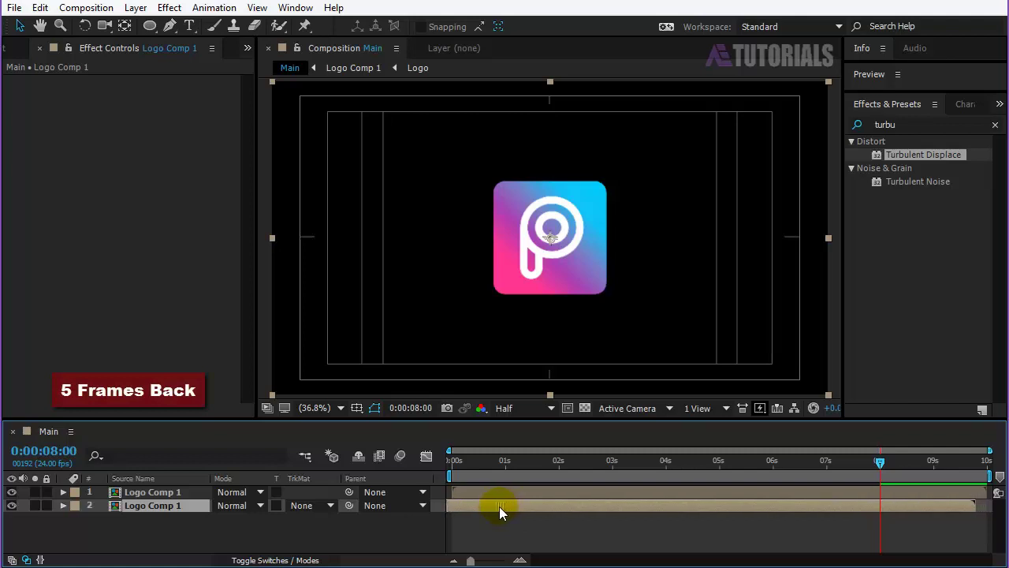
click(318, 505)
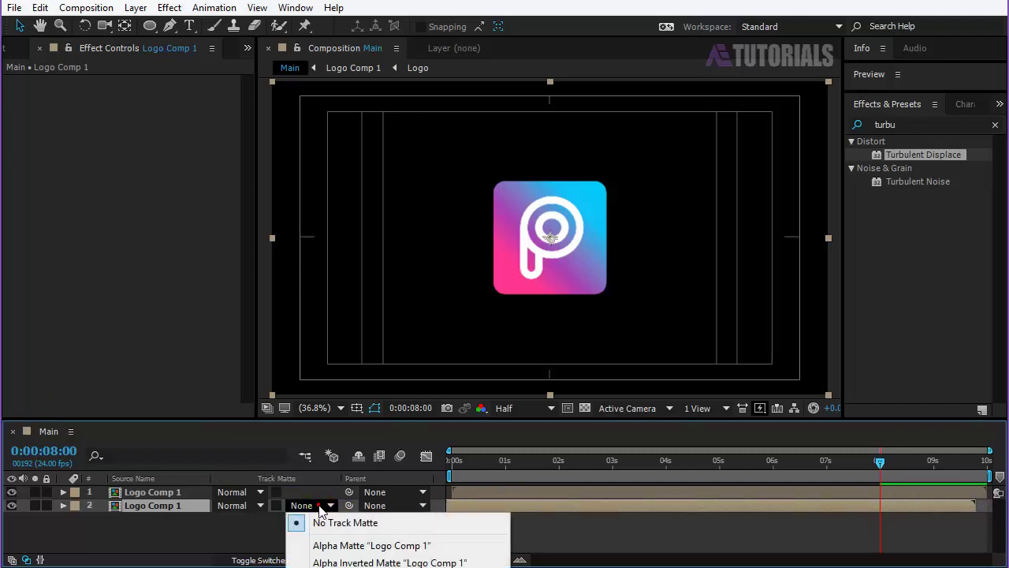
click(334, 561)
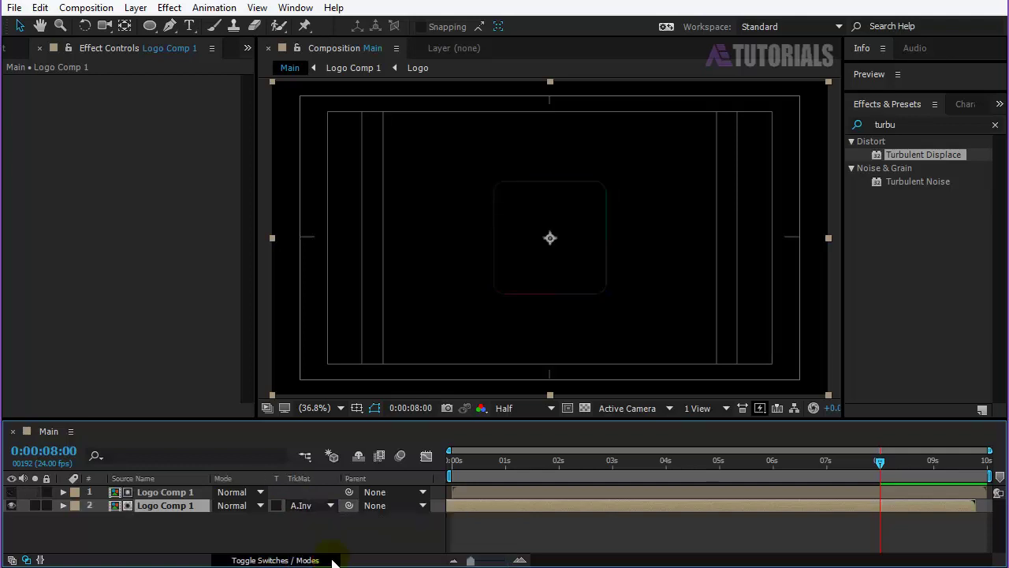
click(150, 492)
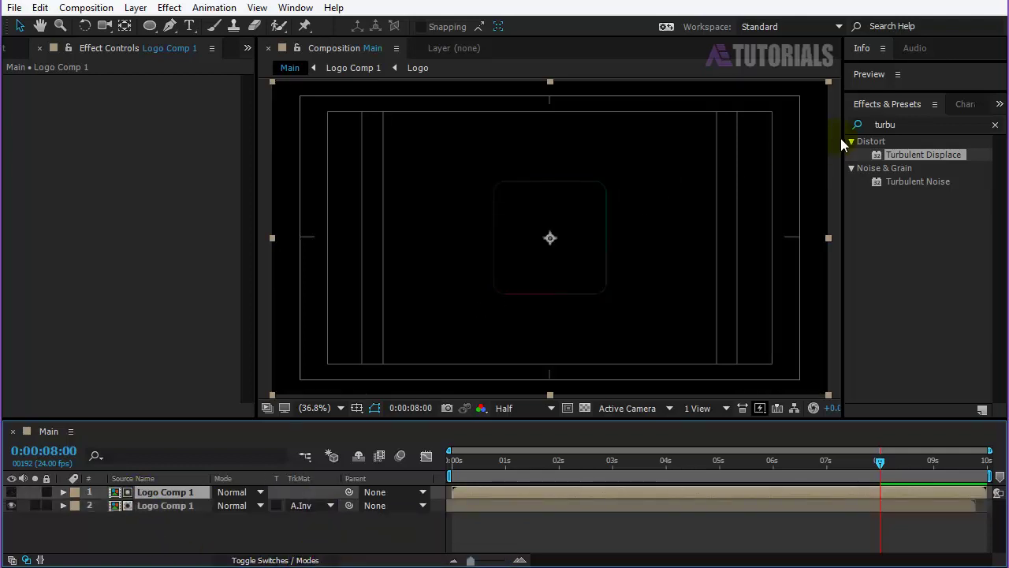
Step: Apply Simple Choker to the top Logo Comp 1 layer with Choke Matte set to -2
click(896, 127)
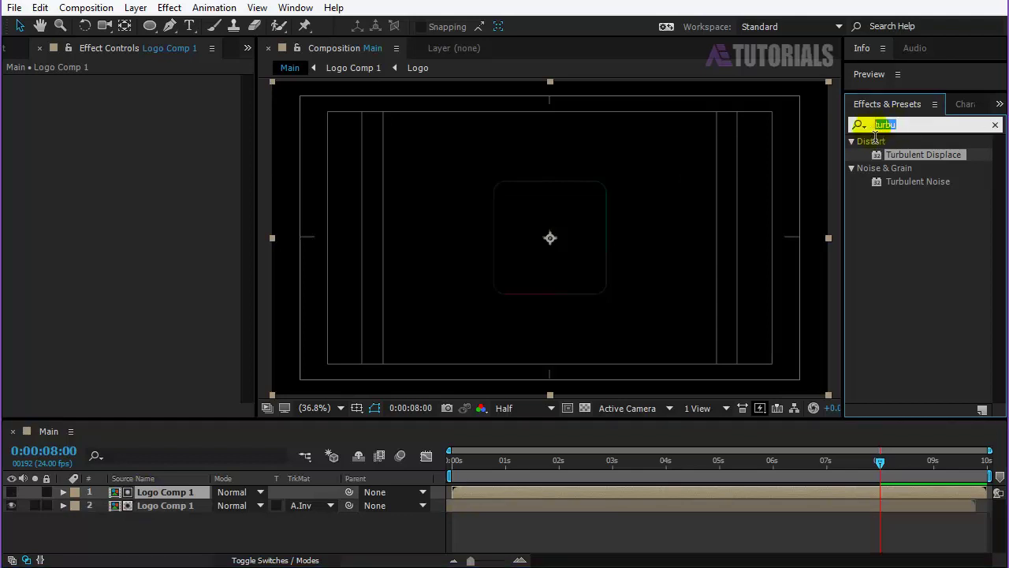
text(sim)
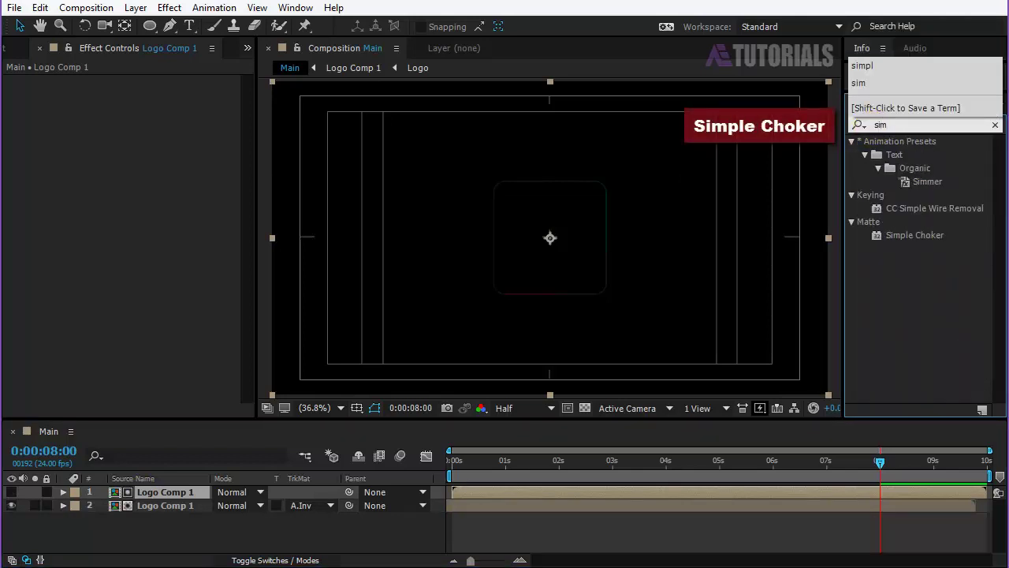
text(p)
mouse_move(897, 182)
mouse_down()
mouse_move(841, 245)
mouse_move(171, 492)
mouse_up()
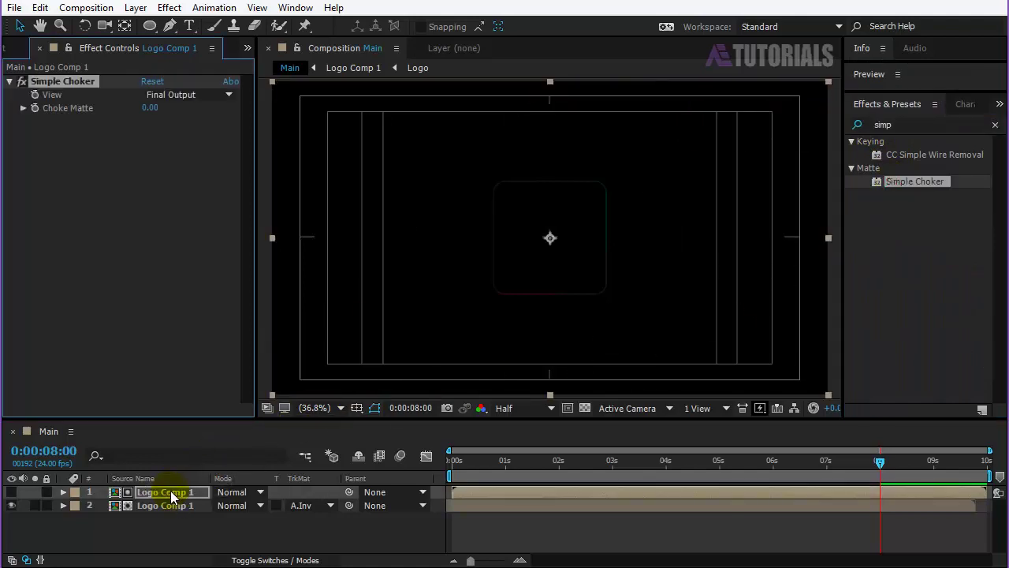
click(150, 108)
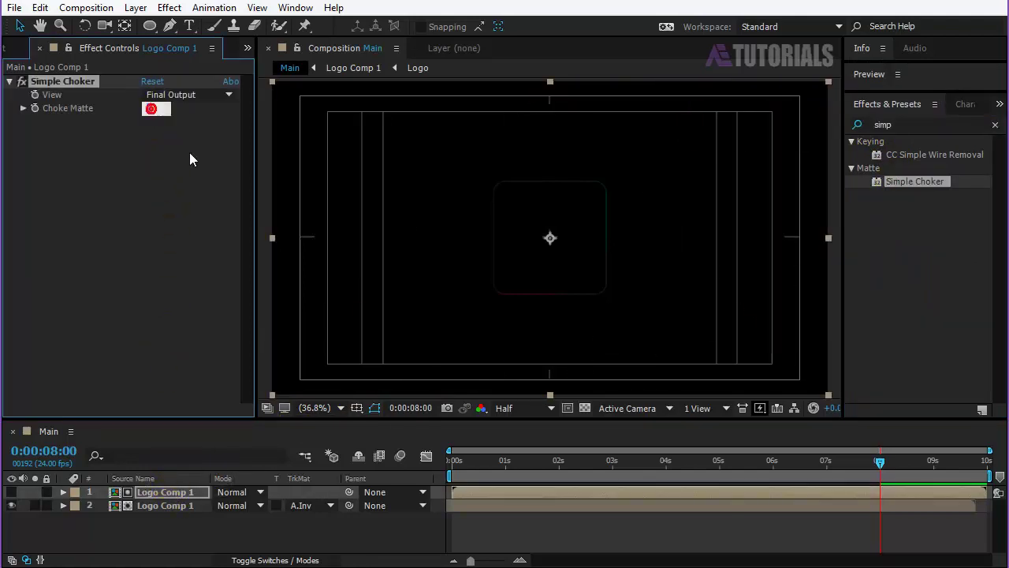
text(-2)
key(Return)
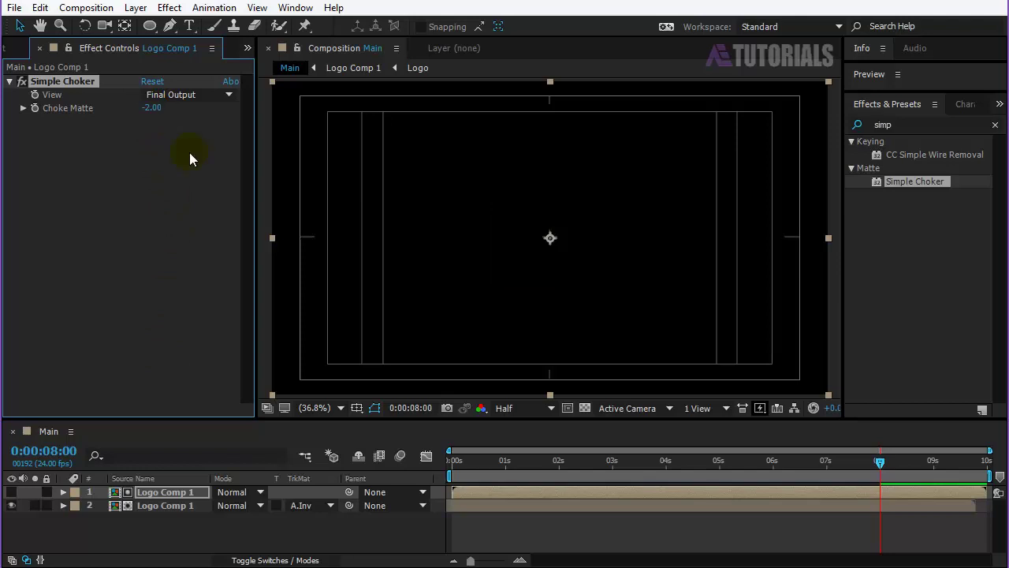
drag(752, 461, 558, 469)
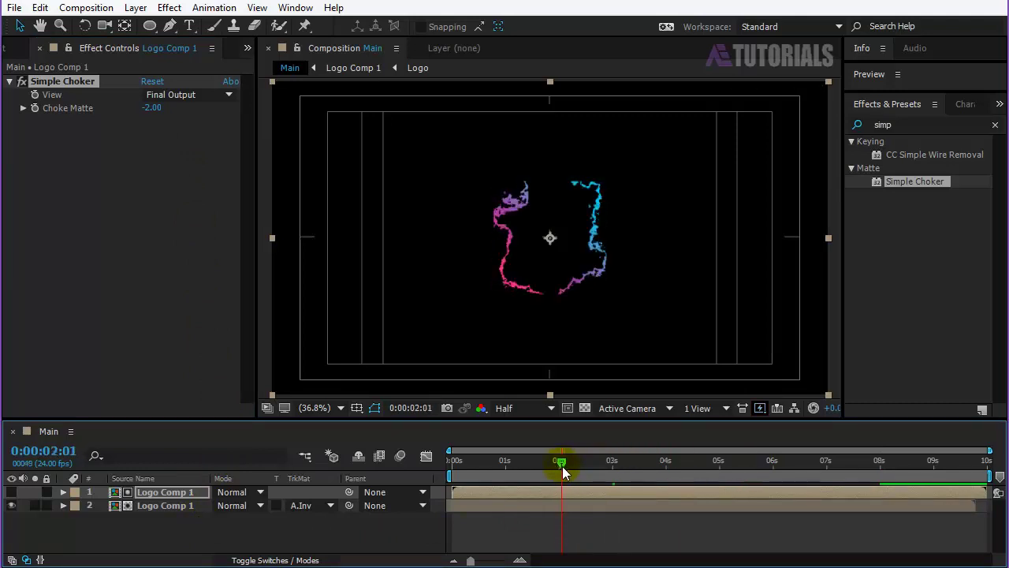
Step: Pre-compose both Logo Comp 1 layers into a new precomp named 'Logo Comp 2'
shift+click(157, 505)
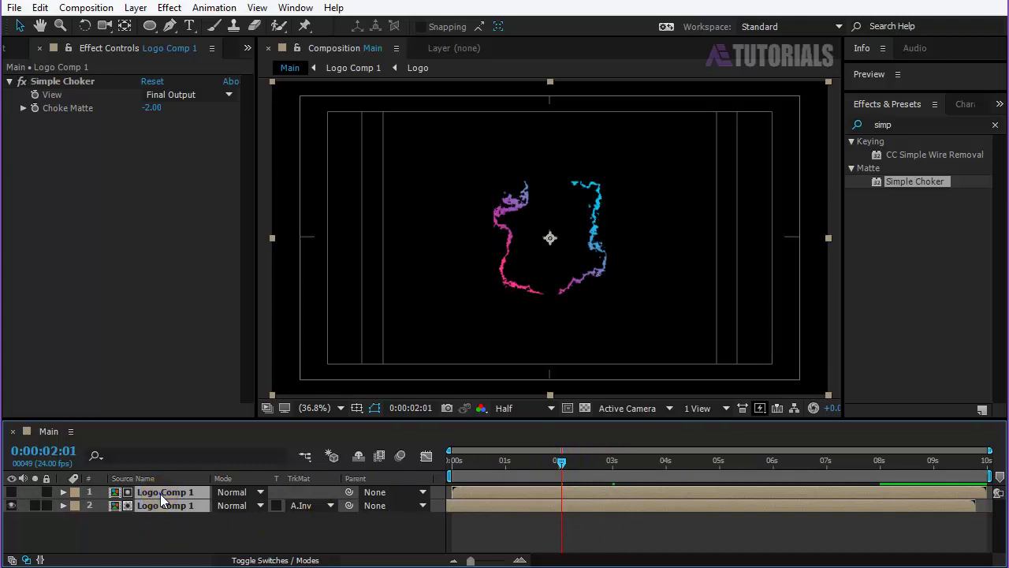
right_click(160, 494)
click(198, 546)
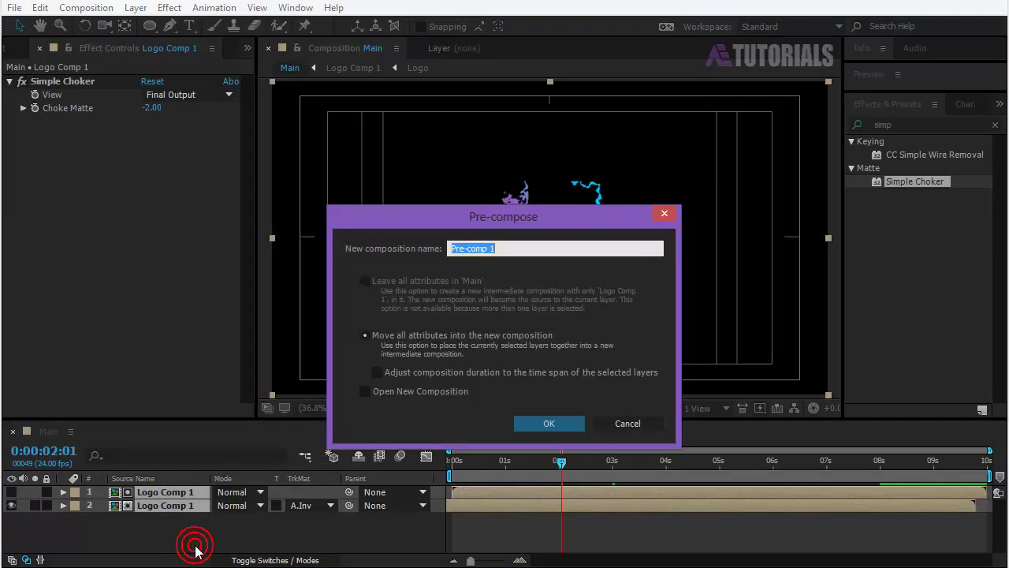
text(Logo Comp)
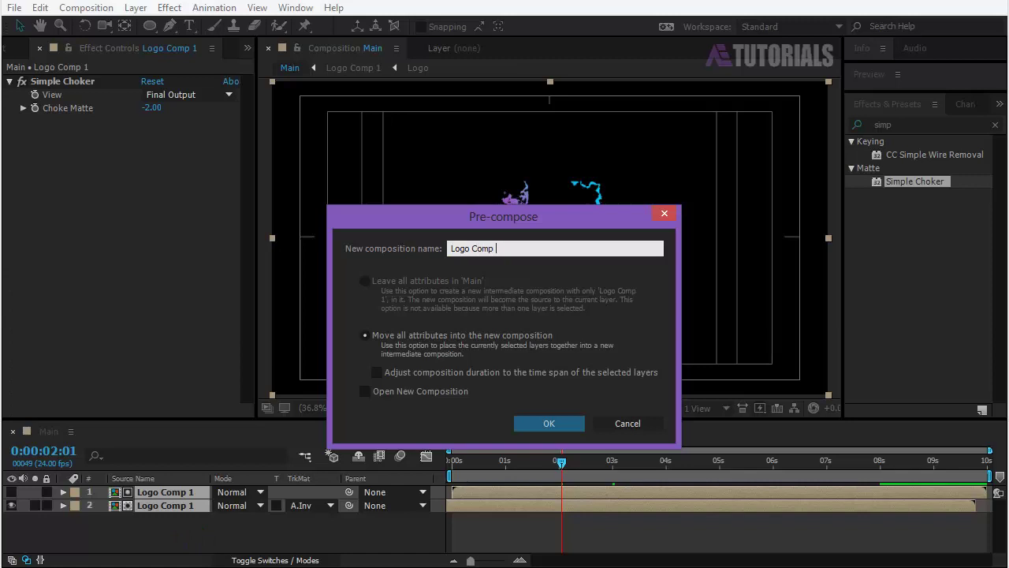
text(2)
key(Return)
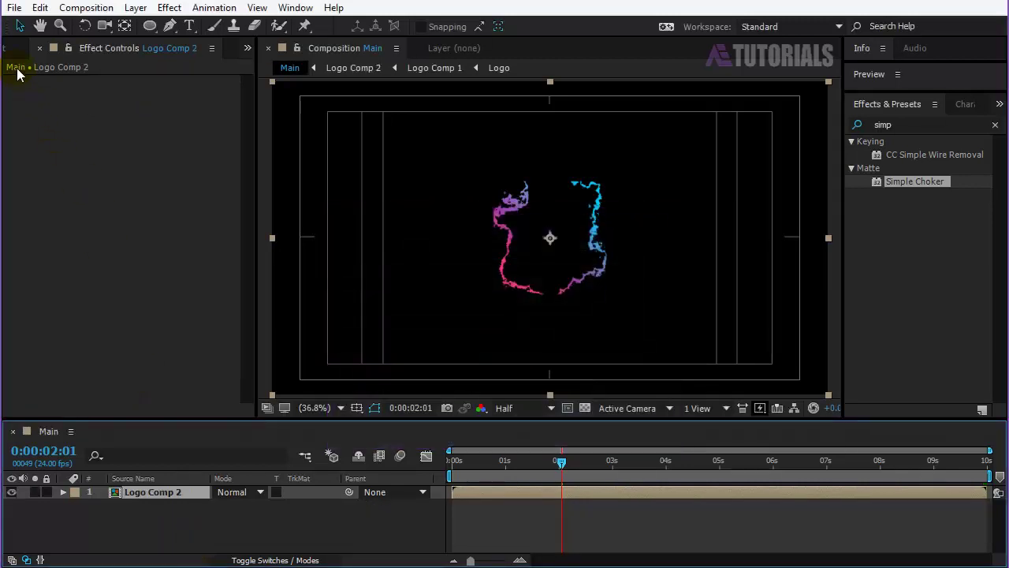
click(16, 52)
Step: Add the Shape Layer comp to the Main timeline, starting 12 frames later
click(60, 264)
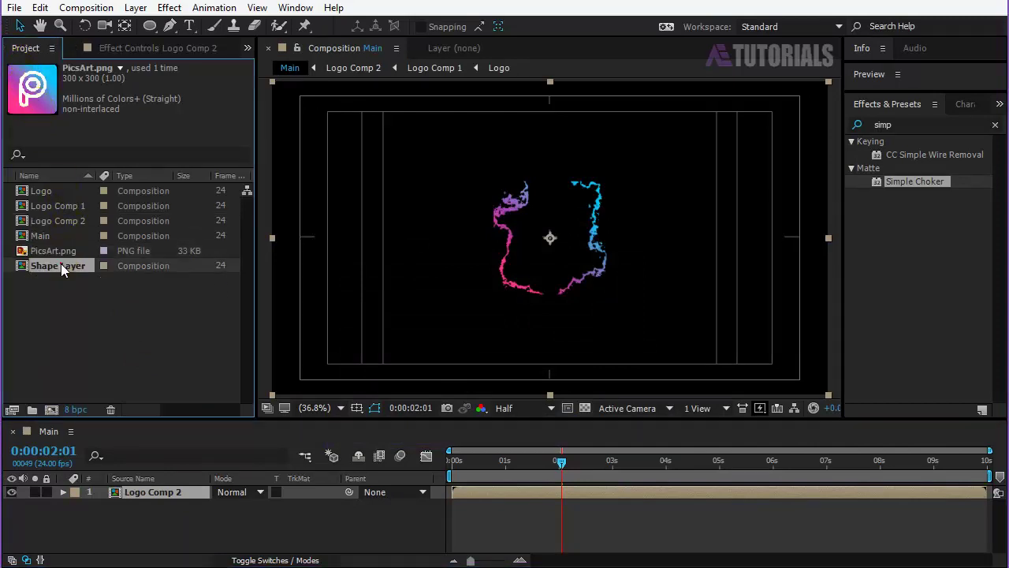
drag(71, 272, 154, 495)
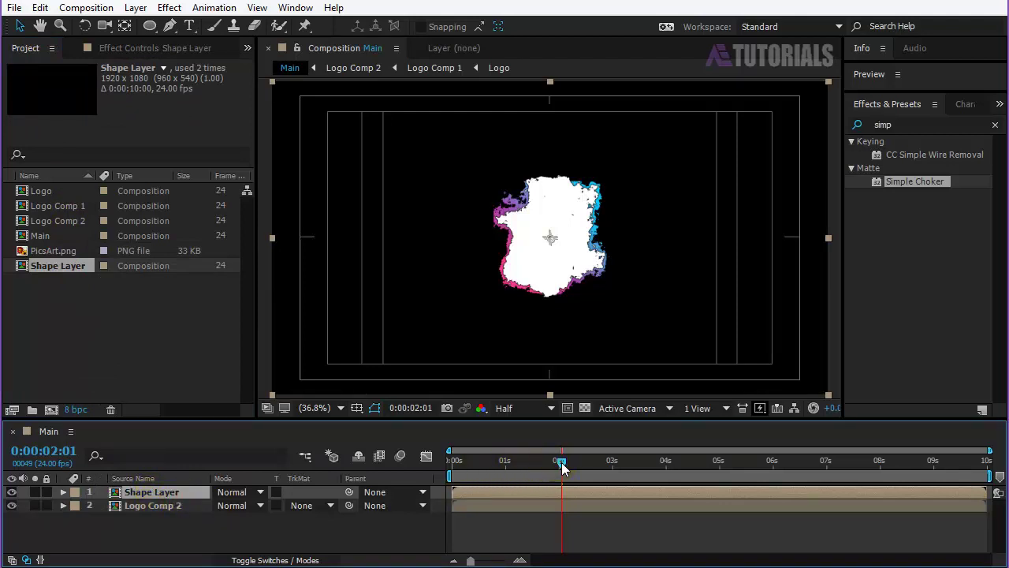
drag(561, 467, 478, 461)
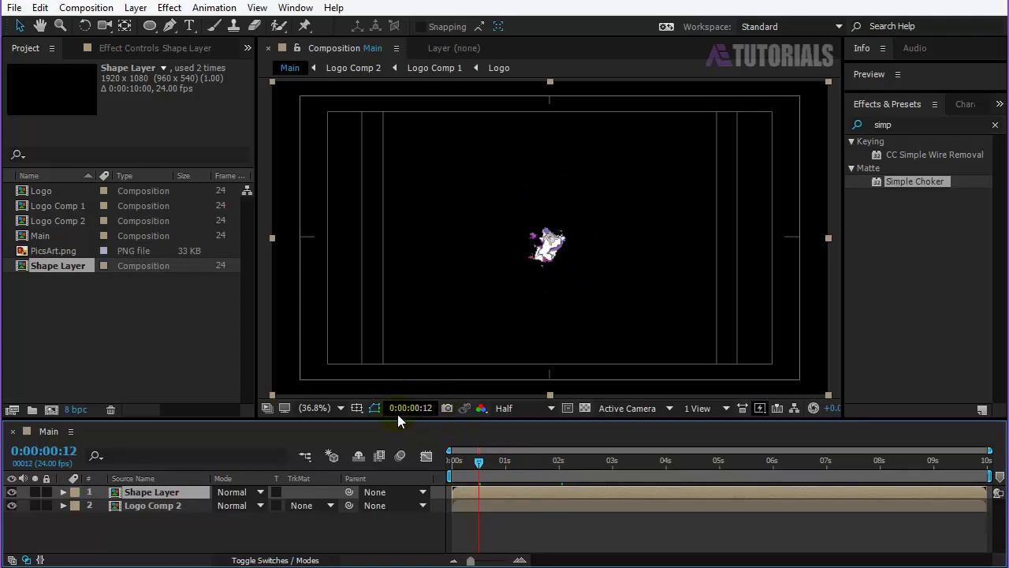
click(467, 492)
drag(492, 493, 513, 491)
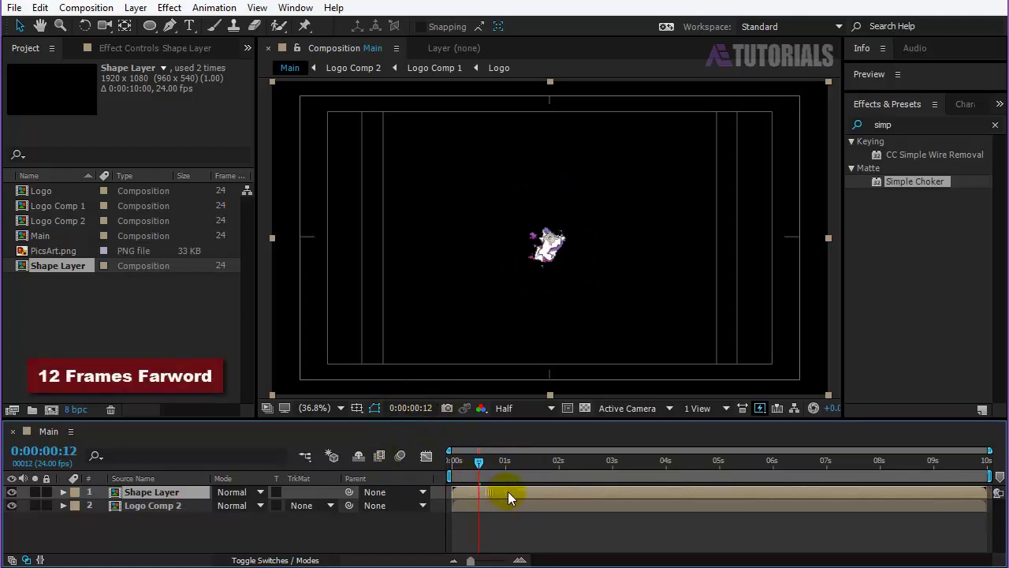
Step: Set Logo Comp 2's track matte to Alpha Inverted Matte 'Shape Layer' and select both layers
click(177, 506)
click(326, 505)
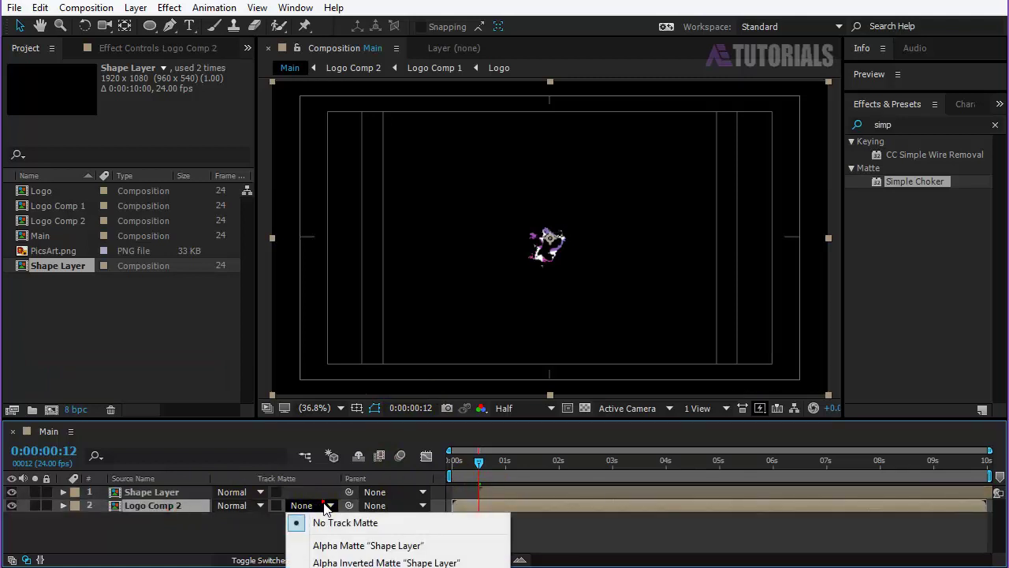
click(323, 562)
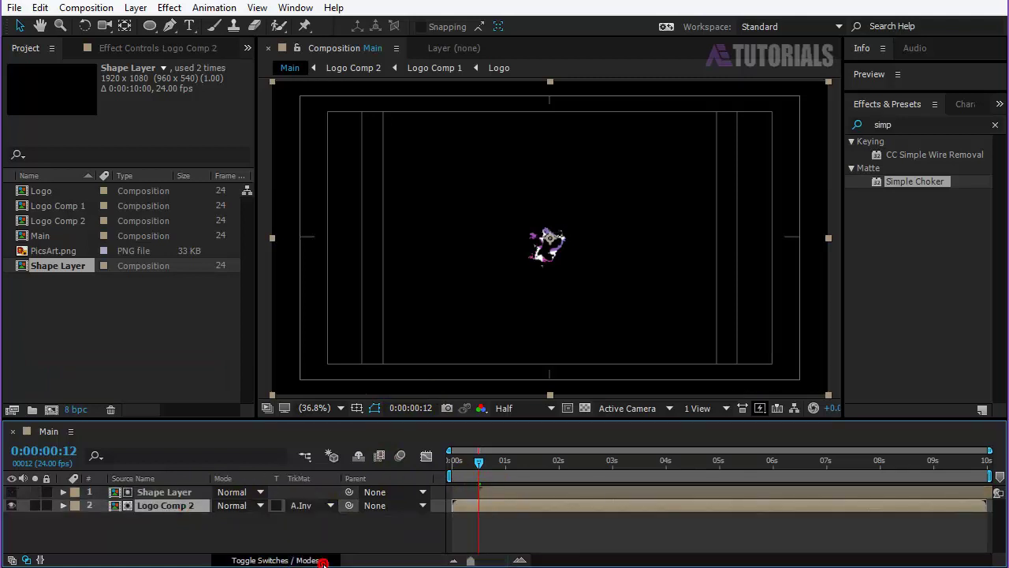
click(165, 525)
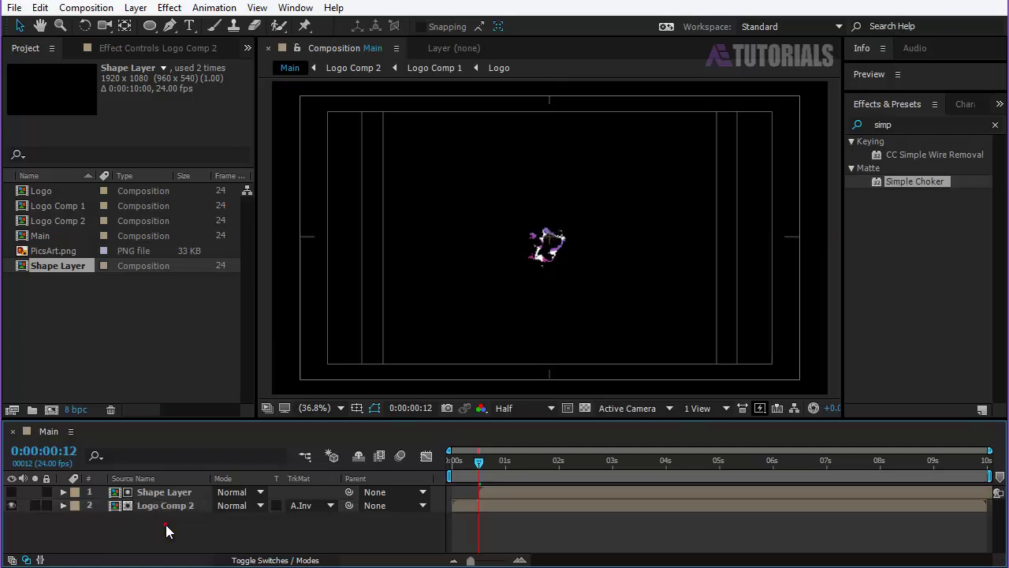
drag(166, 516, 181, 494)
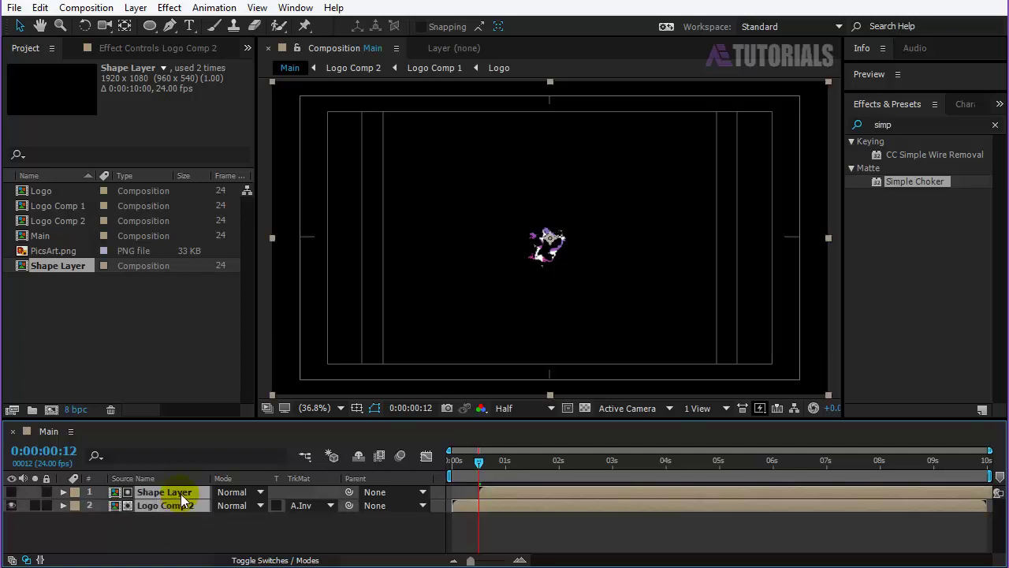
Step: Pre-compose the two selected layers into Logo Comp 3
right_click(181, 493)
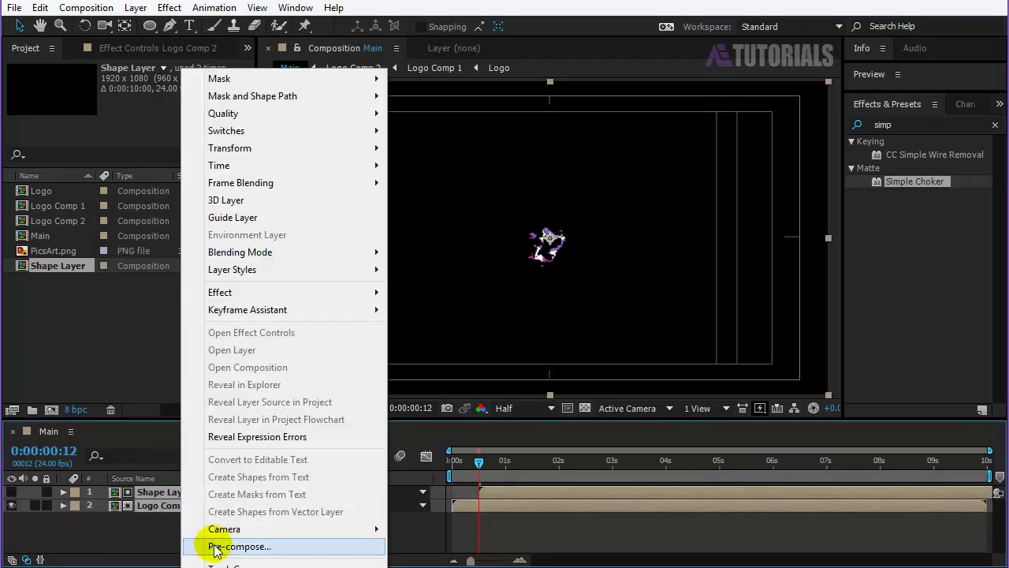
click(236, 546)
text(Logo Comp 3)
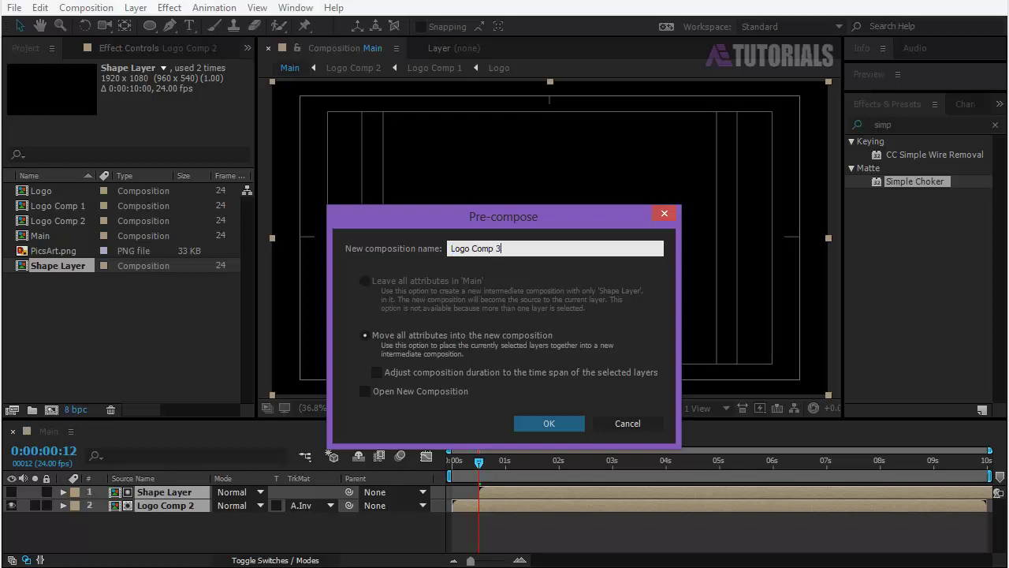
key(Return)
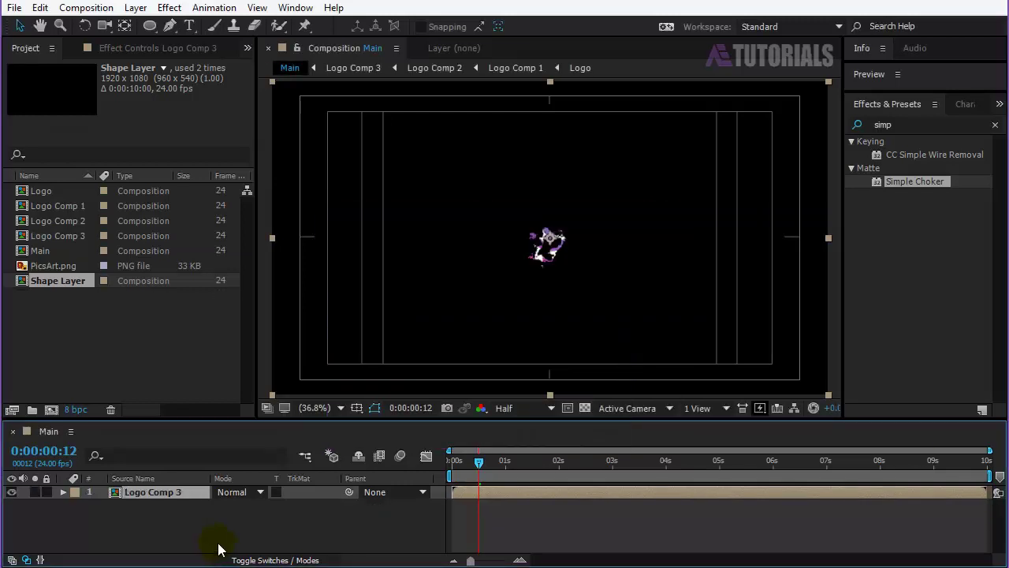
Step: Check the reveal at a later frame, then start a new composition named Particules
mouse_move(478, 463)
mouse_down()
mouse_move(575, 464)
mouse_move(552, 465)
mouse_up()
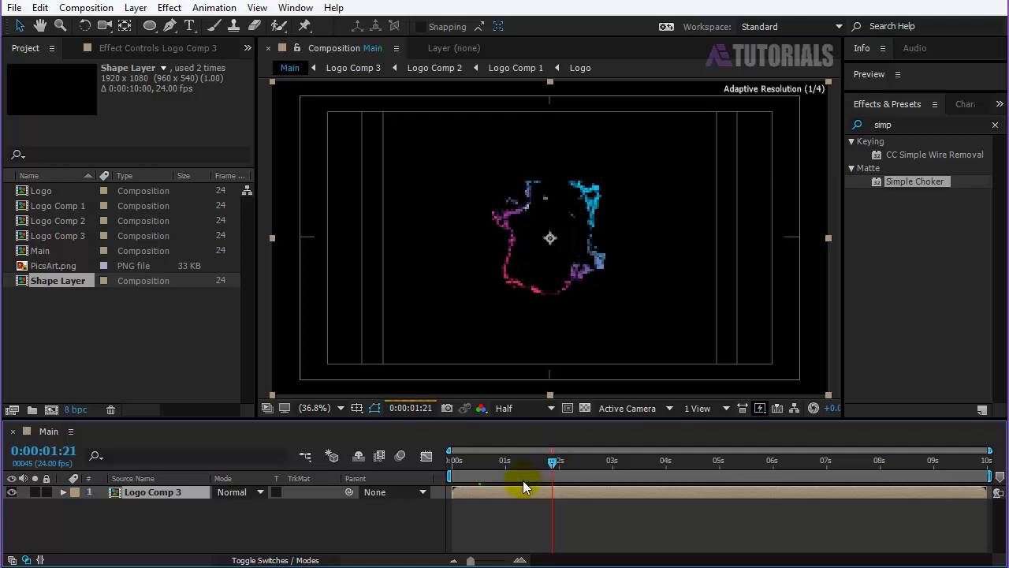
click(213, 513)
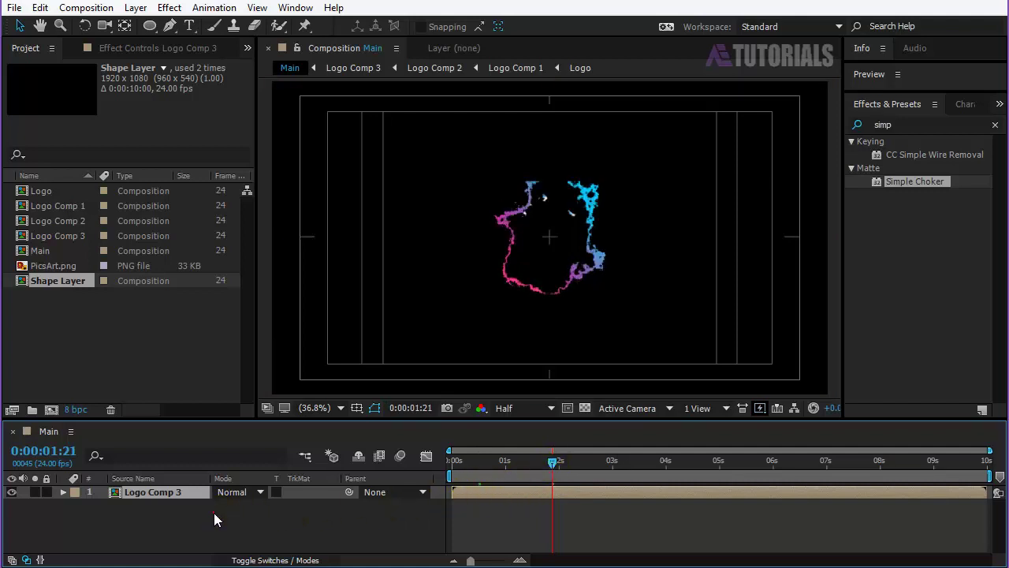
click(52, 410)
text(Particules)
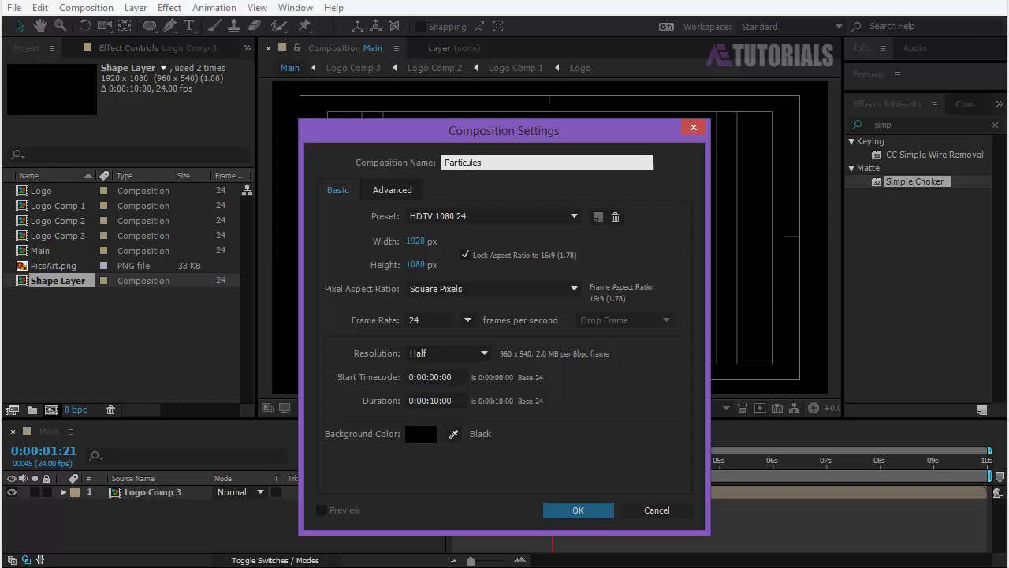
Step: Create Particules, add Logo Comp 3 as a 3D layer, and hide it at 0:00:01:15
click(556, 511)
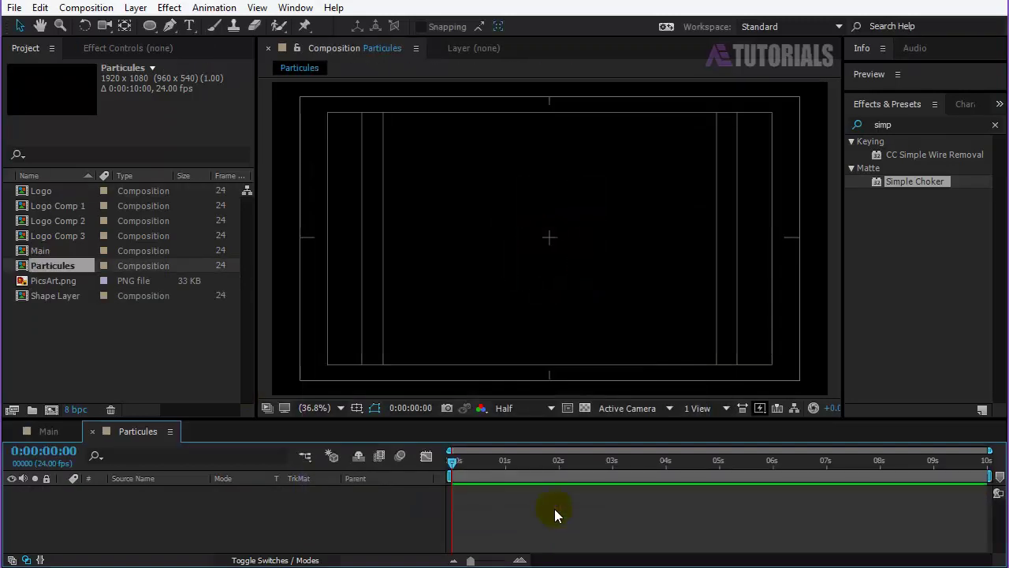
drag(55, 235, 141, 496)
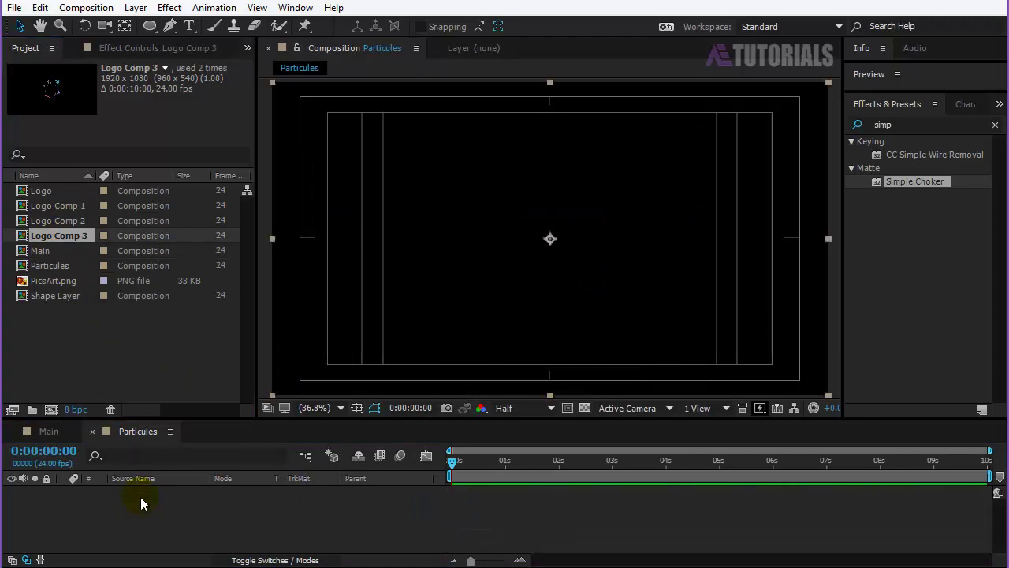
click(274, 560)
click(301, 492)
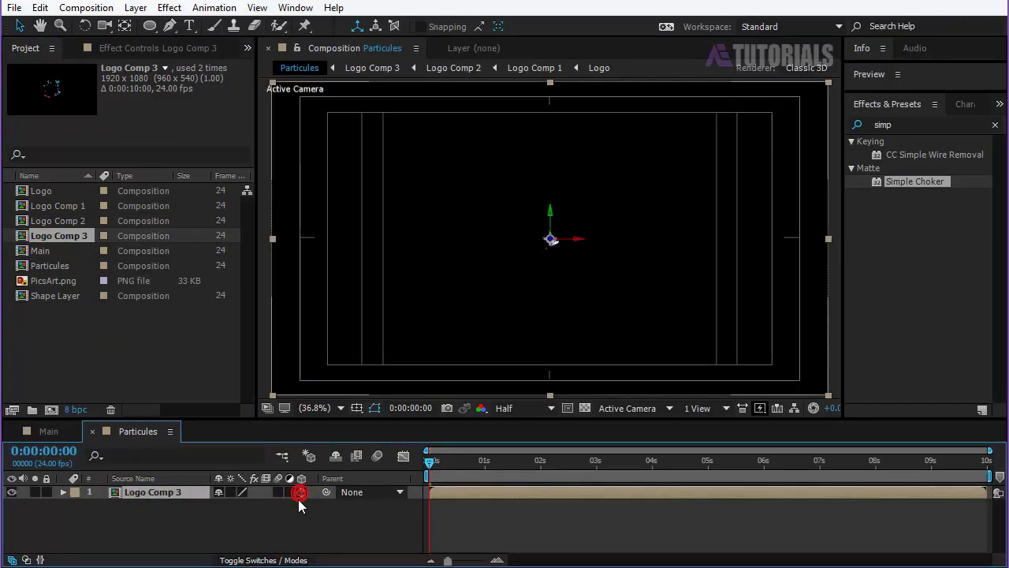
click(520, 462)
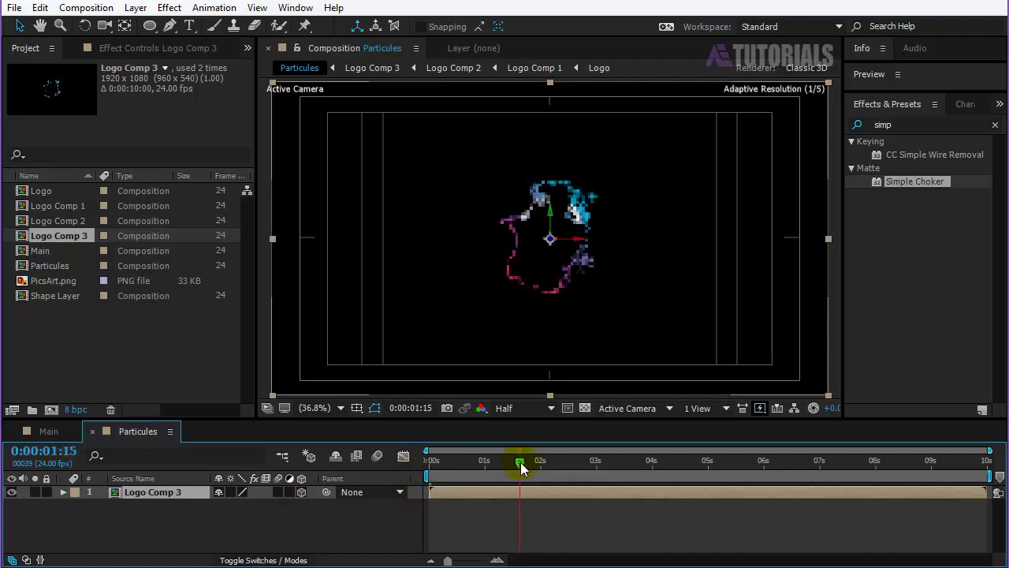
click(12, 492)
click(118, 527)
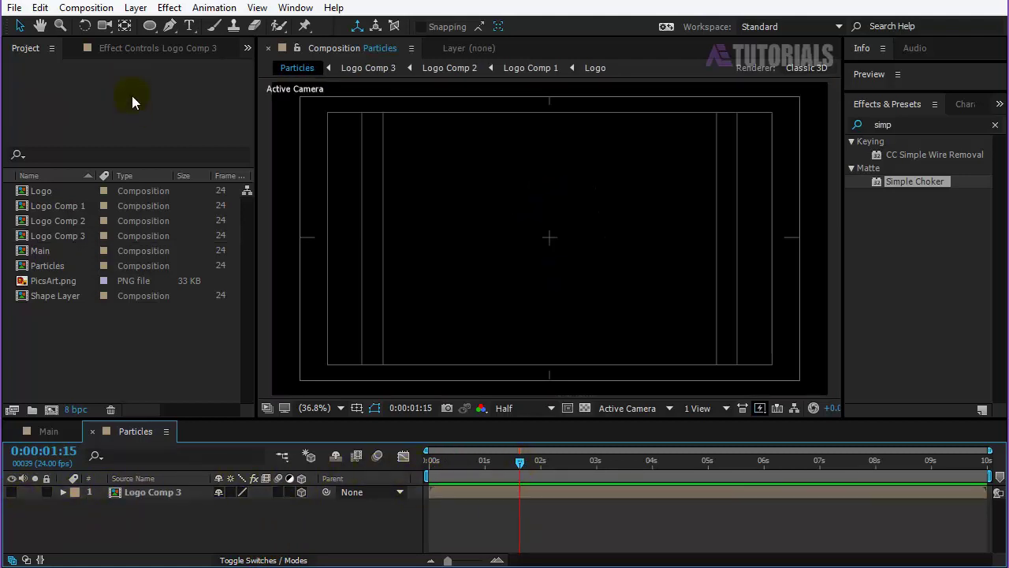
Step: Add a white full-frame solid named Particles through Layer > New > Solid
click(136, 8)
mouse_move(150, 26)
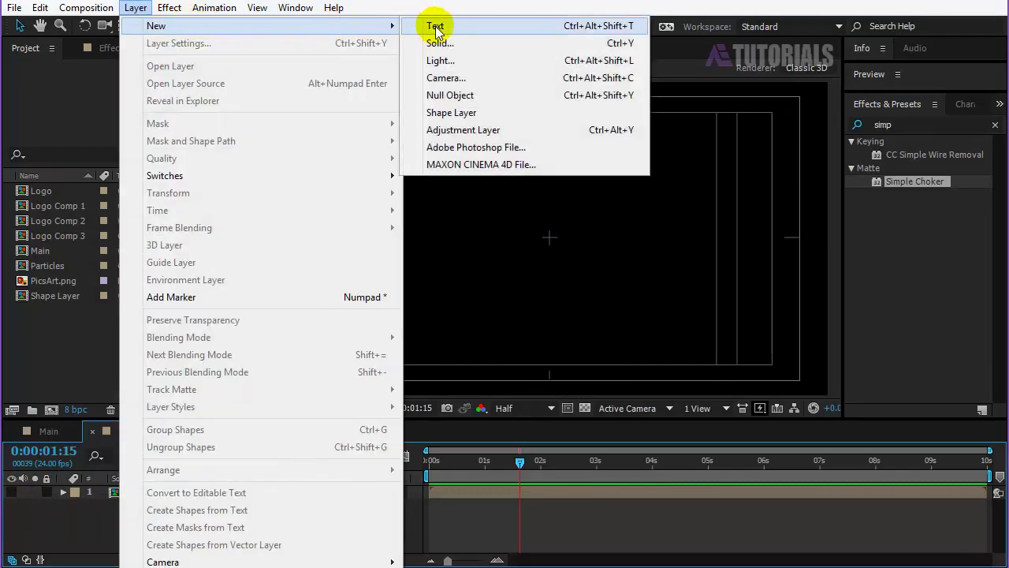
click(442, 42)
text(P)
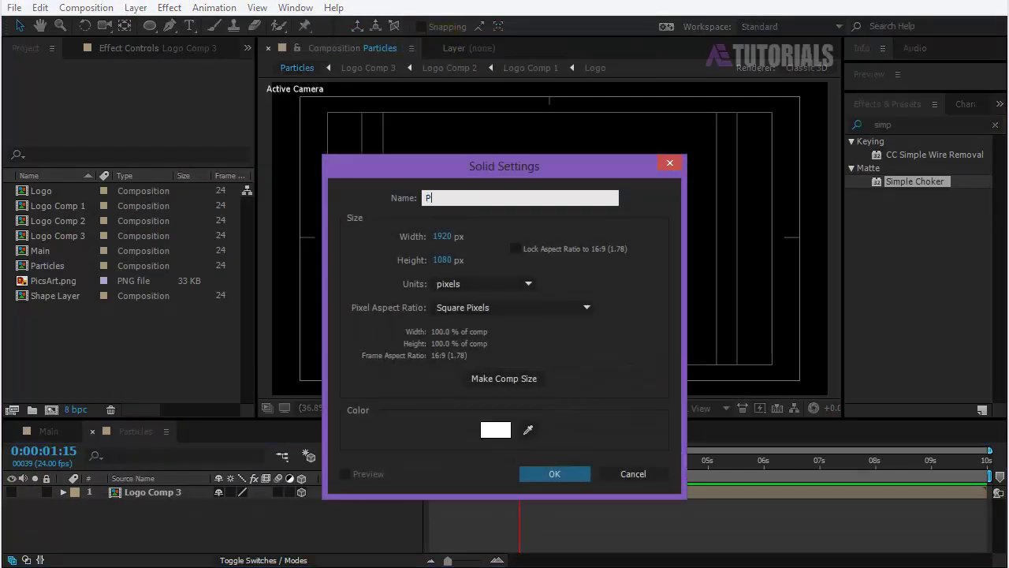
text(articles)
click(558, 473)
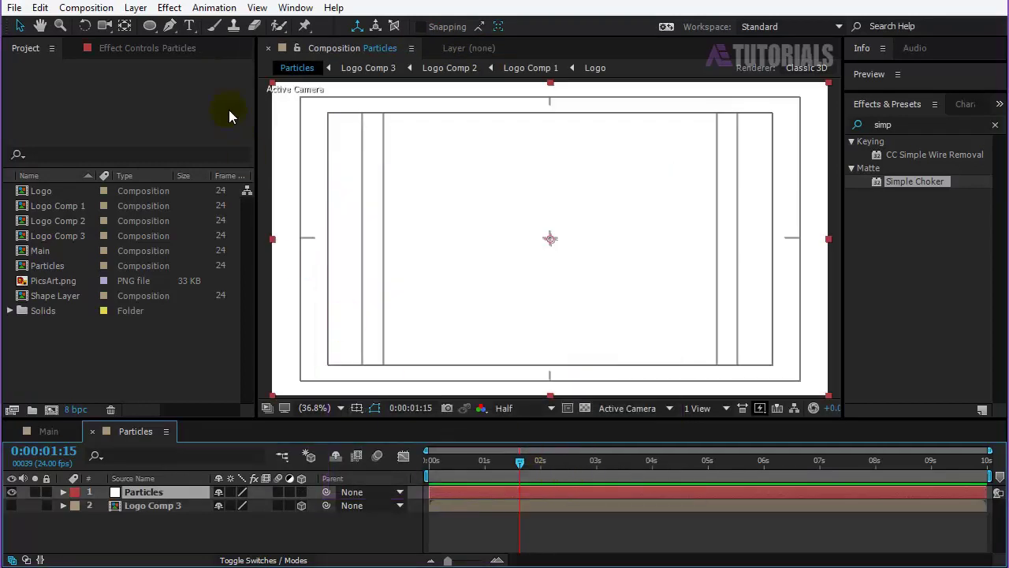
click(169, 8)
Step: Apply Particular to the Particles solid with 450000 particles per second
mouse_move(360, 451)
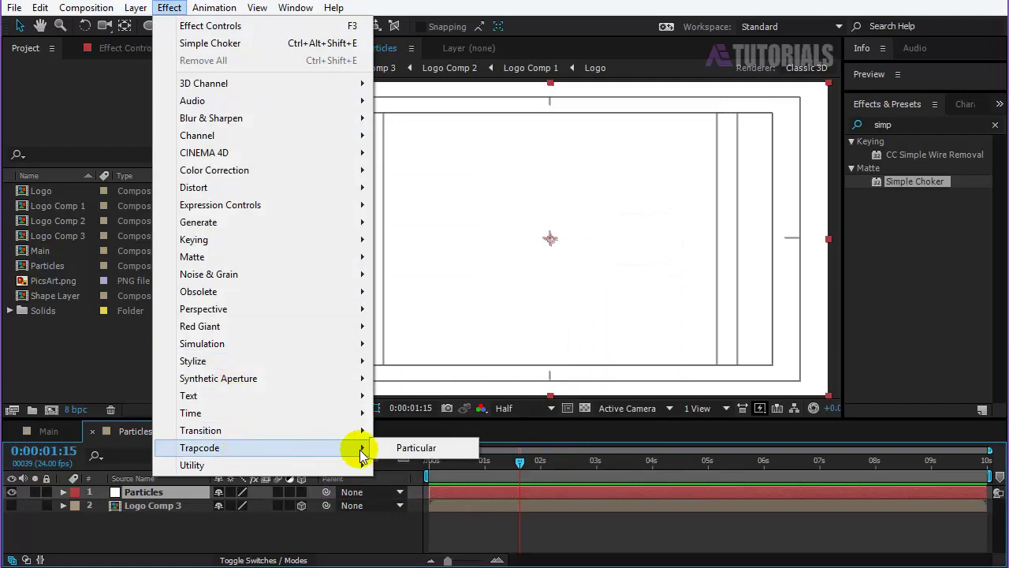
click(410, 447)
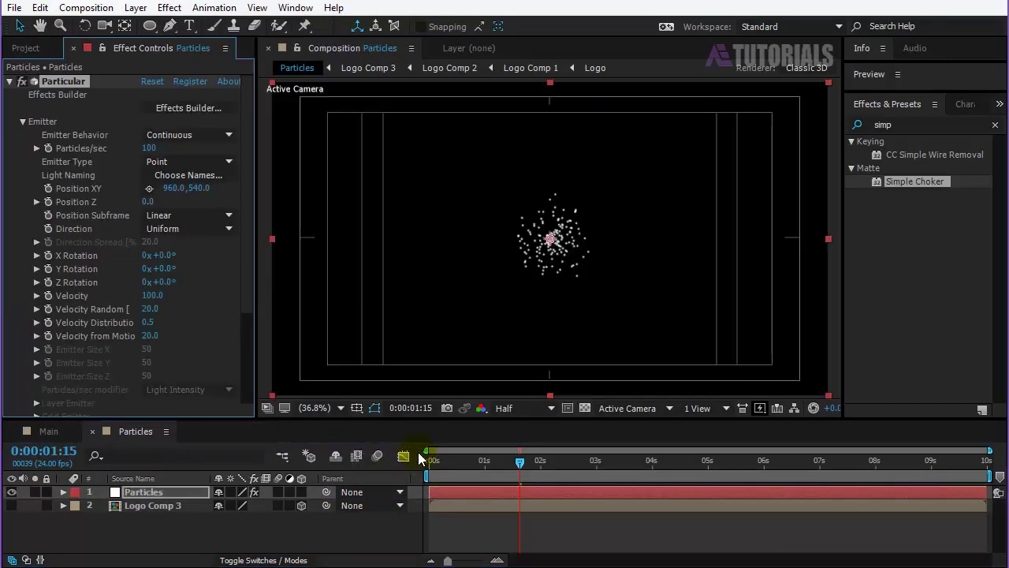
click(151, 148)
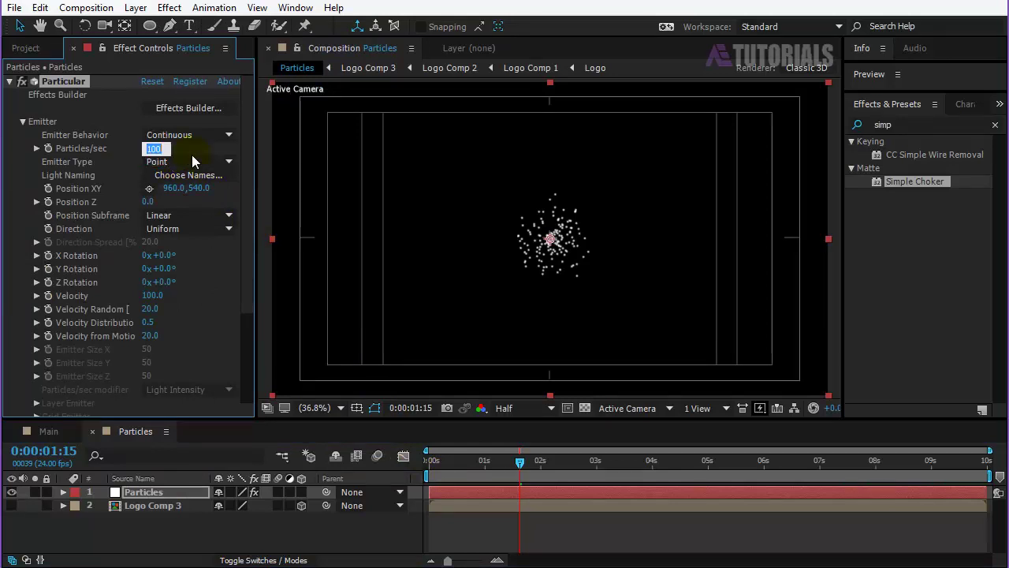
text(4)
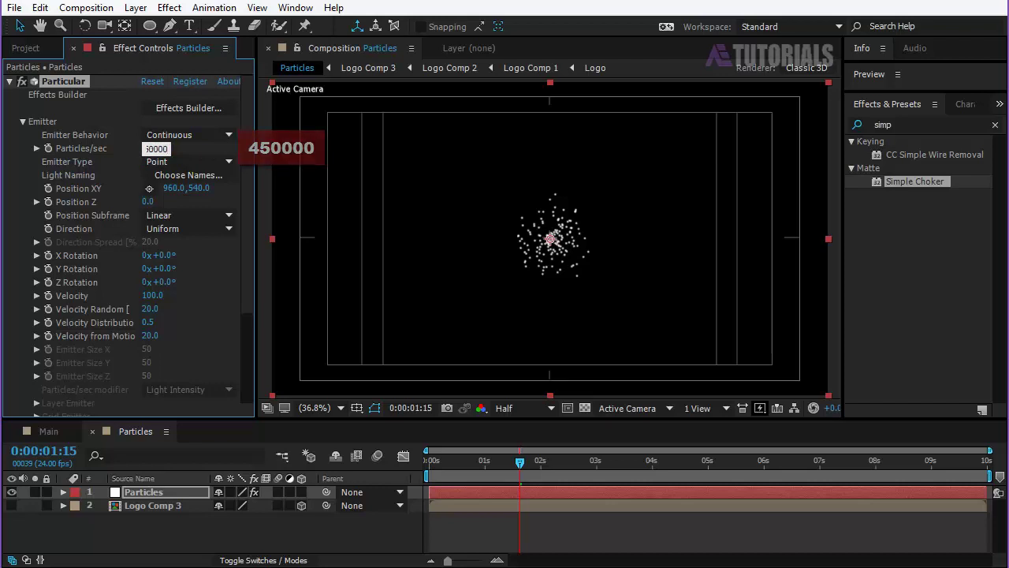
click(192, 154)
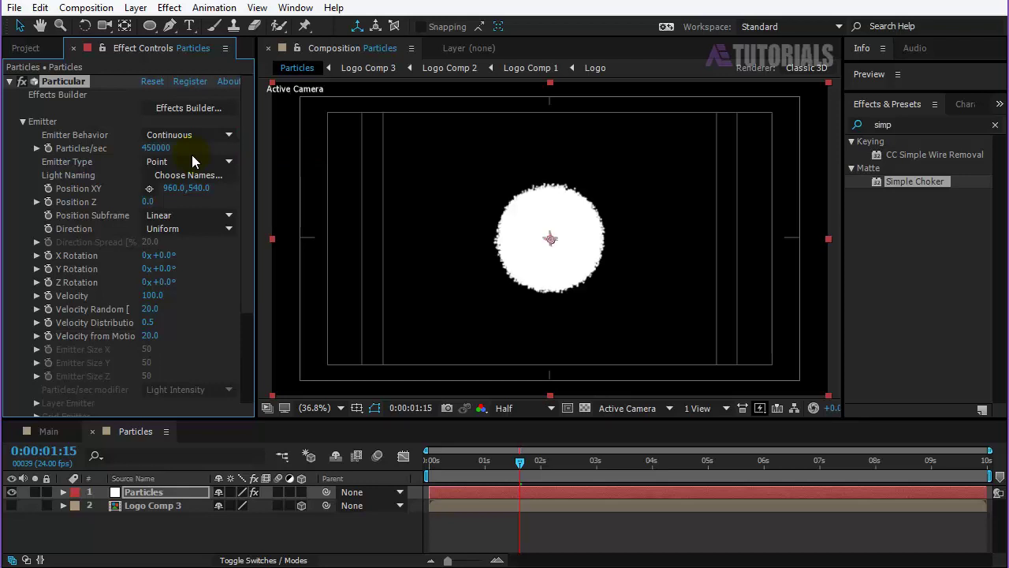
Step: Set emitter type to Layer with Velocity and Velocity Random 0, previewing at Third resolution
click(190, 162)
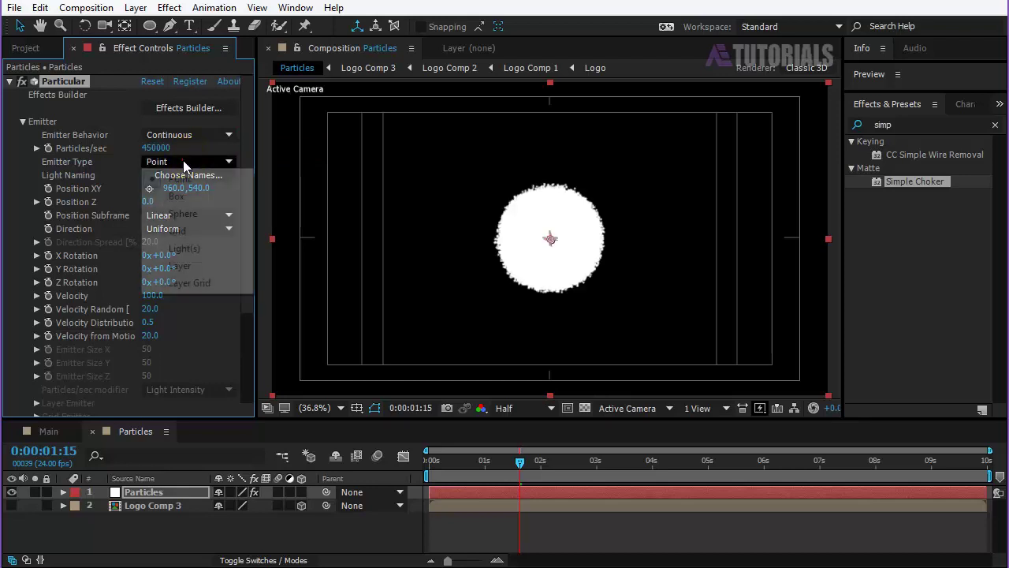
click(181, 266)
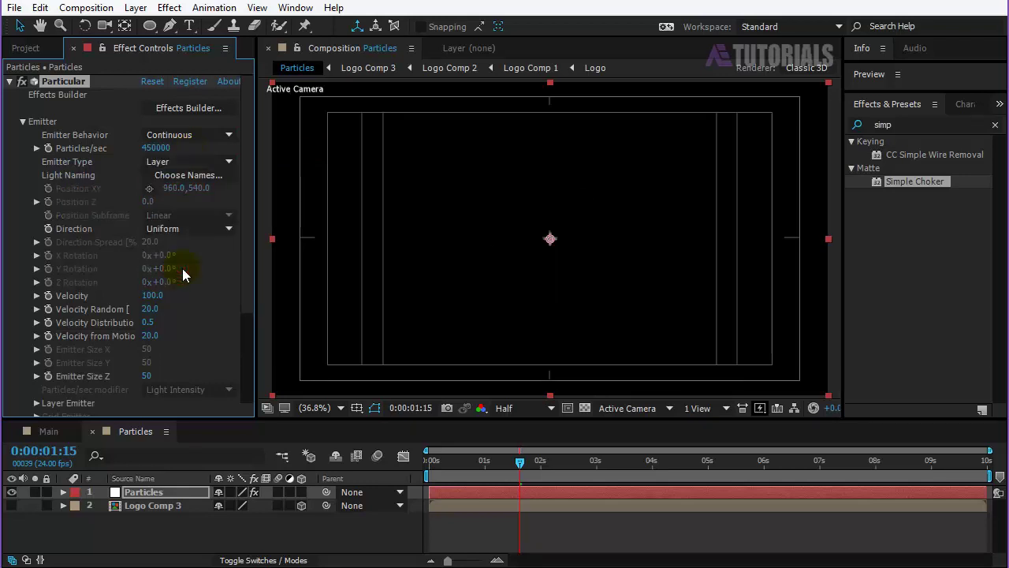
text(0)
key(Return)
click(161, 309)
text(0)
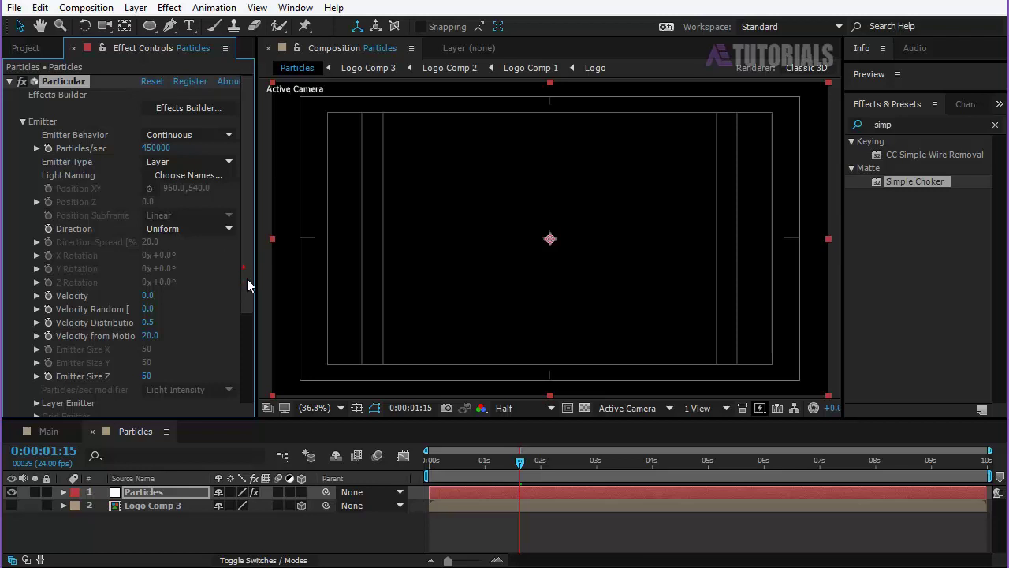
drag(246, 278, 250, 331)
click(519, 407)
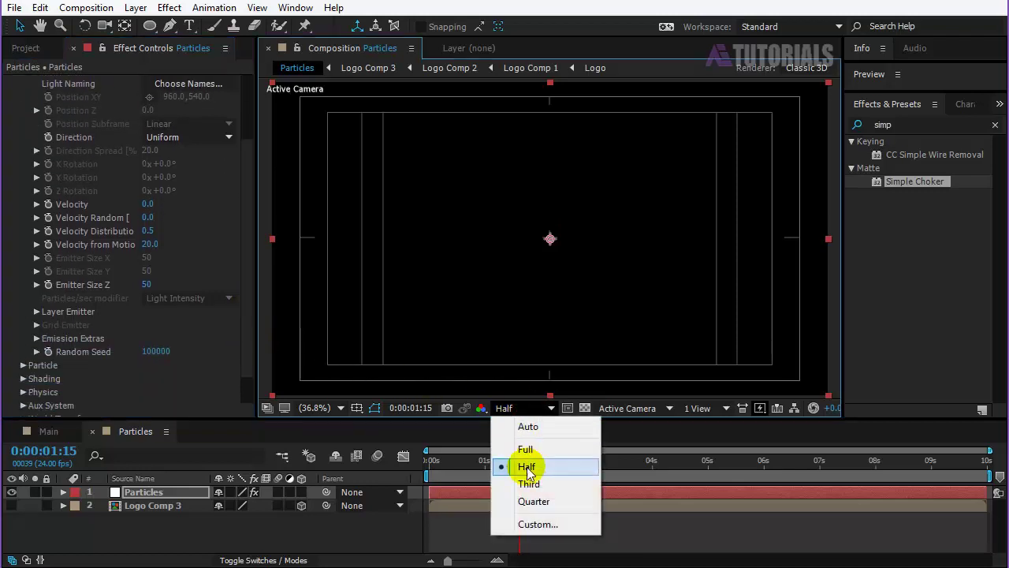
click(529, 483)
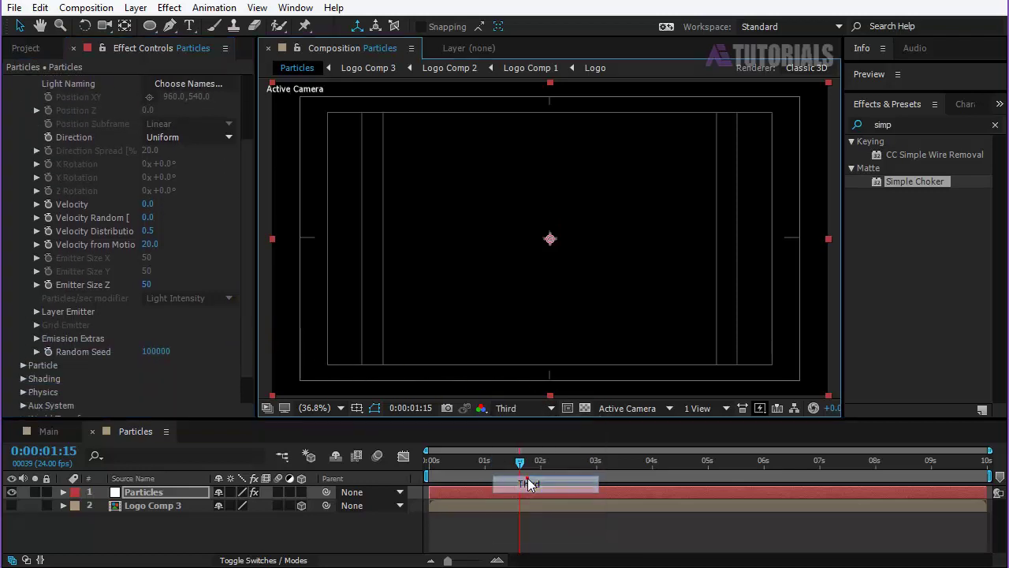
Step: Set the Layer Emitter to Logo Comp 3, Particle Birth Time sampling, RGB - XYZ Velocity + Col
click(37, 313)
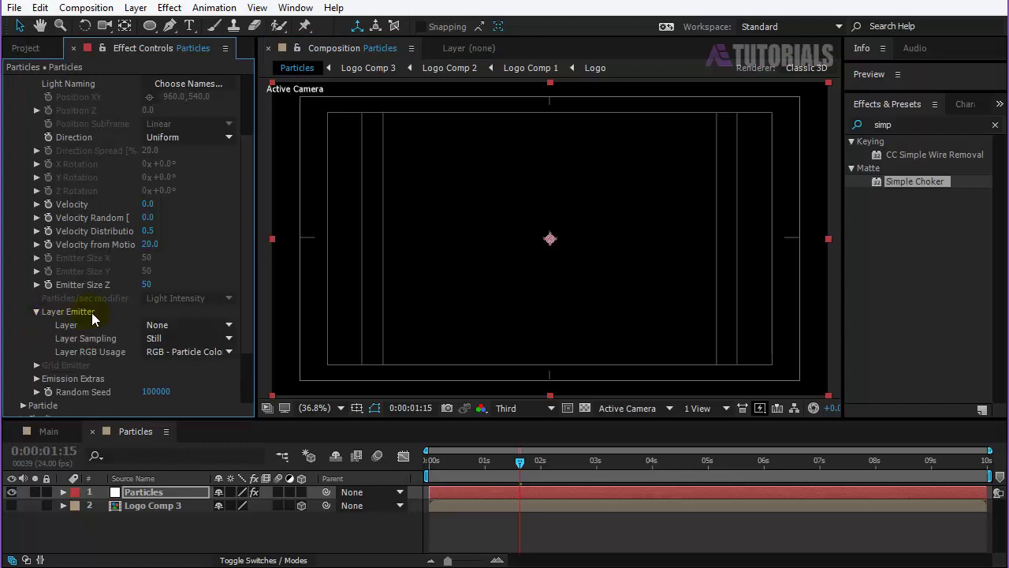
click(169, 325)
click(191, 383)
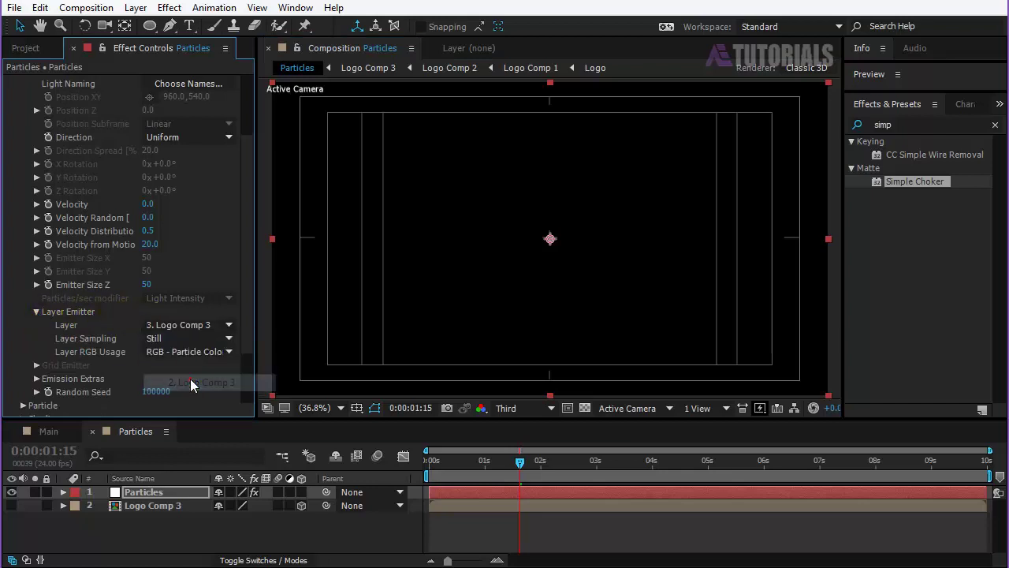
click(190, 339)
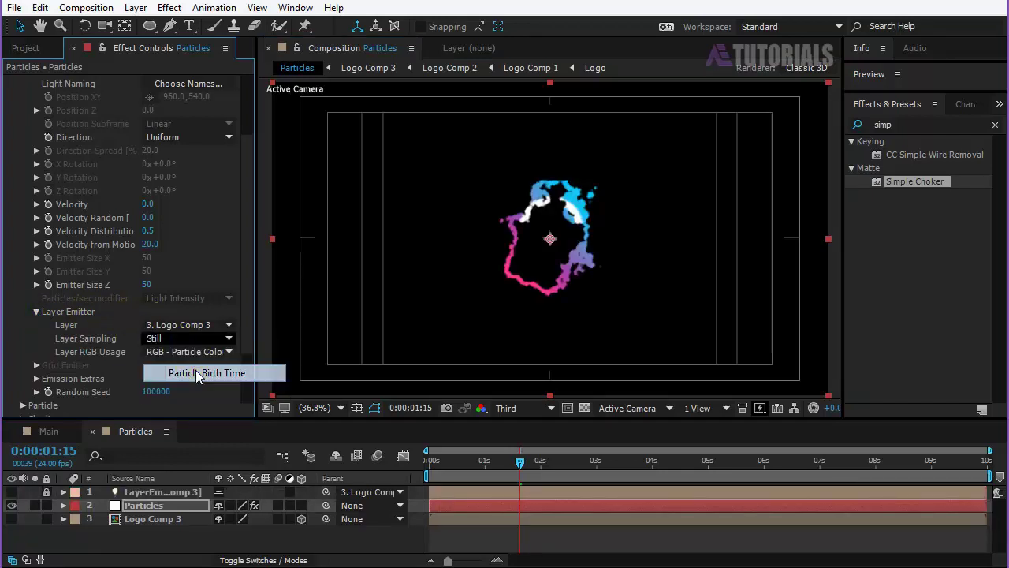
click(196, 371)
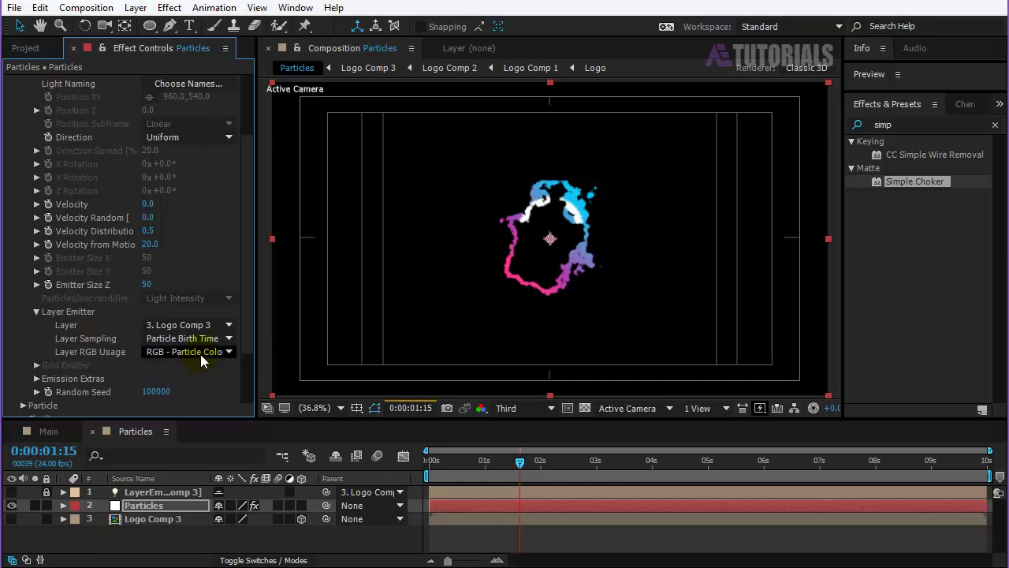
click(201, 355)
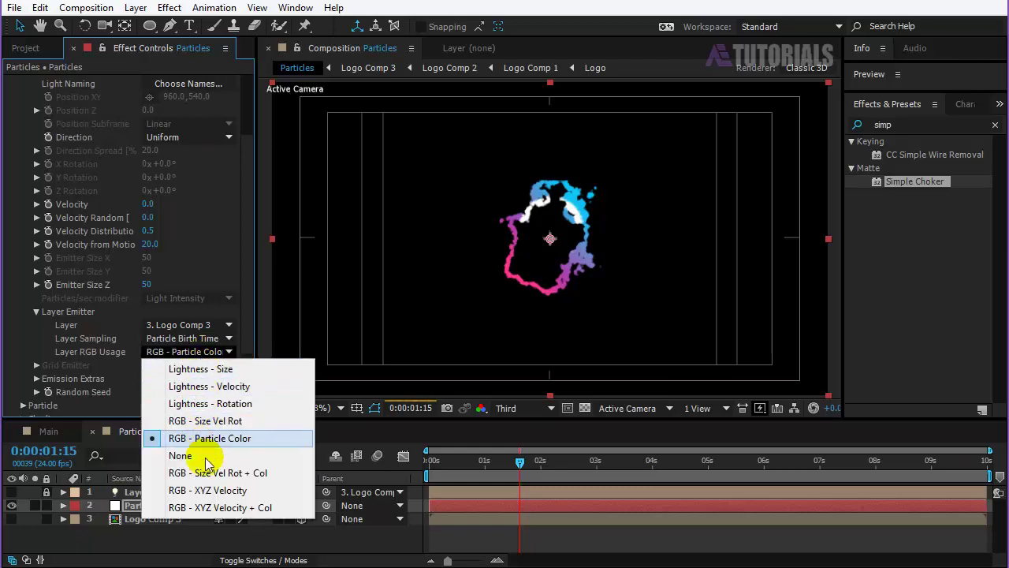
click(211, 507)
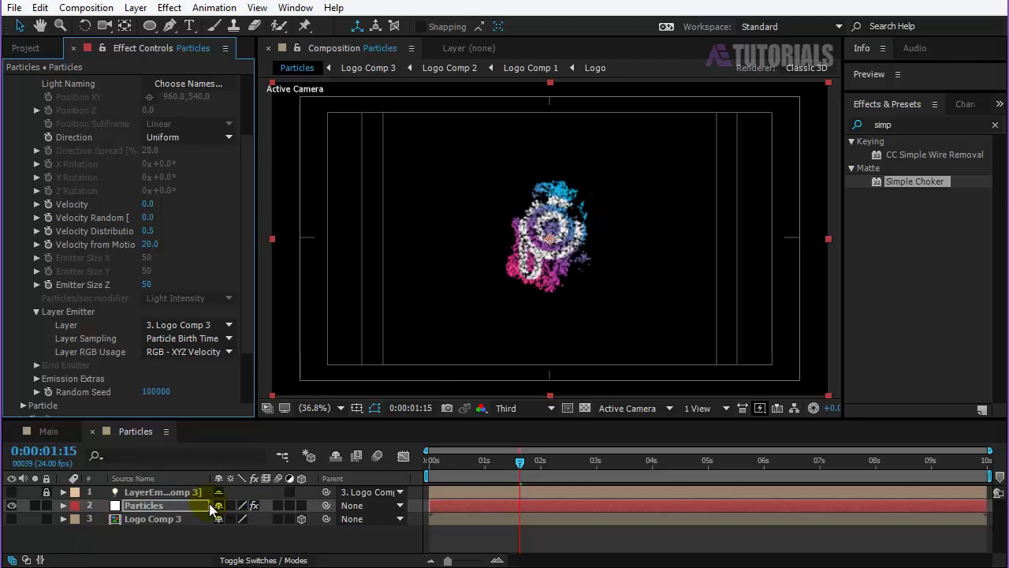
scroll(239, 205, up, 10)
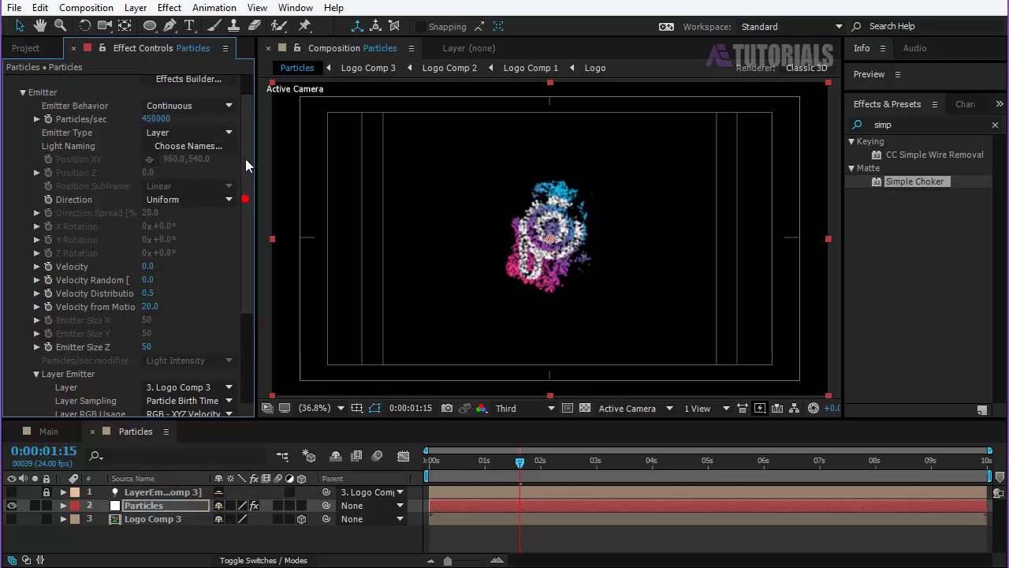
click(23, 100)
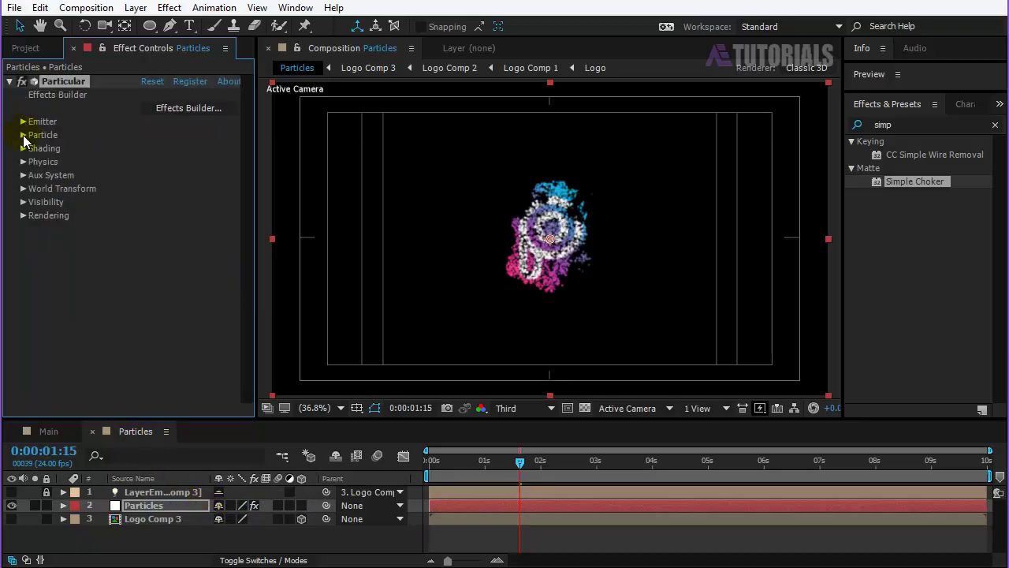
Step: Set particle Life 2, Life Random 1, Sphere Feather 0 and Size Random 100
click(22, 135)
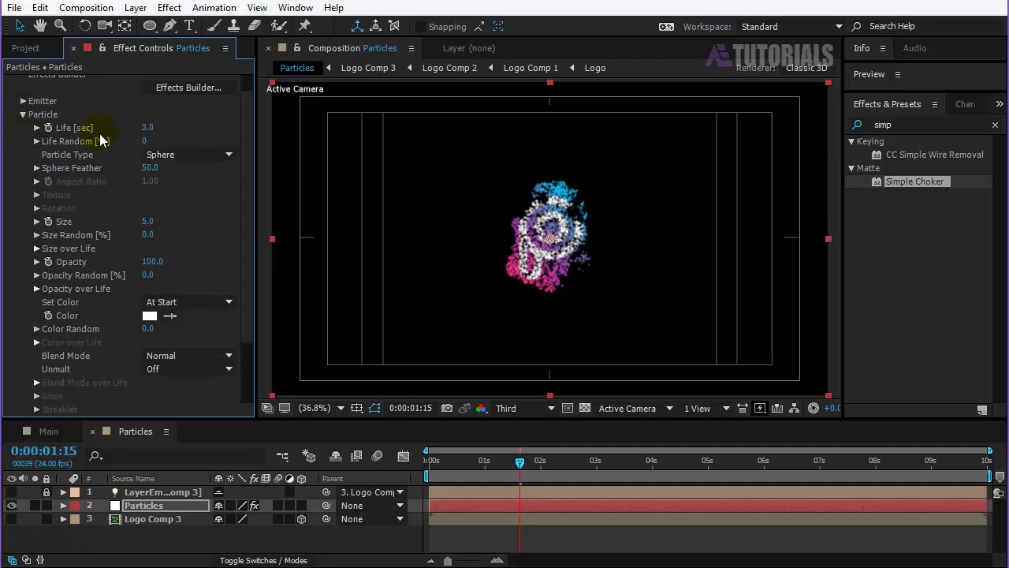
click(147, 127)
click(146, 126)
text(2)
key(Return)
click(148, 141)
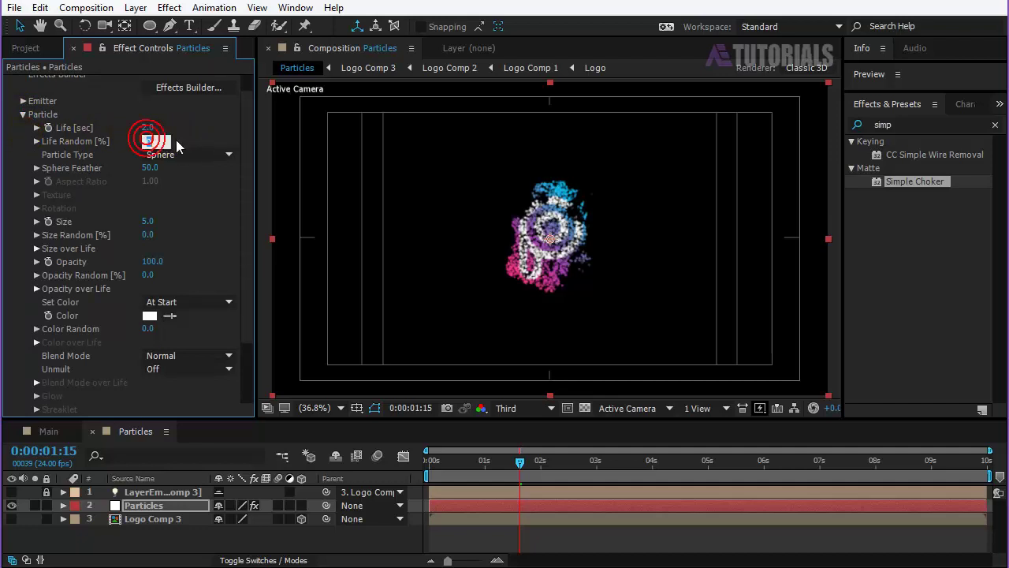
text(1)
key(Return)
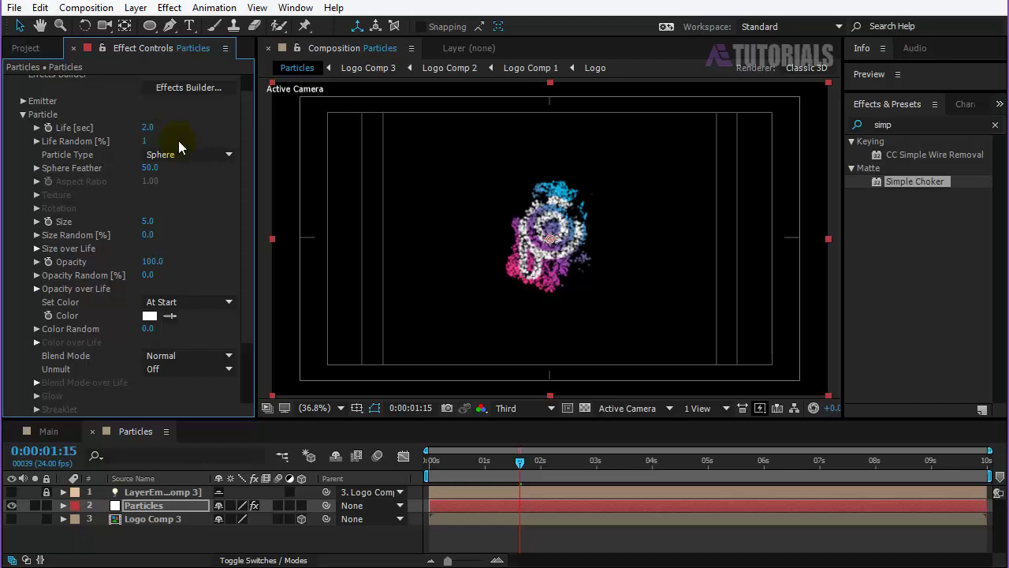
click(152, 168)
text(0)
key(Return)
click(147, 234)
text(1)
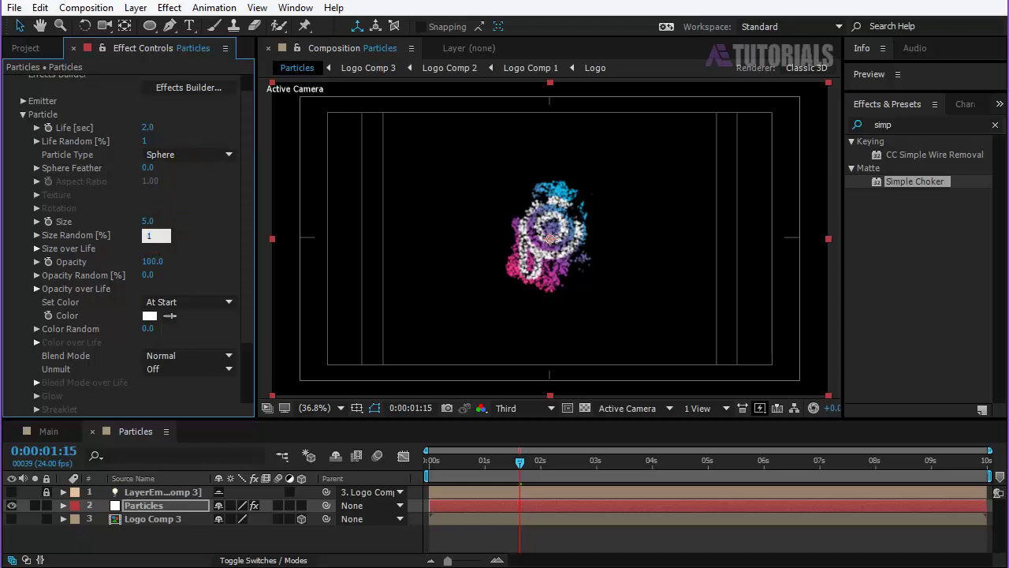
text(00)
key(Return)
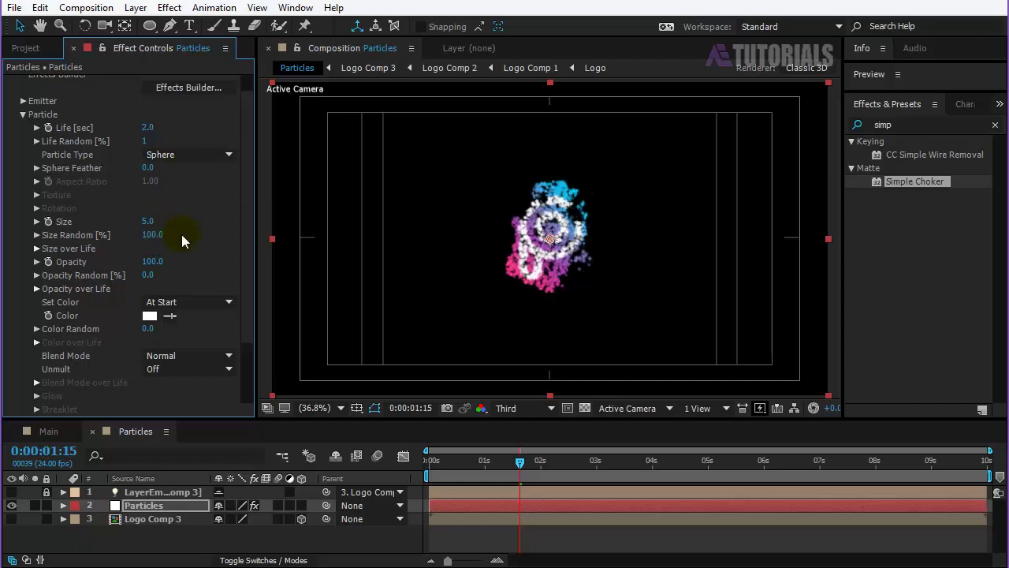
click(25, 115)
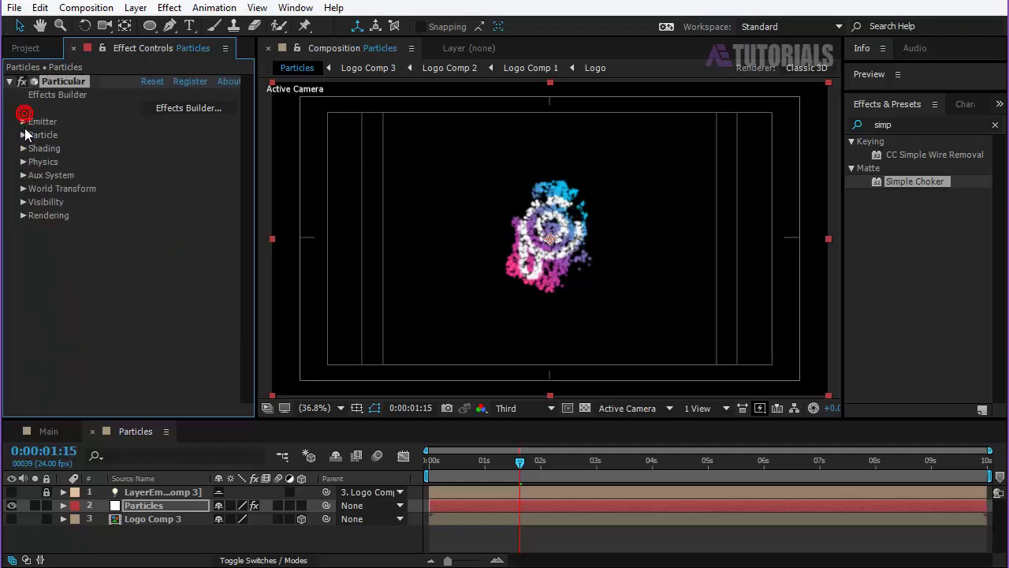
Step: Turn on shadowlets for both main and aux particles in Shading
click(22, 148)
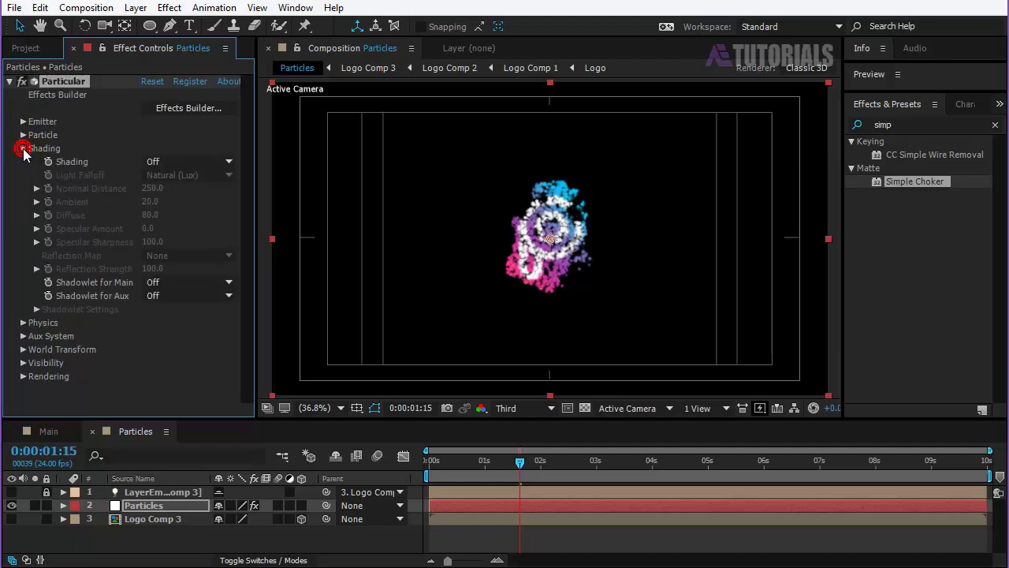
click(196, 281)
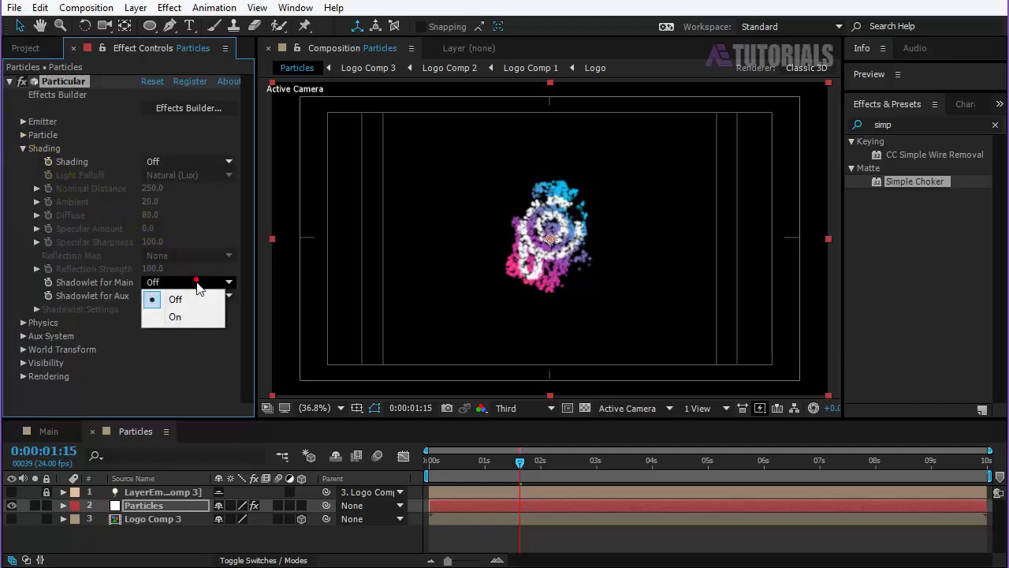
click(197, 314)
click(199, 298)
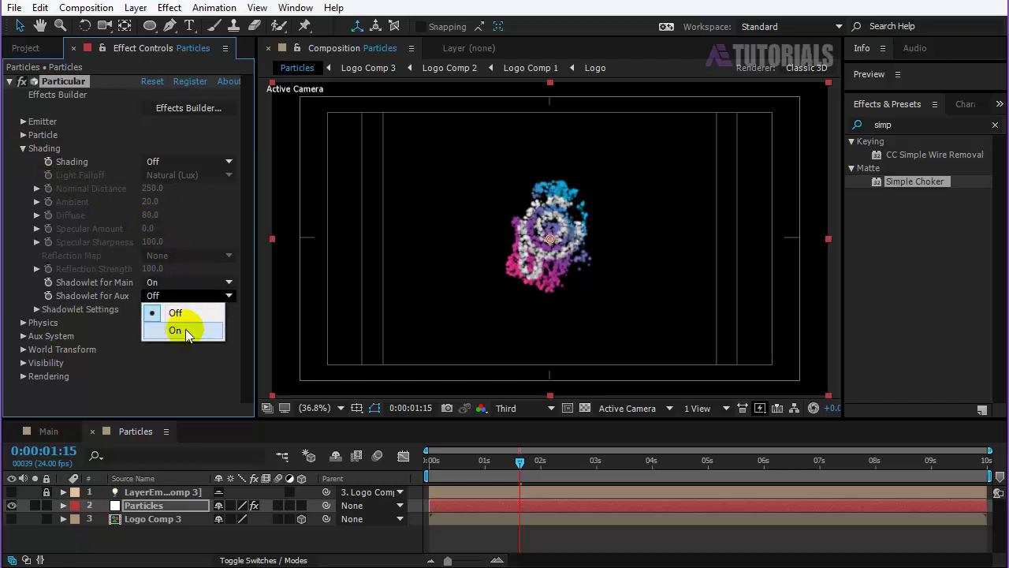
click(186, 329)
click(23, 148)
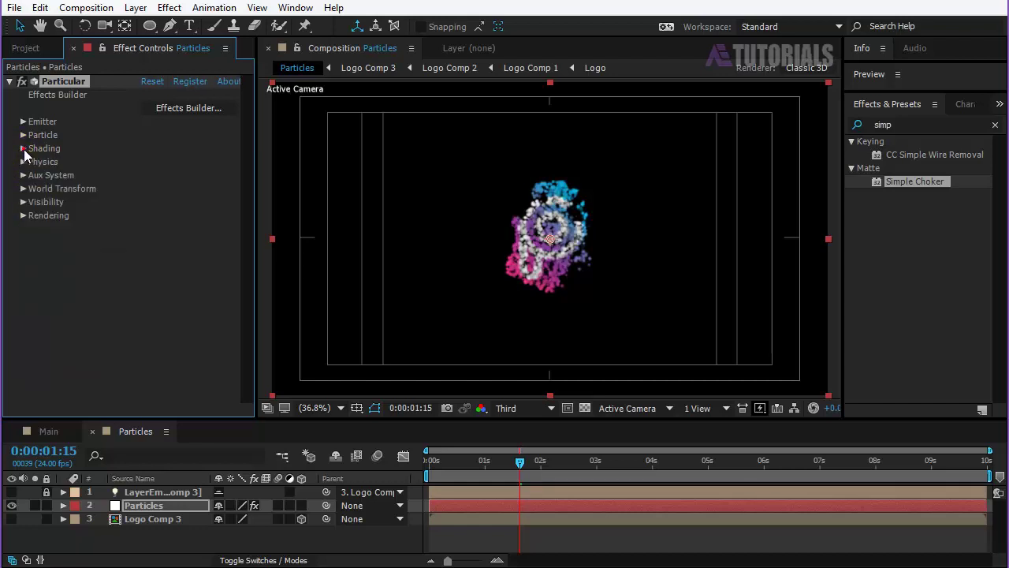
Step: Set the Air turbulence field's Affect Position to 40
click(24, 162)
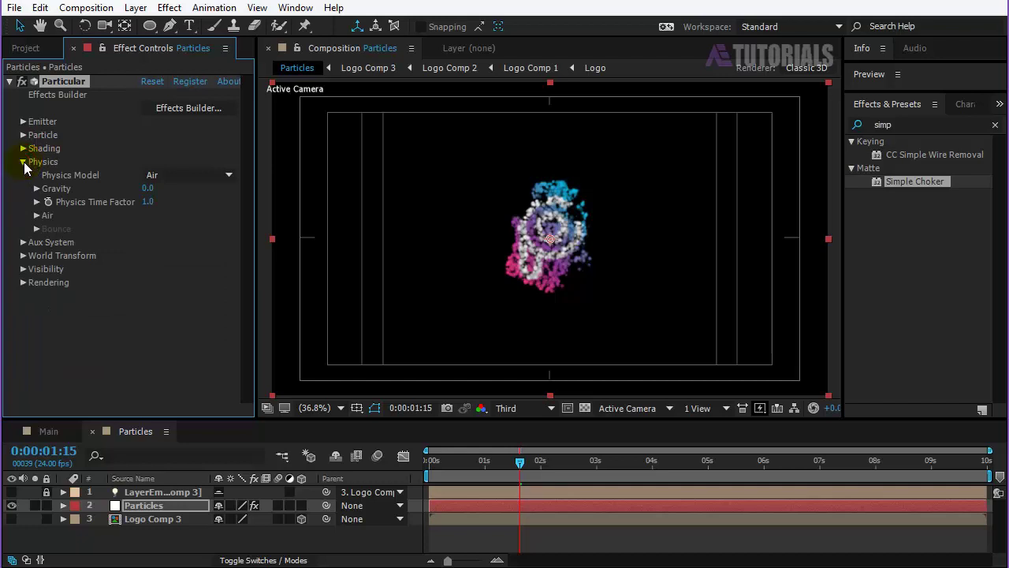
click(37, 216)
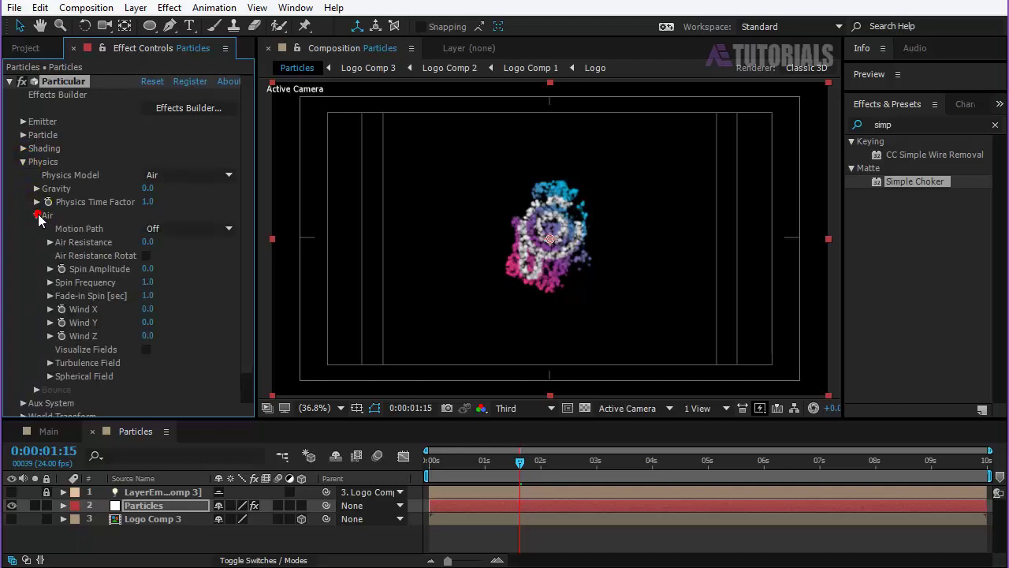
click(49, 363)
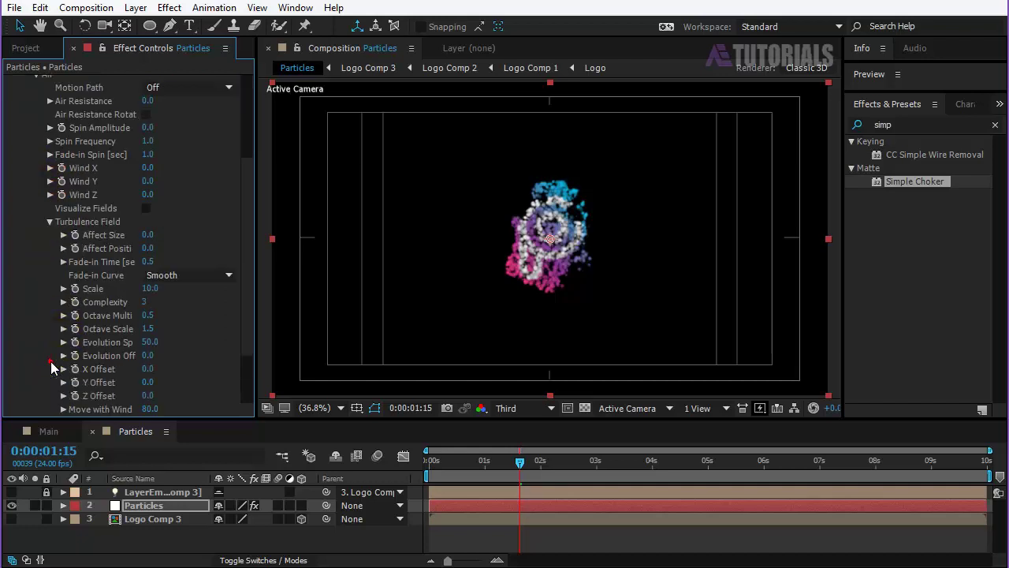
click(147, 248)
text(40)
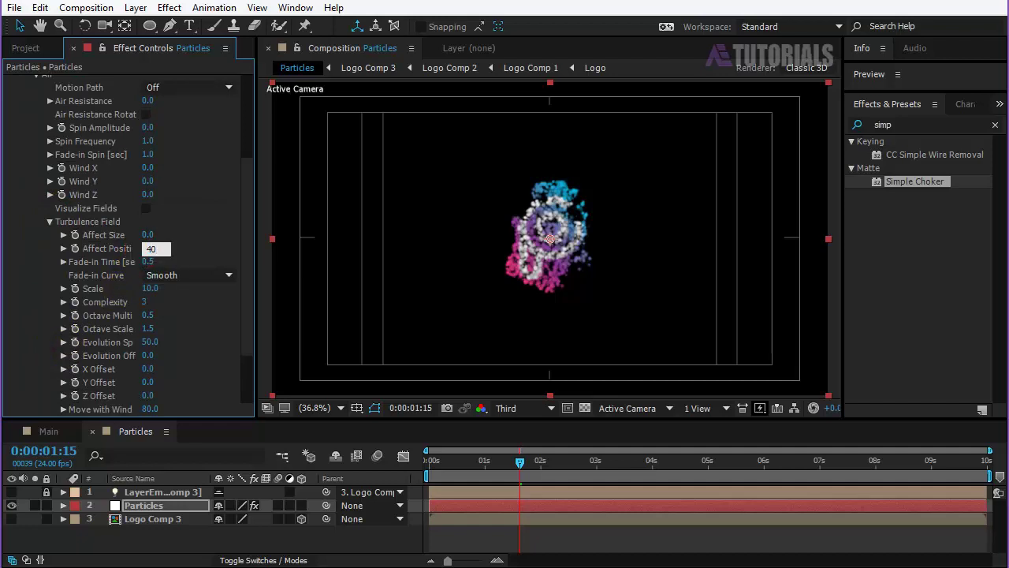
scroll(100, 210, up, 2)
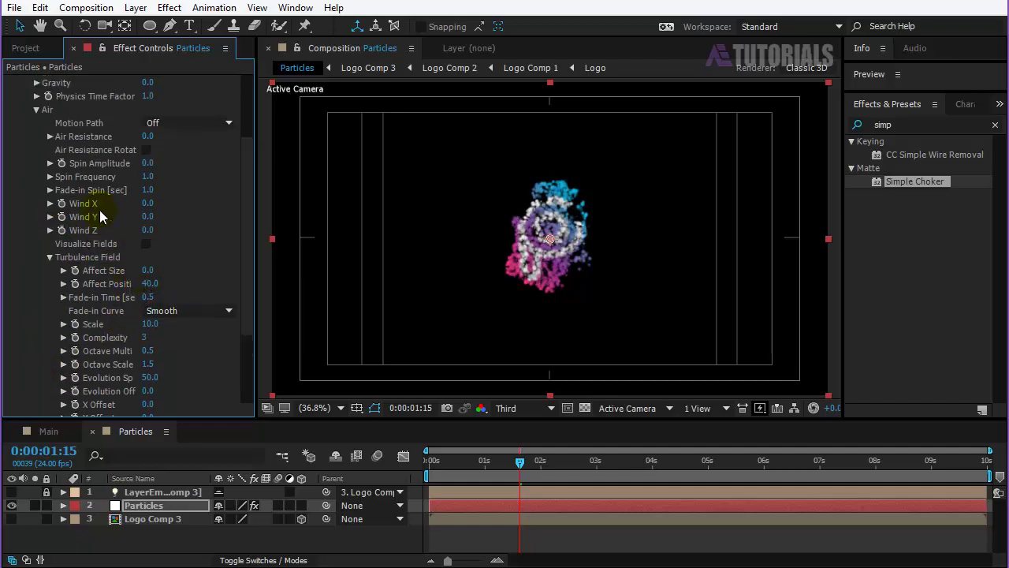
click(36, 106)
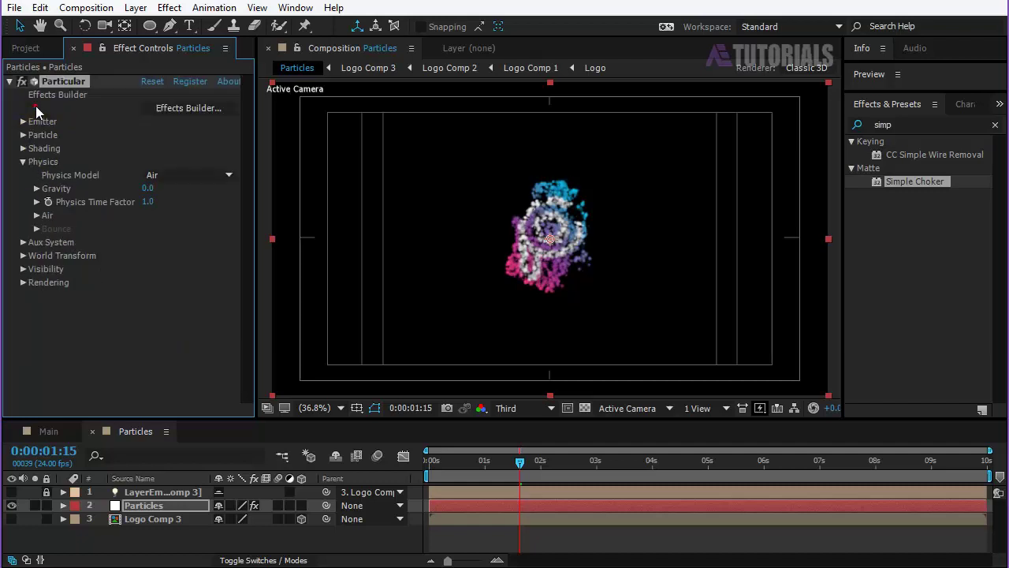
Step: Make the Aux System emit continuously with a velocity of 10
click(23, 161)
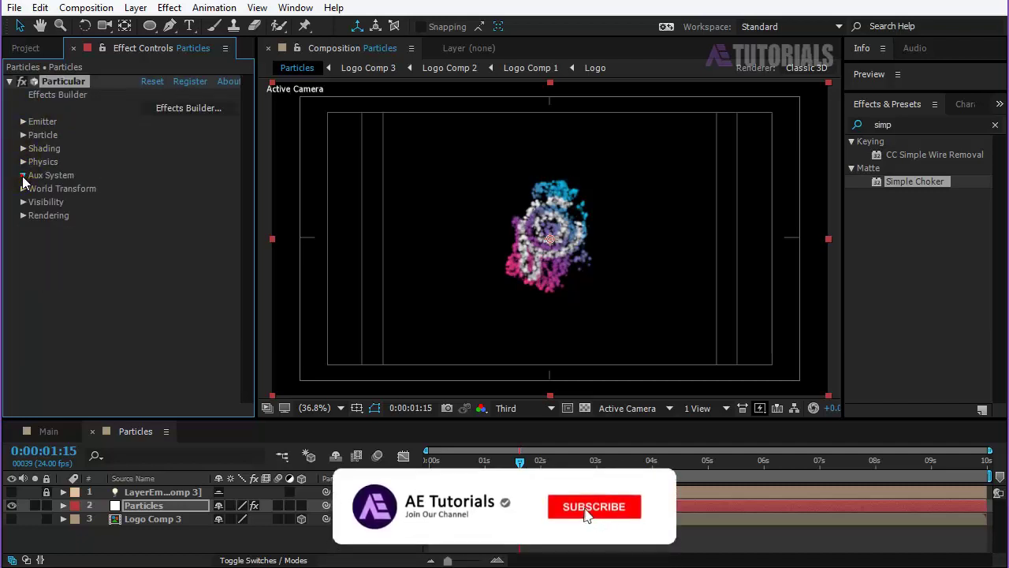
click(23, 177)
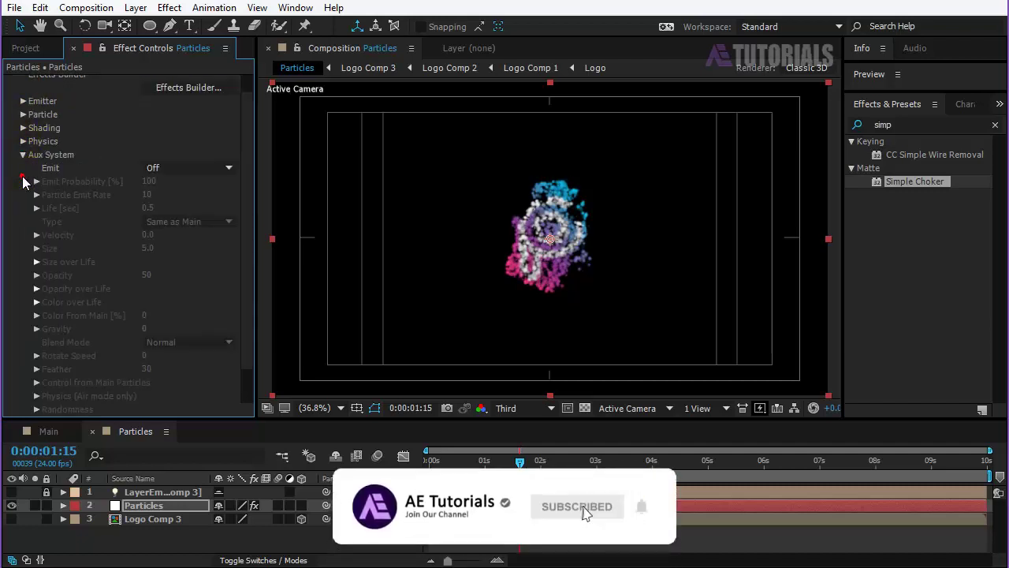
click(165, 168)
click(184, 218)
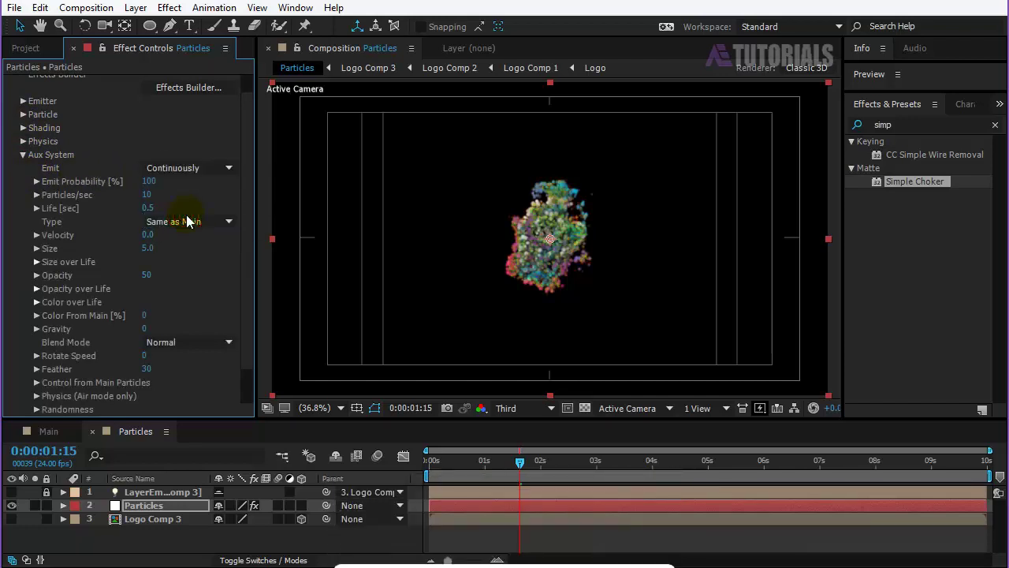
click(150, 235)
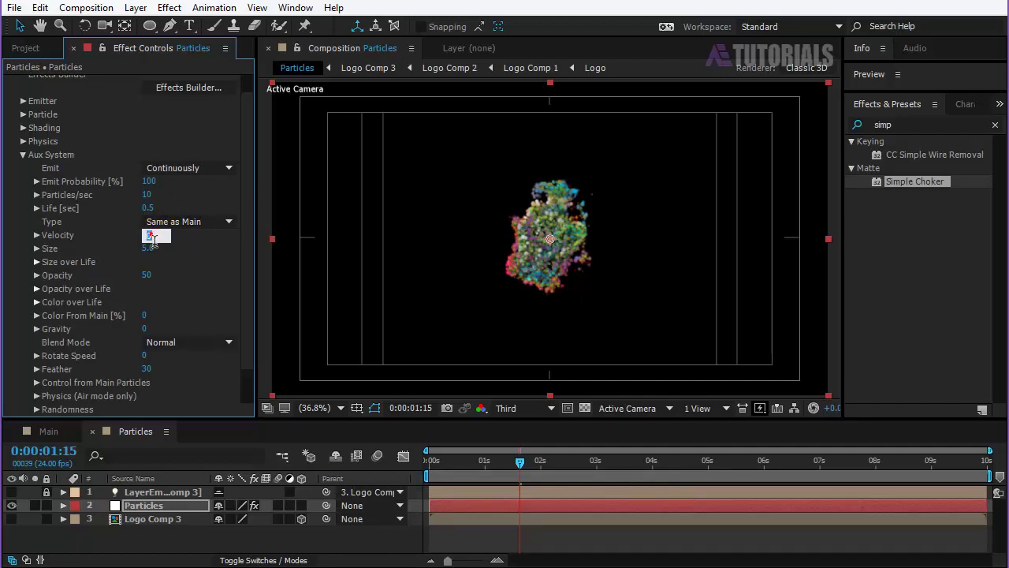
text(10)
key(Return)
Step: Set aux opacity to 100, adjust Color From Main, and set aux feather to 0
click(150, 275)
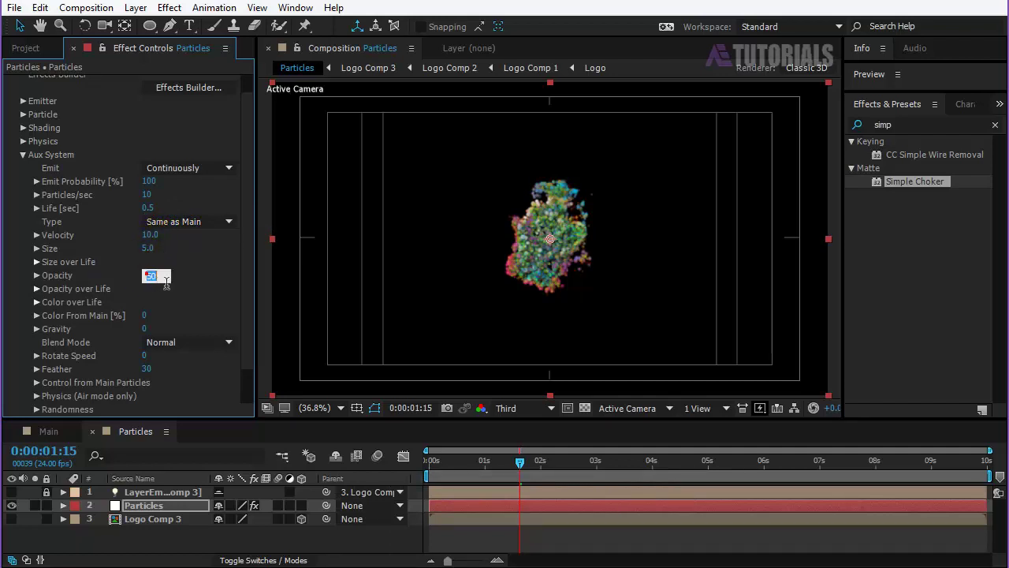
text(100)
key(Return)
click(147, 315)
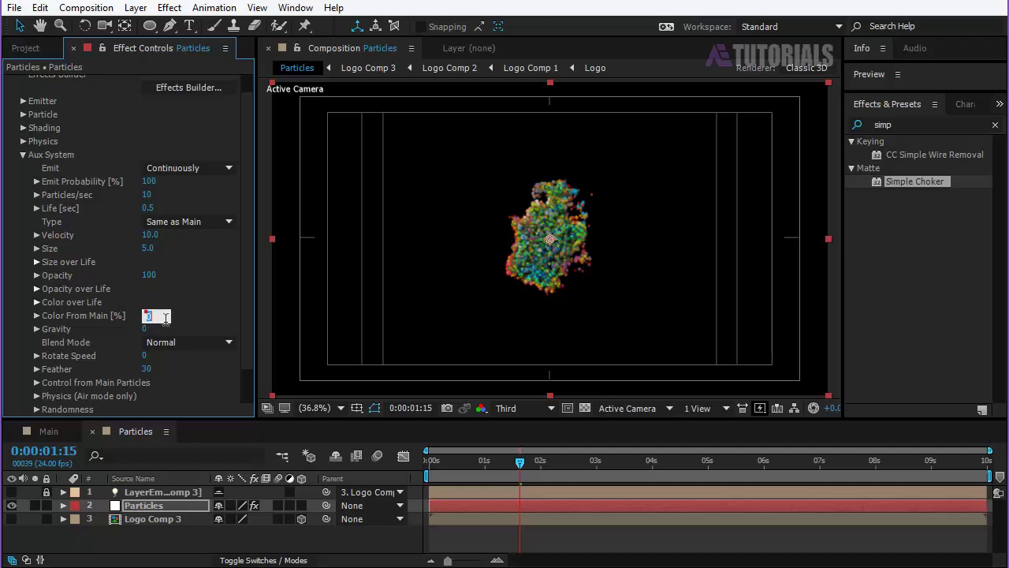
text(100)
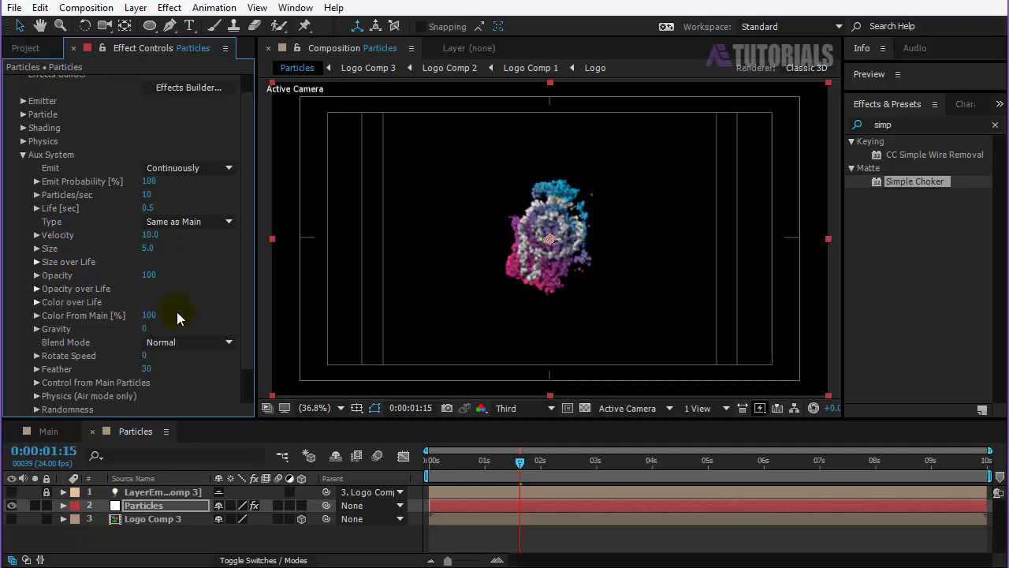
click(147, 369)
text(0)
click(182, 373)
Step: Set the aux physics turbulence position to 25
click(37, 395)
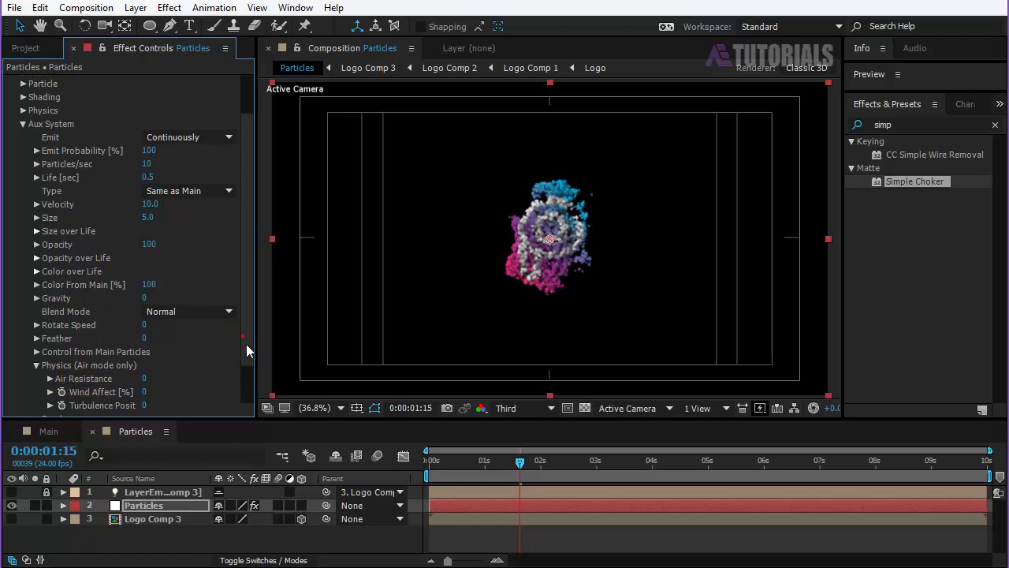
scroll(246, 344, down, 3)
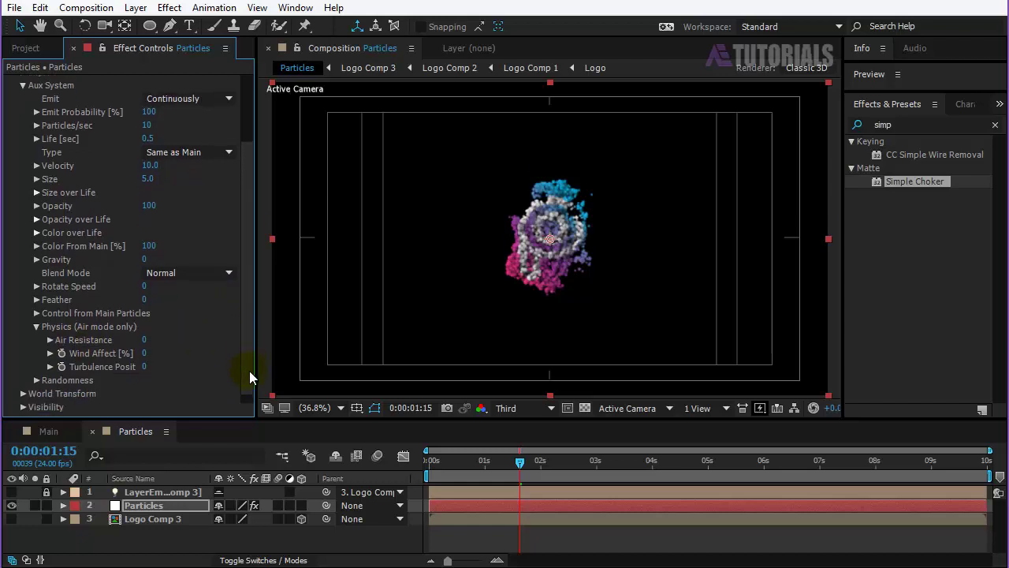
click(148, 362)
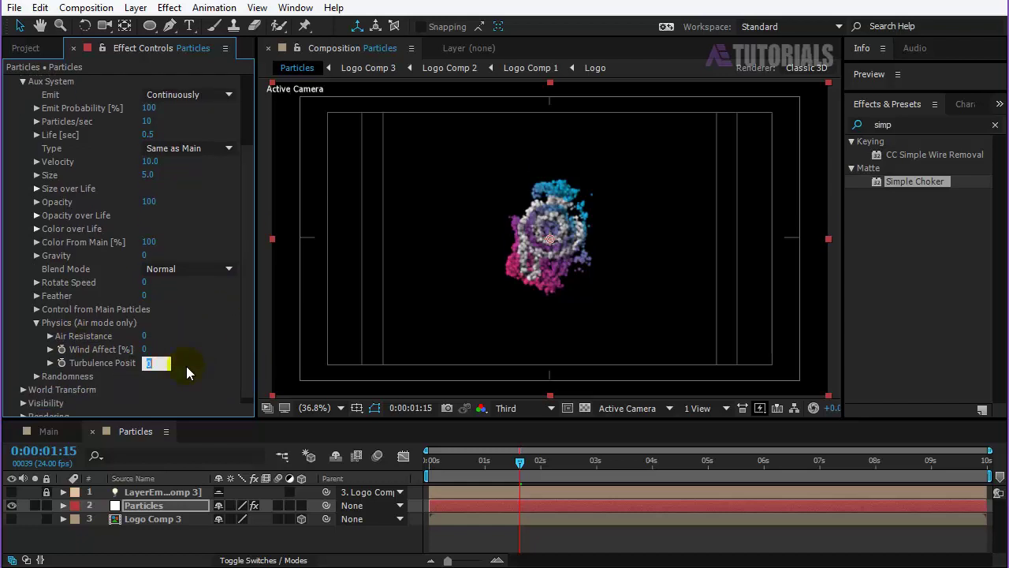
text(25)
click(36, 324)
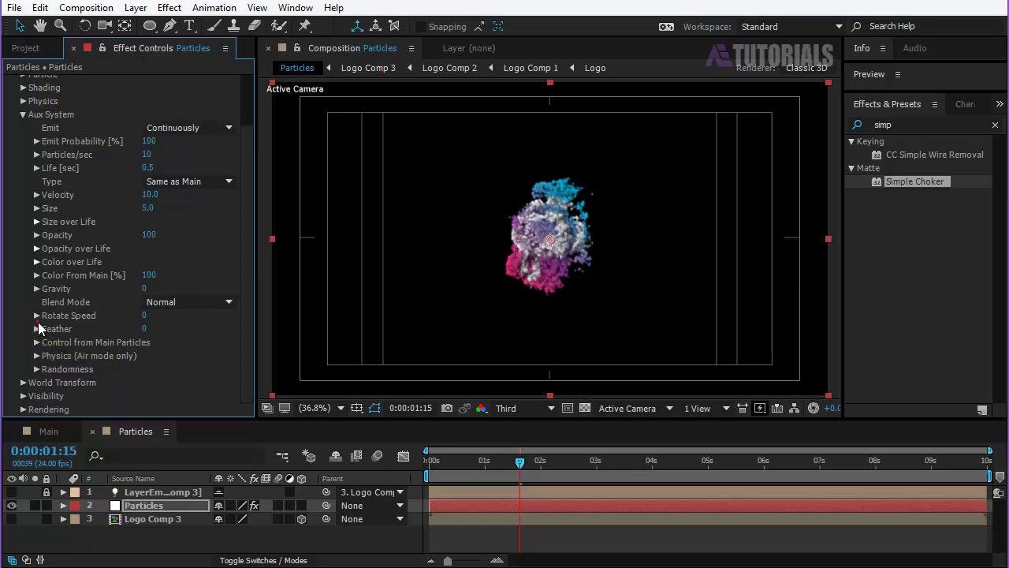
Step: Raise the Aux System's Randomness Life to 100
click(36, 369)
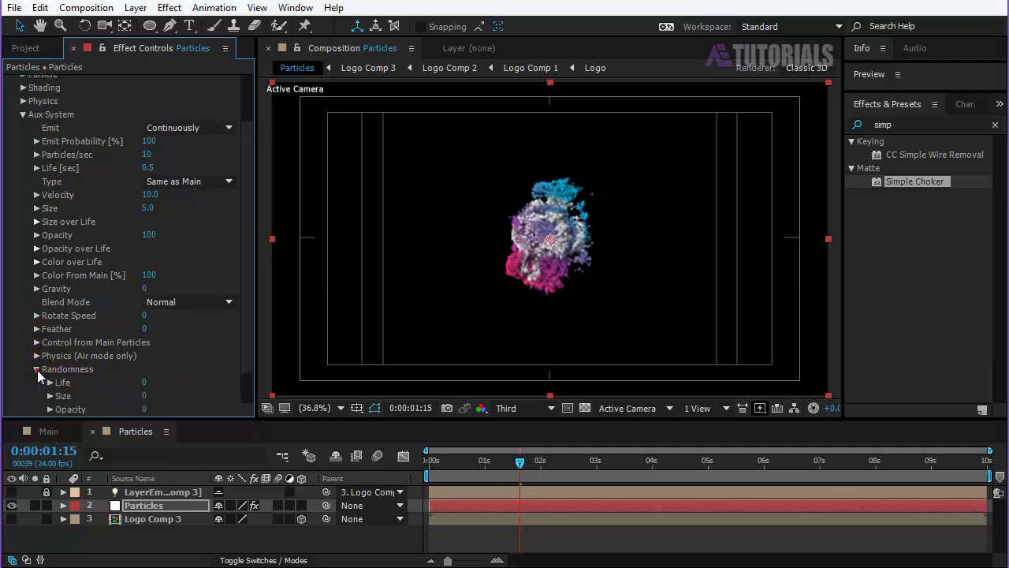
click(146, 383)
text(100)
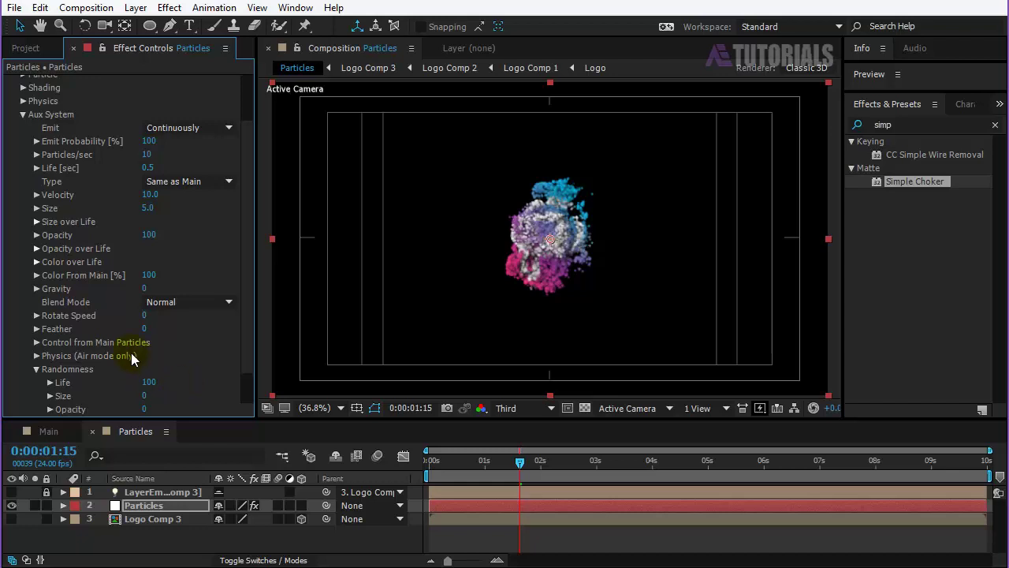
click(23, 115)
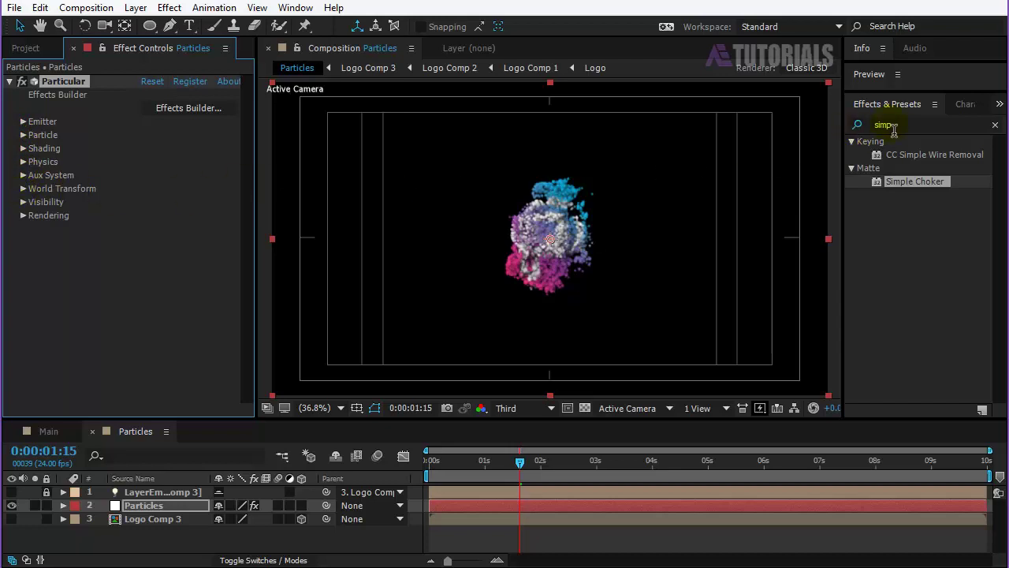
Step: Apply CC Vector Blur, found by searching 'cc vec', to the Particles layer
click(866, 126)
text(cc)
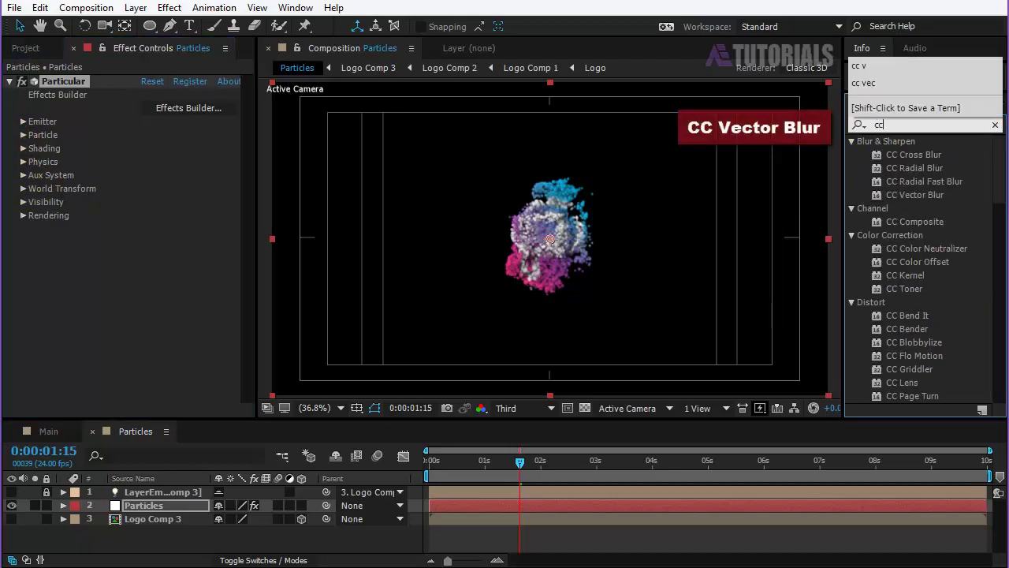
text( vec)
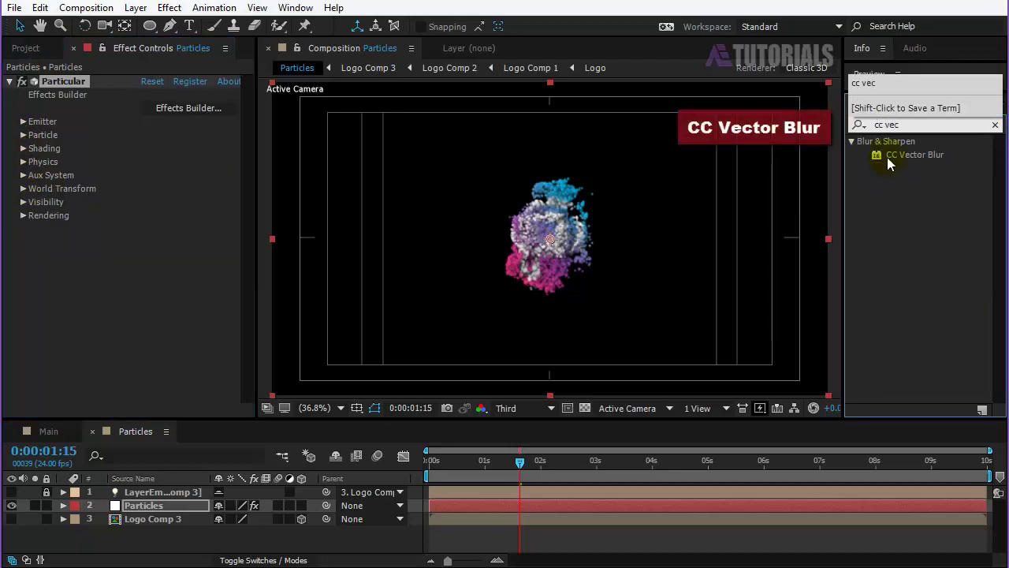
drag(917, 156, 159, 505)
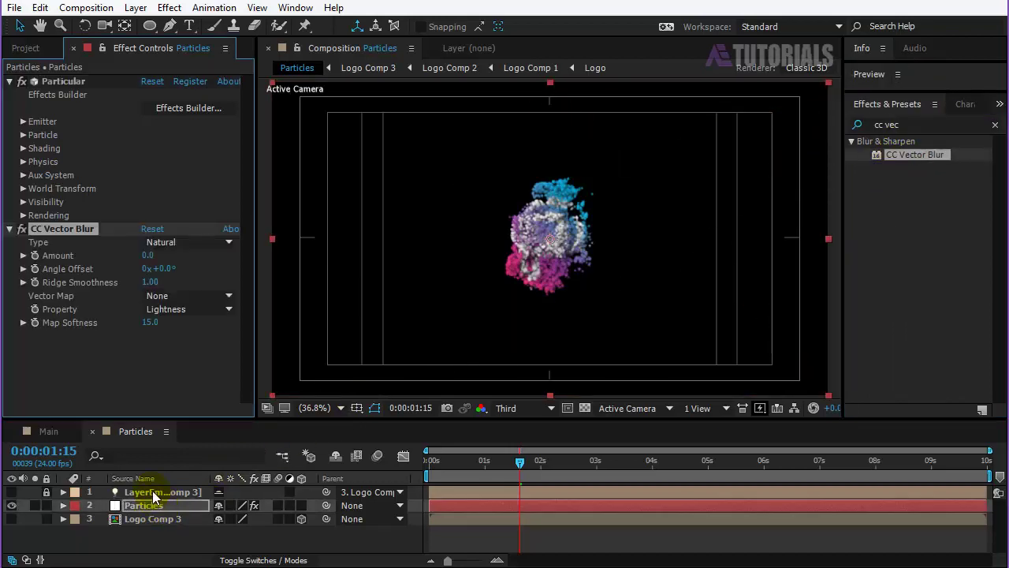
Step: Set the vector blur to Perpendicular with Amount 12 and Map Softness 12
click(192, 245)
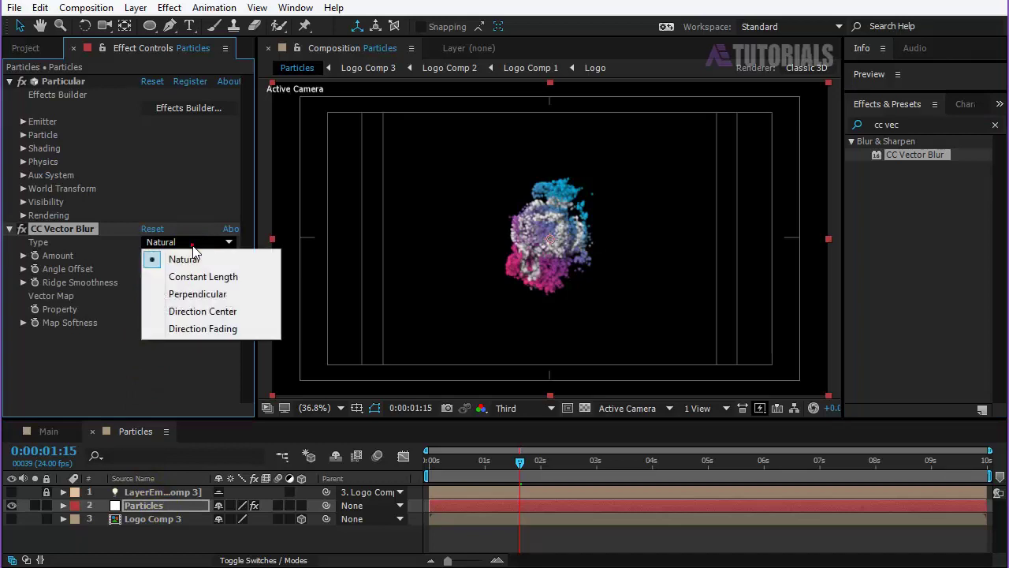
click(197, 294)
click(149, 255)
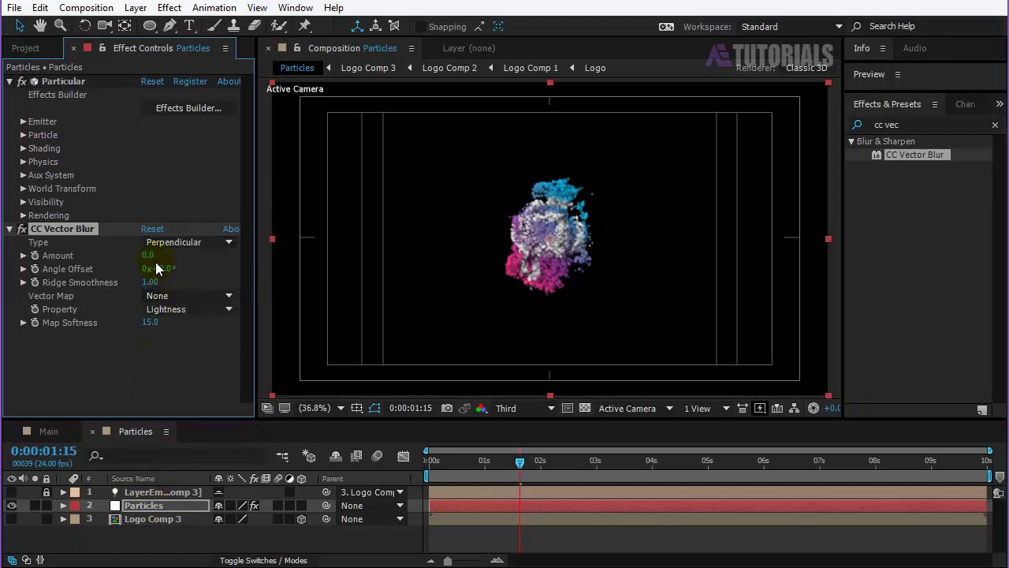
text(1)
text(2)
click(200, 266)
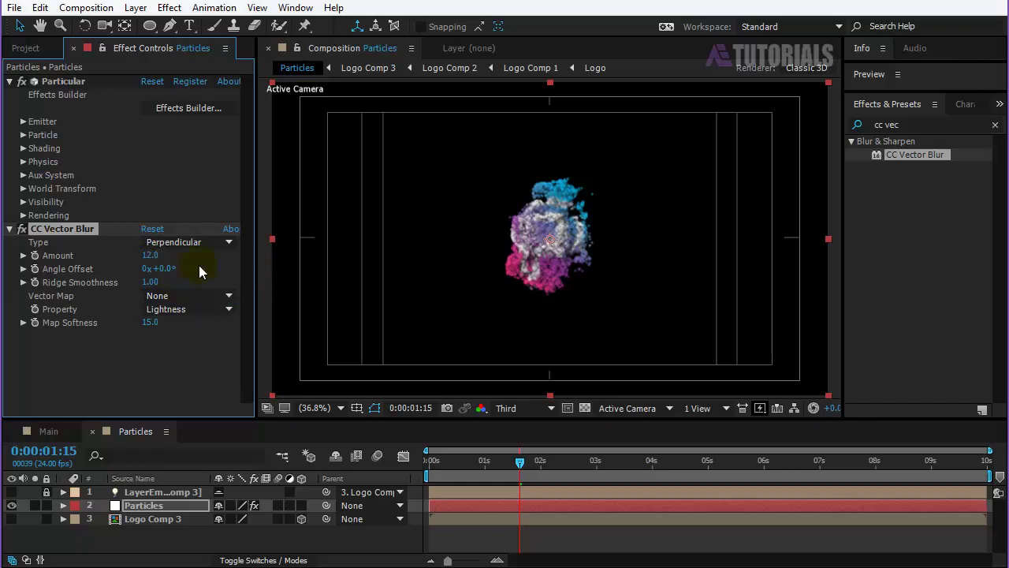
click(150, 323)
text(12)
Step: Apply Sharpen, found by searching 'shar', to Particles with Sharpen Amount 150
click(905, 126)
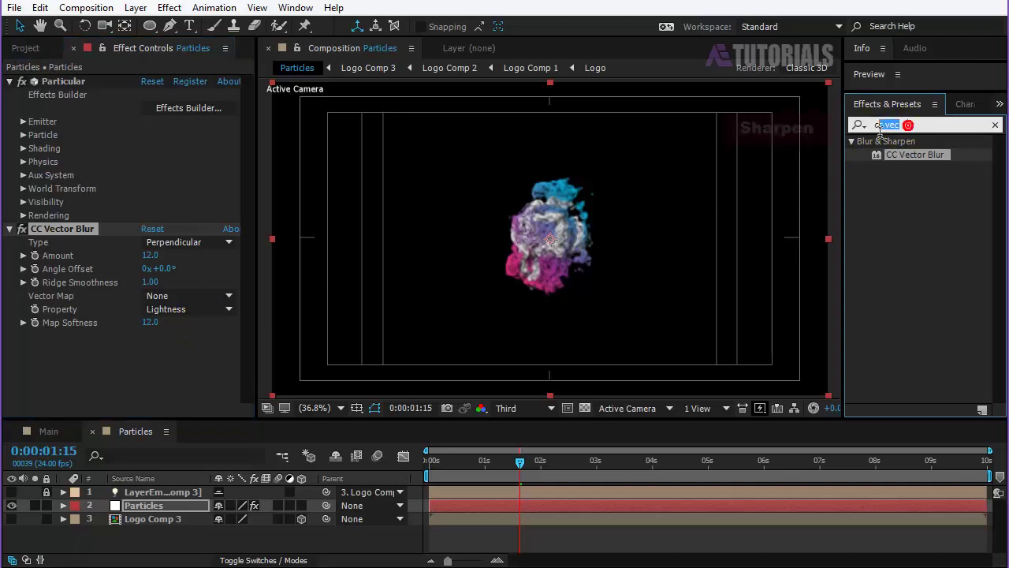
text(shar)
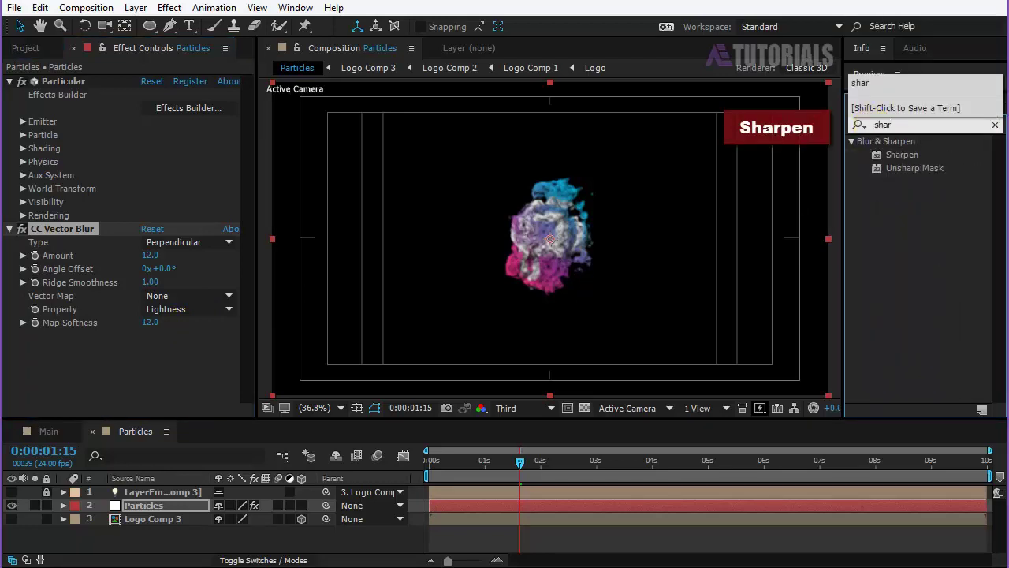
mouse_move(897, 156)
mouse_down()
mouse_move(244, 489)
mouse_move(183, 506)
mouse_up()
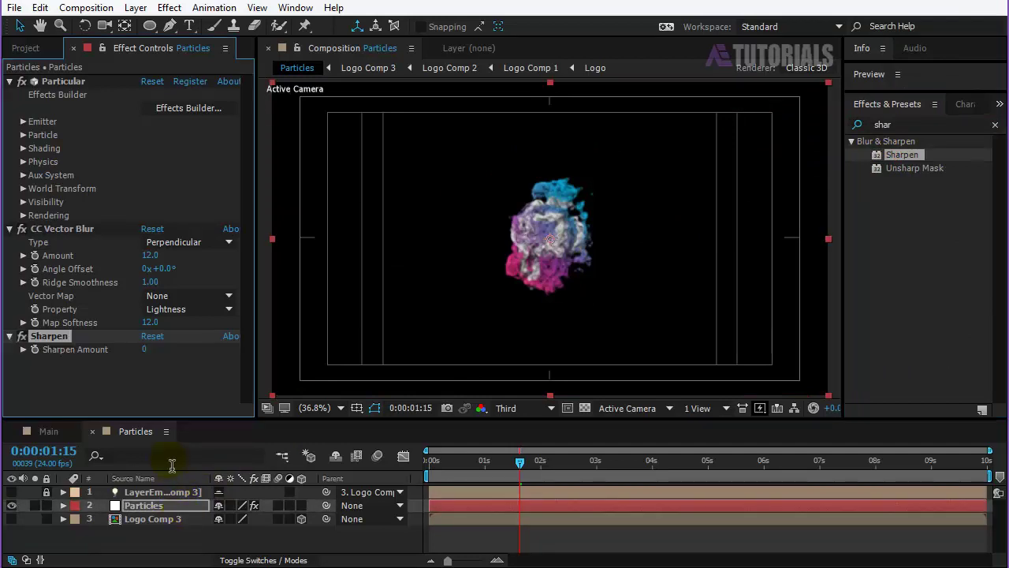
text(15)
key(Return)
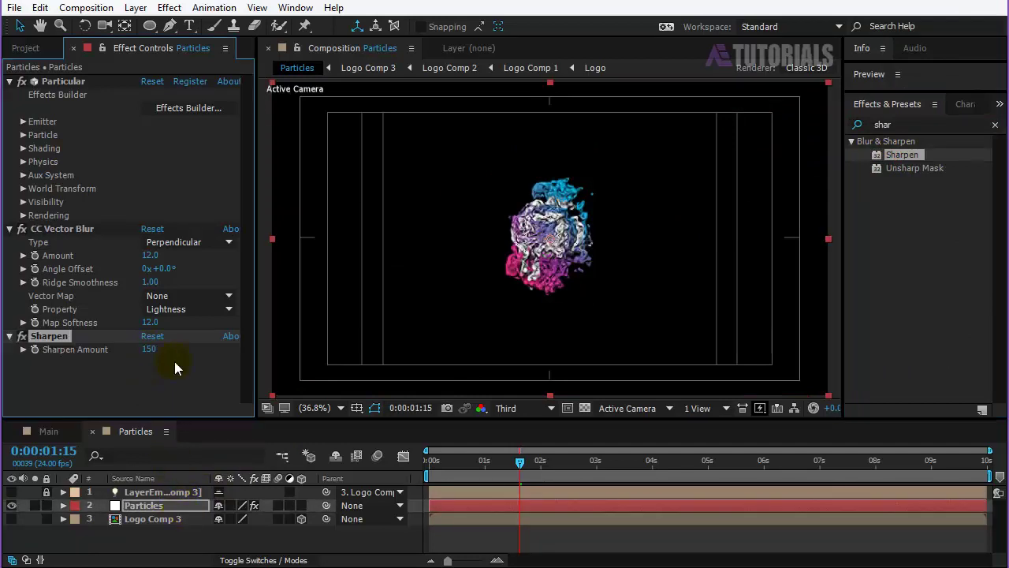
click(212, 537)
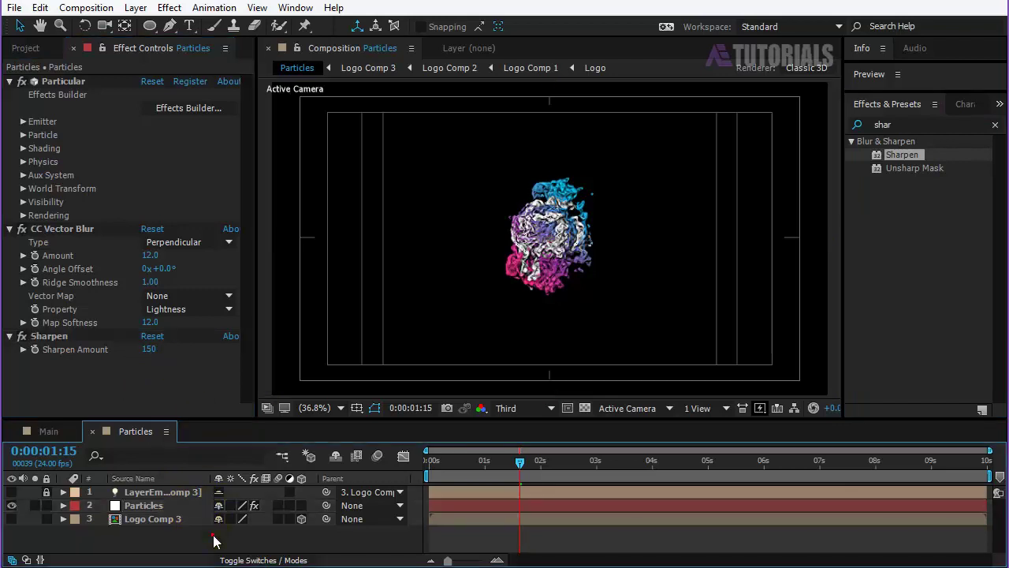
Step: Add a white 1920×1080 solid named Dust Particles above the Particles layer
click(134, 8)
mouse_move(270, 31)
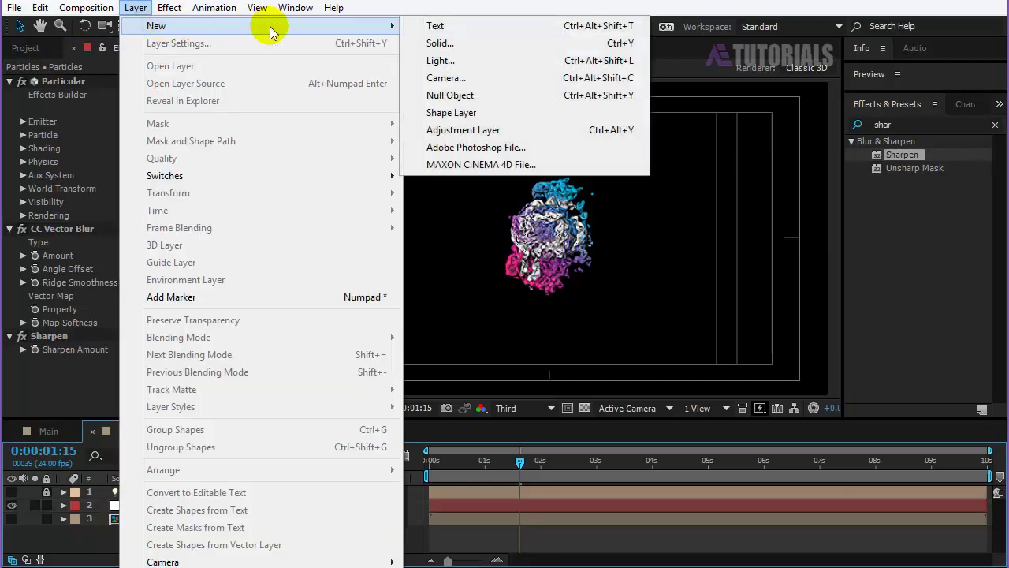
click(440, 42)
text(D)
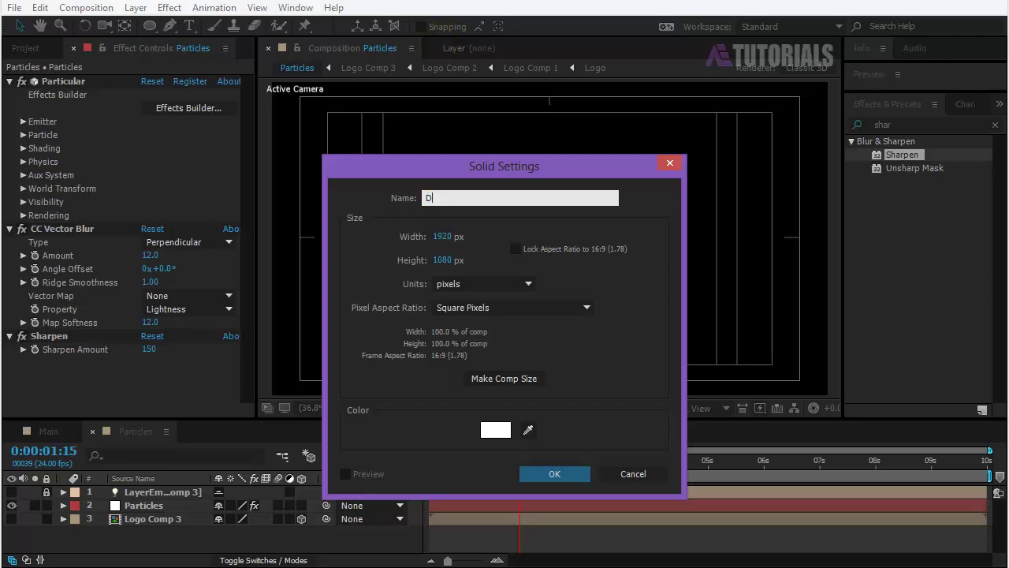
text(u)
text(st Particles)
click(544, 476)
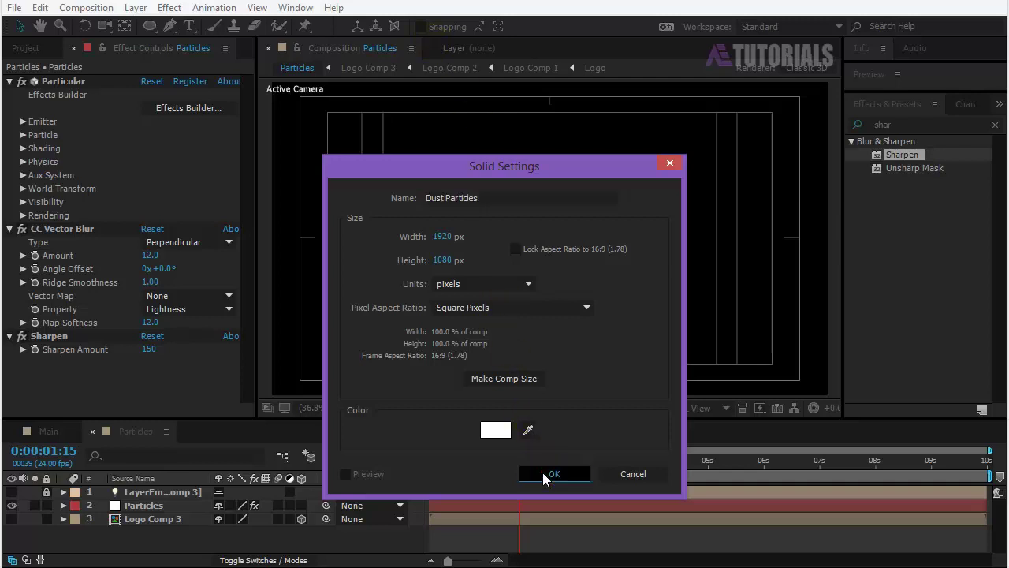
click(158, 9)
Step: Apply Trapcode Particular to Dust Particles and set Particles/sec to 80000
click(242, 446)
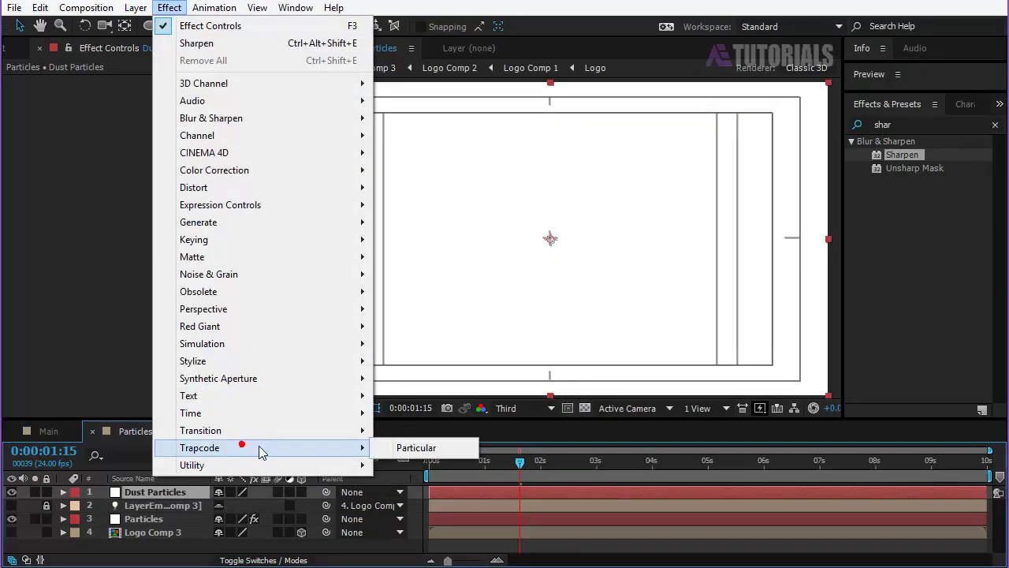
click(416, 447)
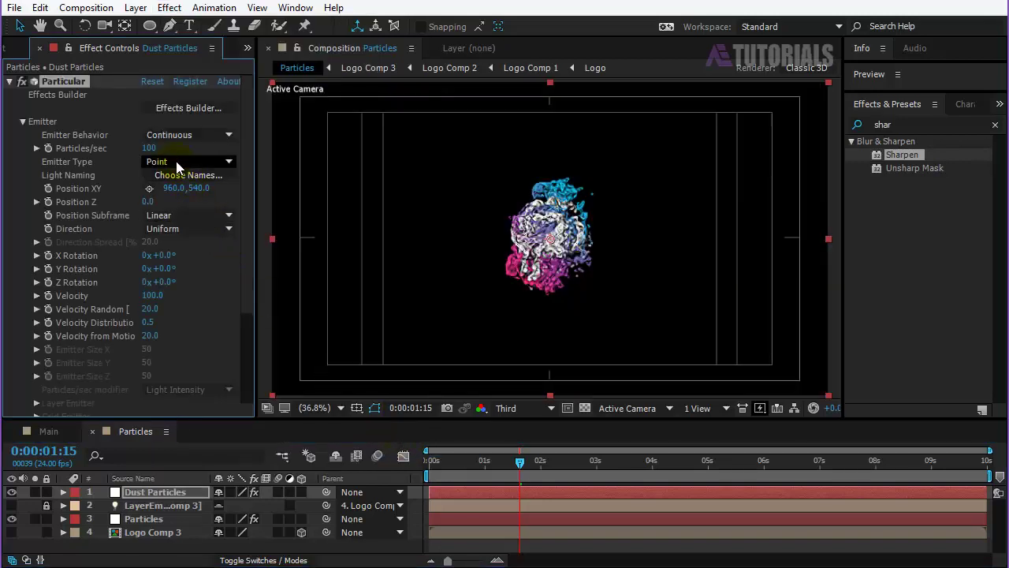
click(151, 148)
text(80000)
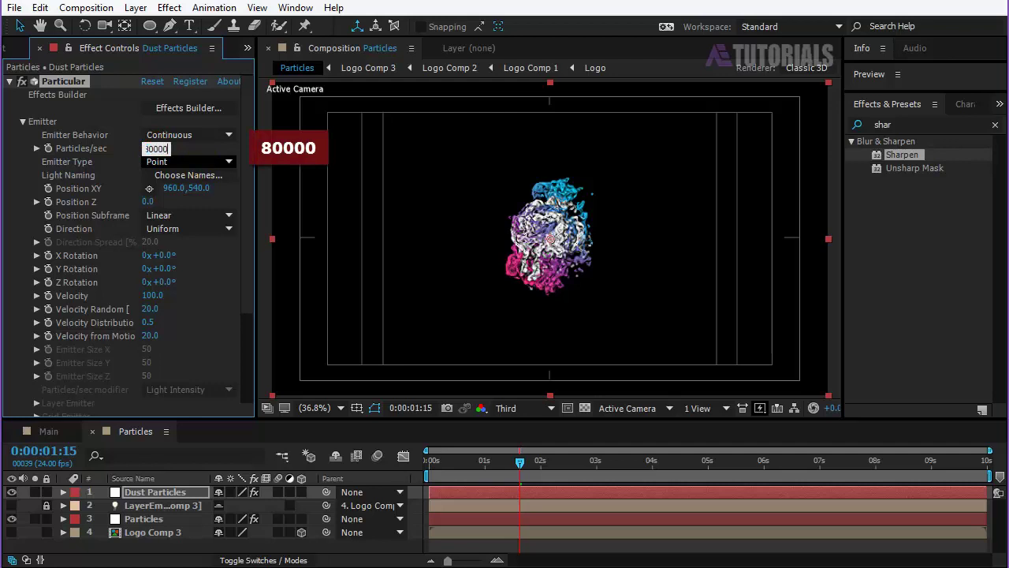
key(Return)
Step: Set Emitter Type to Layer with Velocity 0 and Velocity Random 0
click(202, 162)
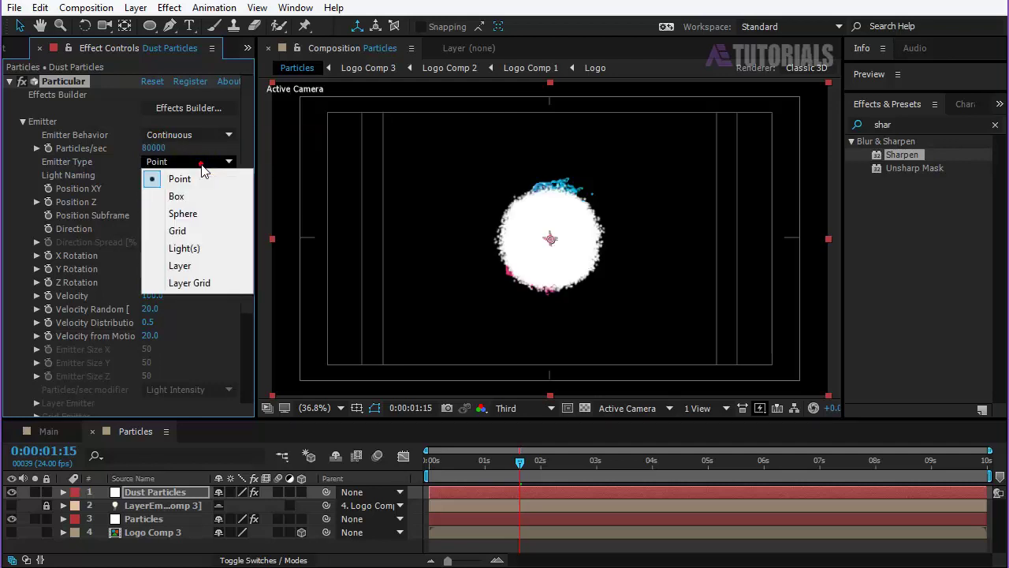
click(195, 265)
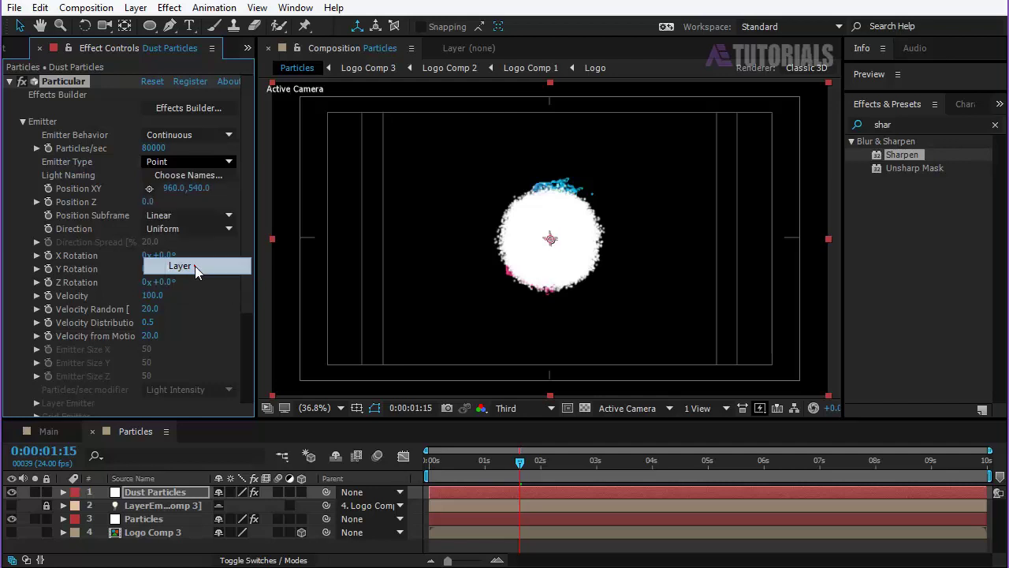
click(154, 296)
text(0)
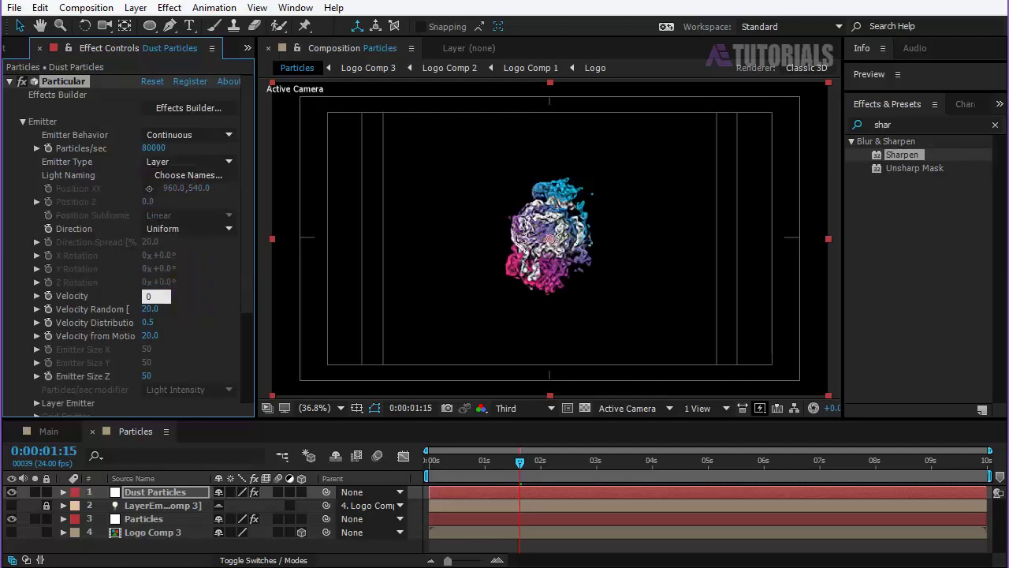
click(156, 310)
text(0)
key(Return)
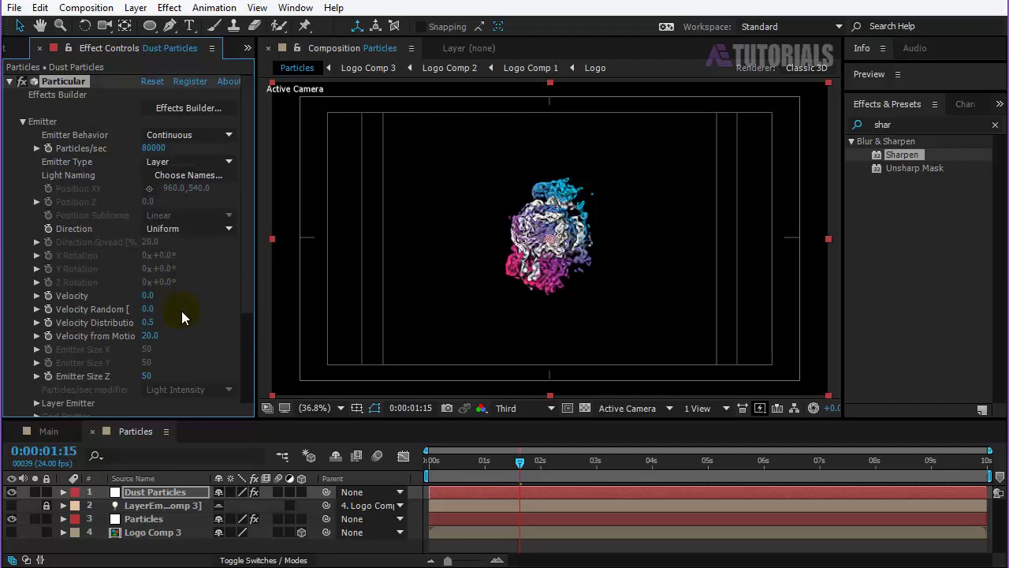
Step: Make Logo Comp 3 the emitter layer, sampled at Particle Birth Time, using RGB - XYZ Velocity
click(37, 403)
scroll(39, 406, down, 1)
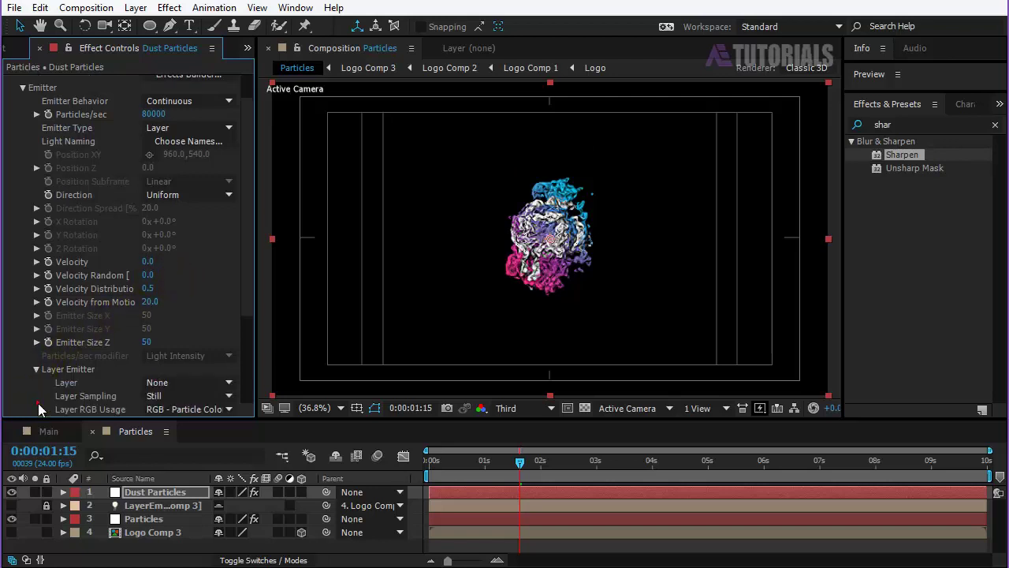
click(180, 385)
click(193, 456)
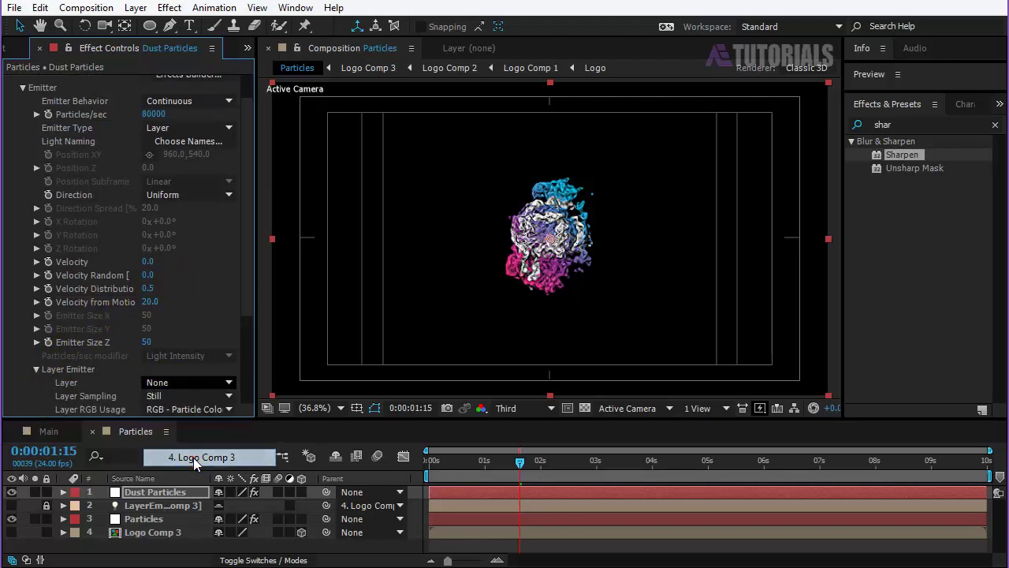
click(201, 396)
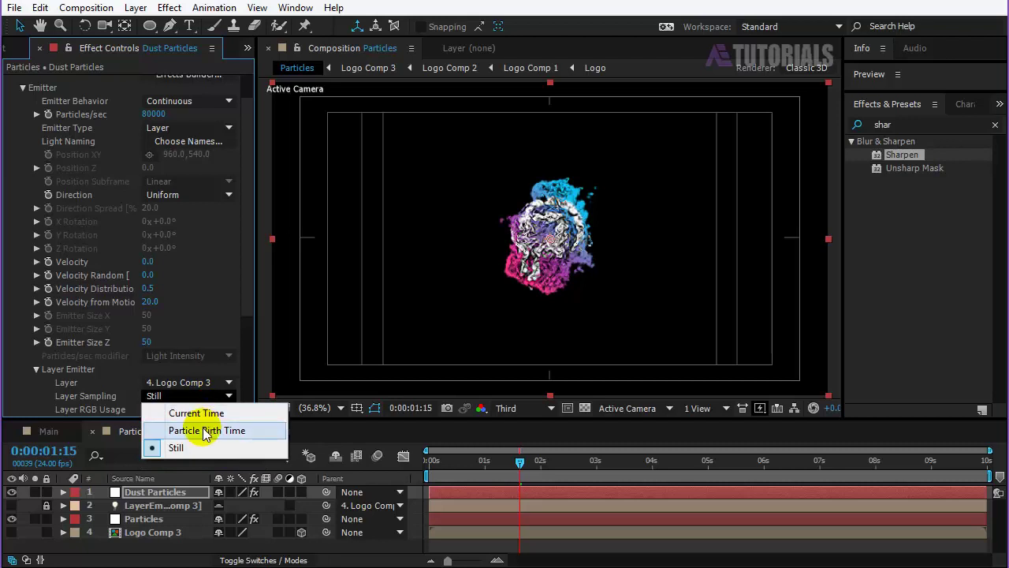
click(207, 429)
click(205, 409)
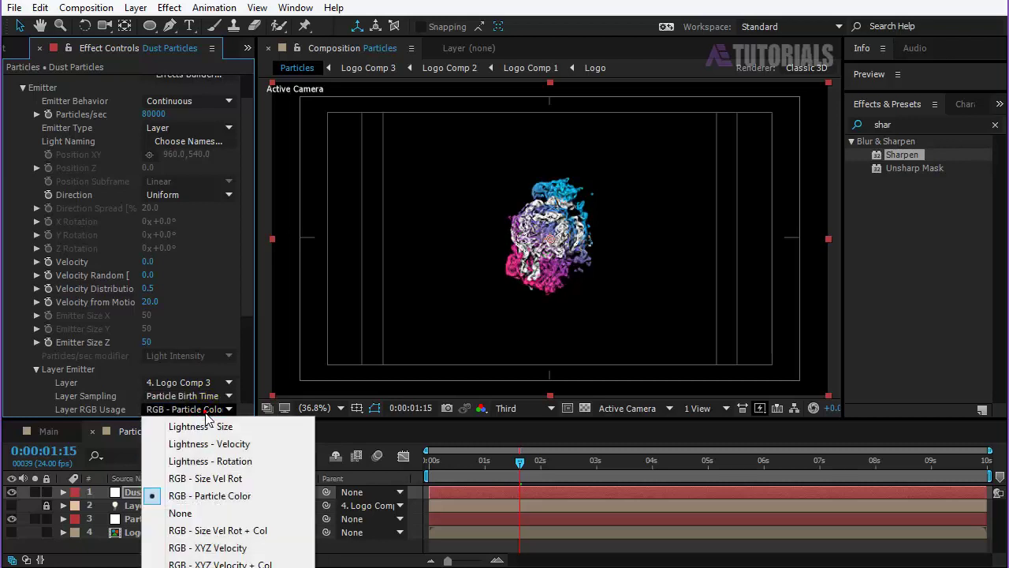
click(201, 547)
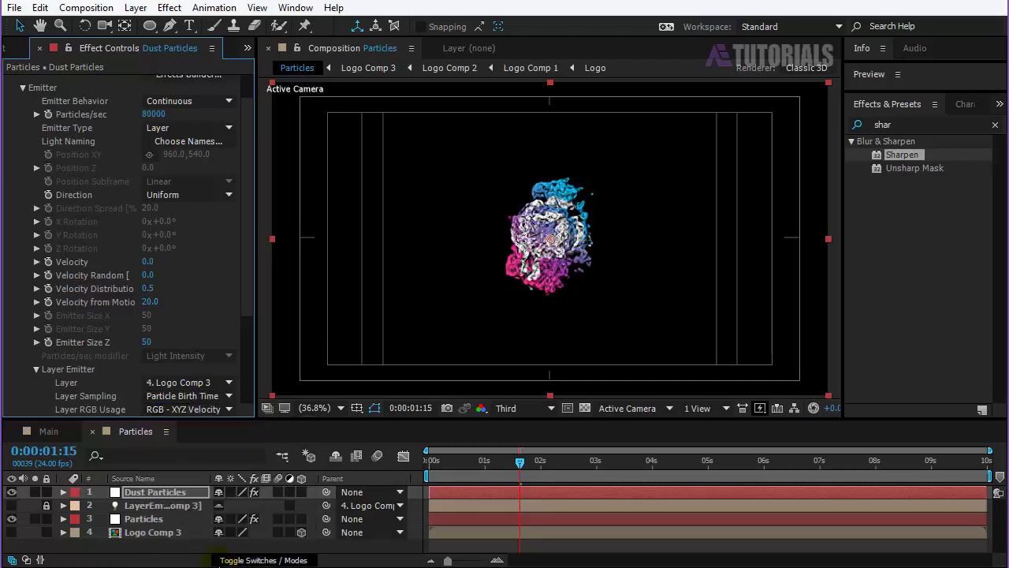
click(23, 88)
Step: Set particle Life to 1 second, Life Random to 50 and Sphere Feather to 0
click(23, 135)
text(1)
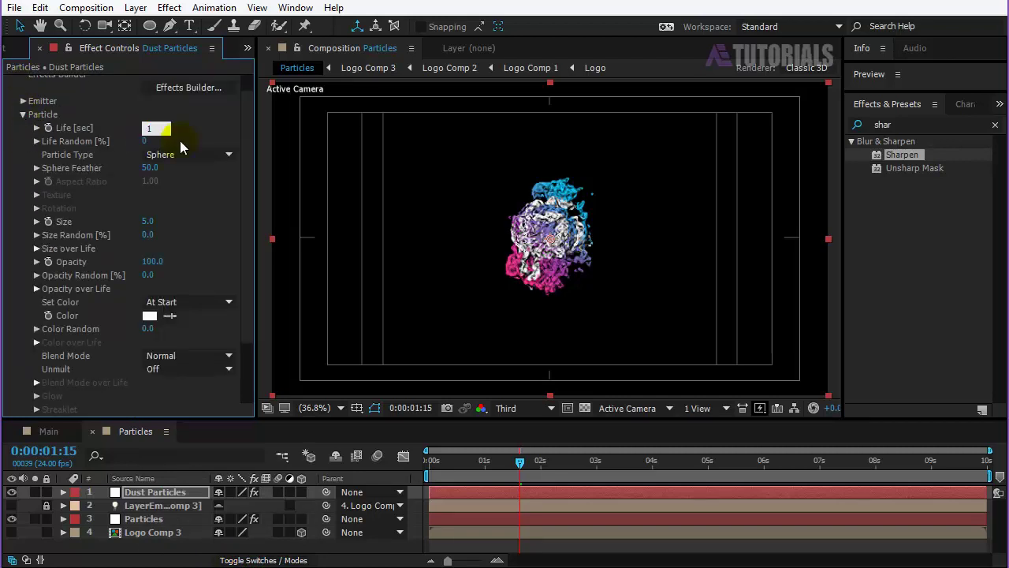
key(Return)
click(145, 141)
text(50)
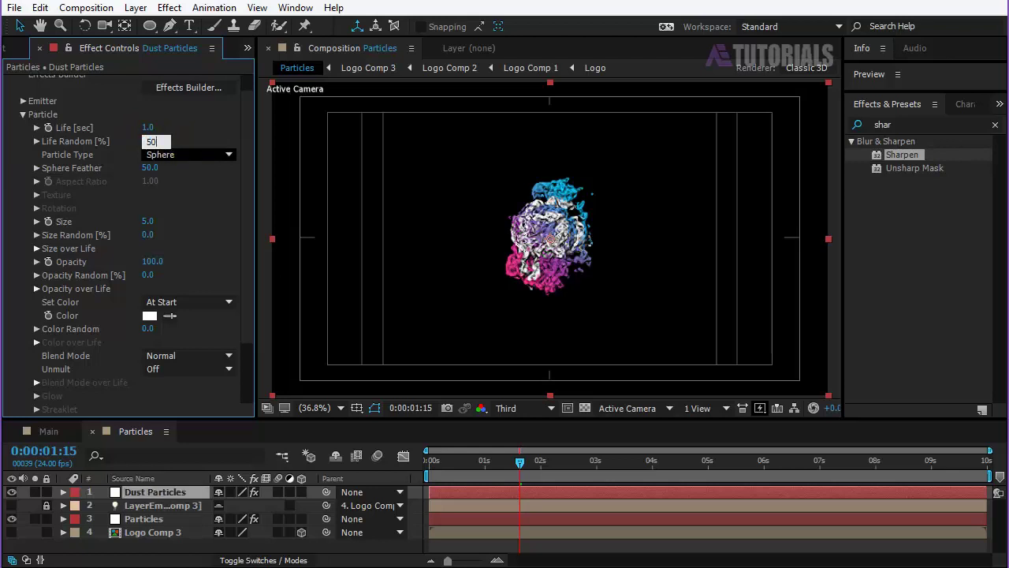
click(189, 145)
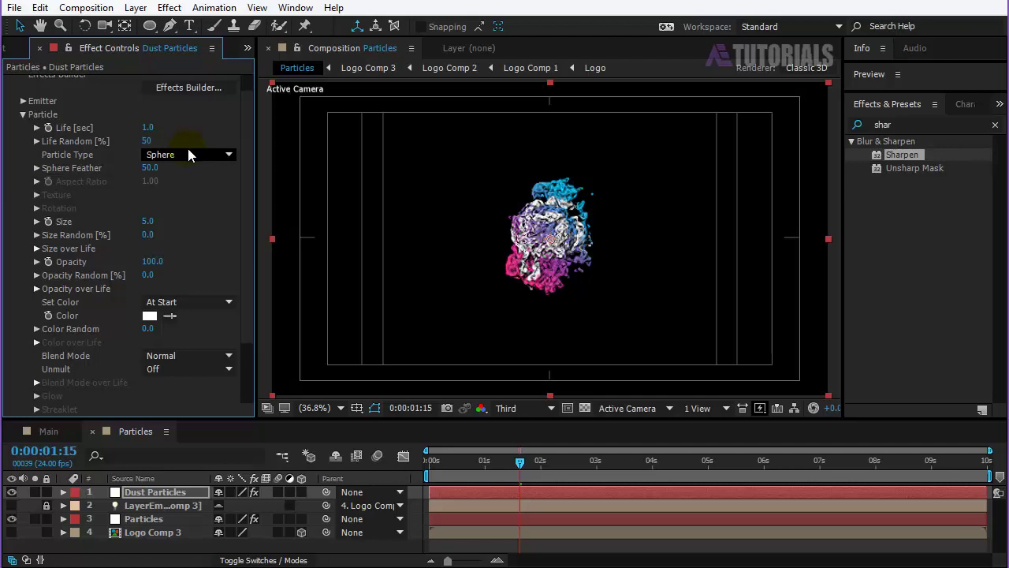
click(151, 167)
text(0)
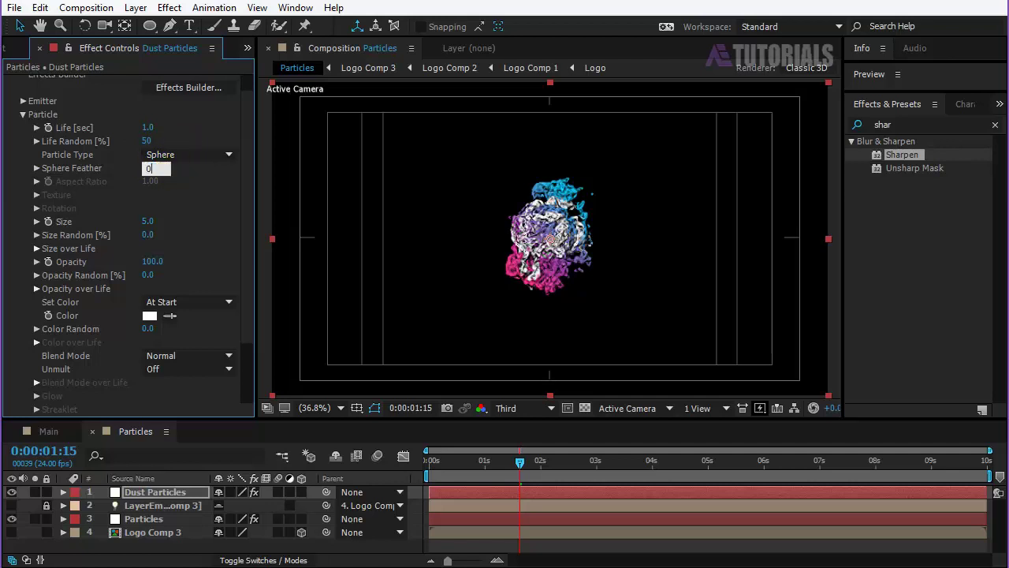
click(183, 171)
Step: Set particle Size to 4 with 100% Size Random
click(152, 221)
text(4)
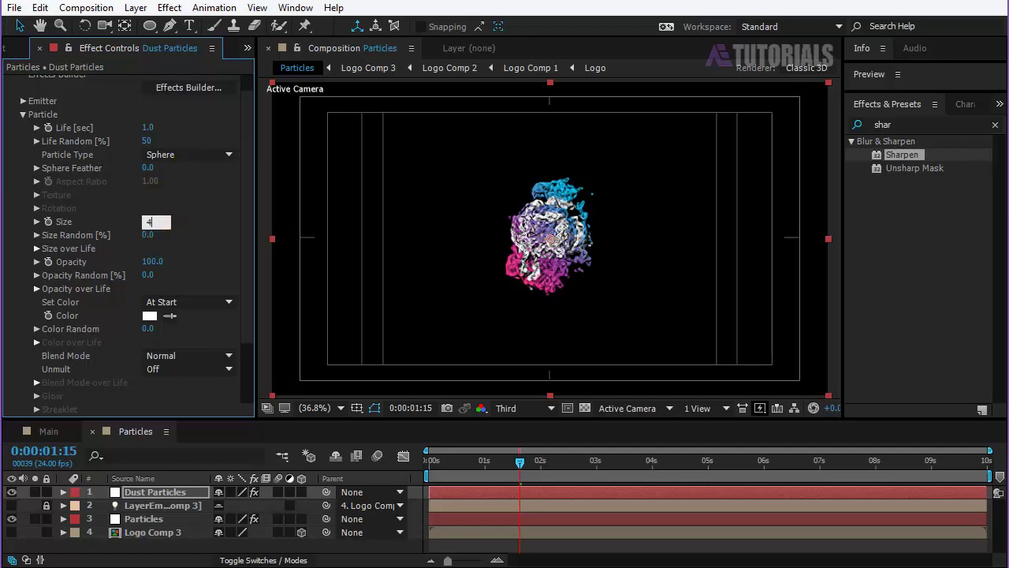
click(161, 235)
text(10)
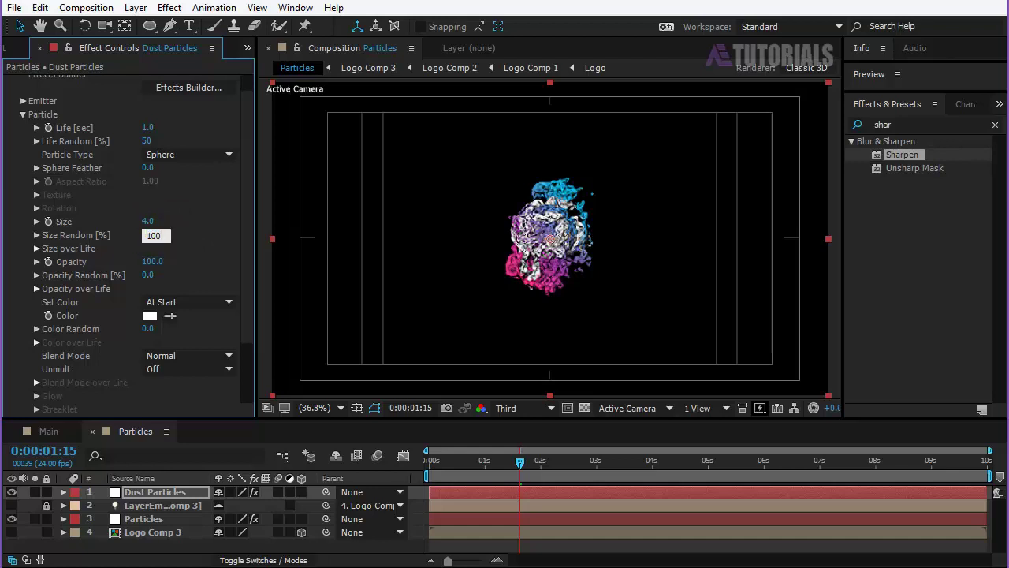
key(Return)
Step: Turn Shadowlet for Main and Shadowlet for Aux On in the Shading settings
click(22, 114)
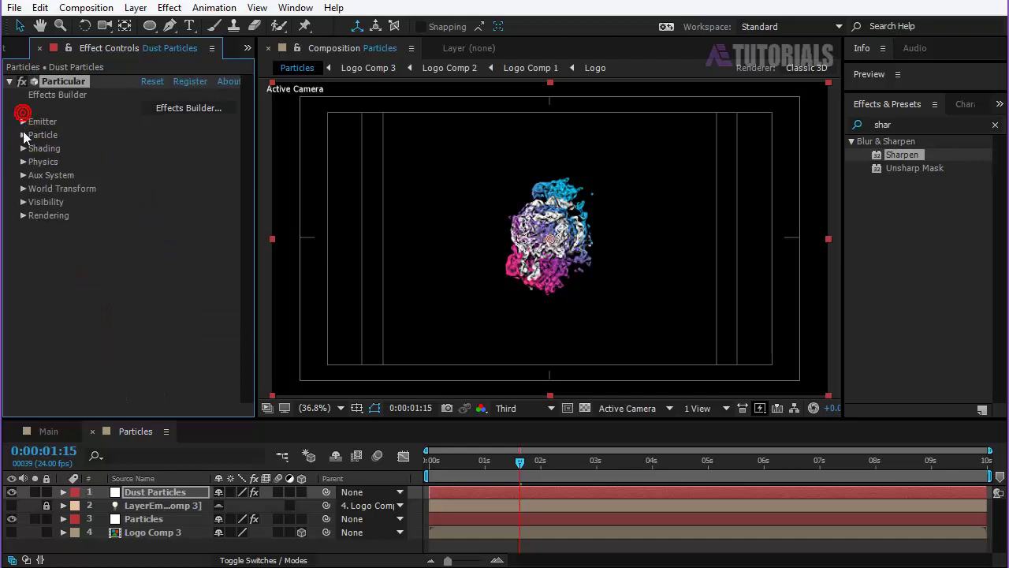
click(23, 149)
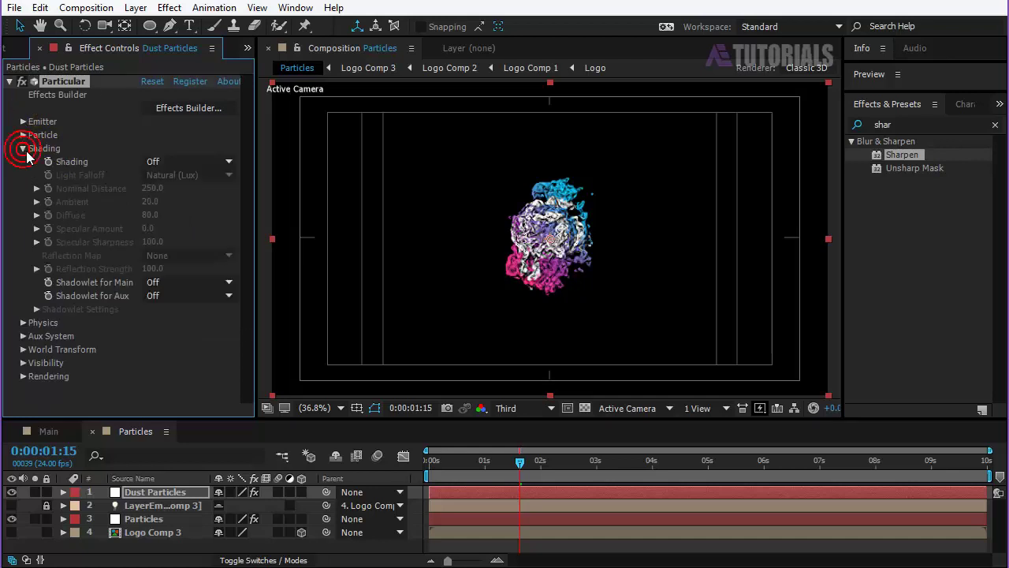
click(198, 284)
click(189, 317)
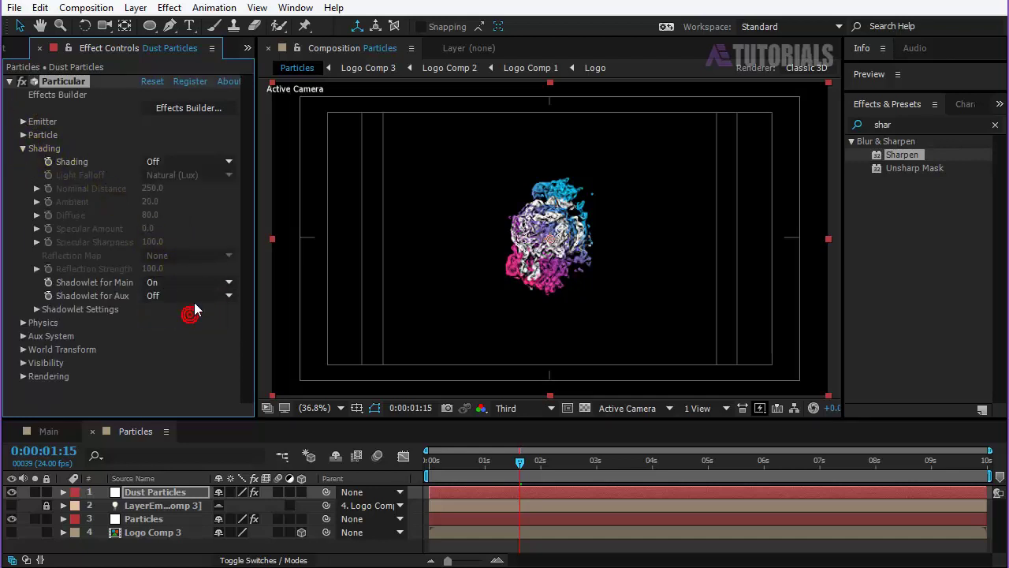
click(202, 296)
click(188, 331)
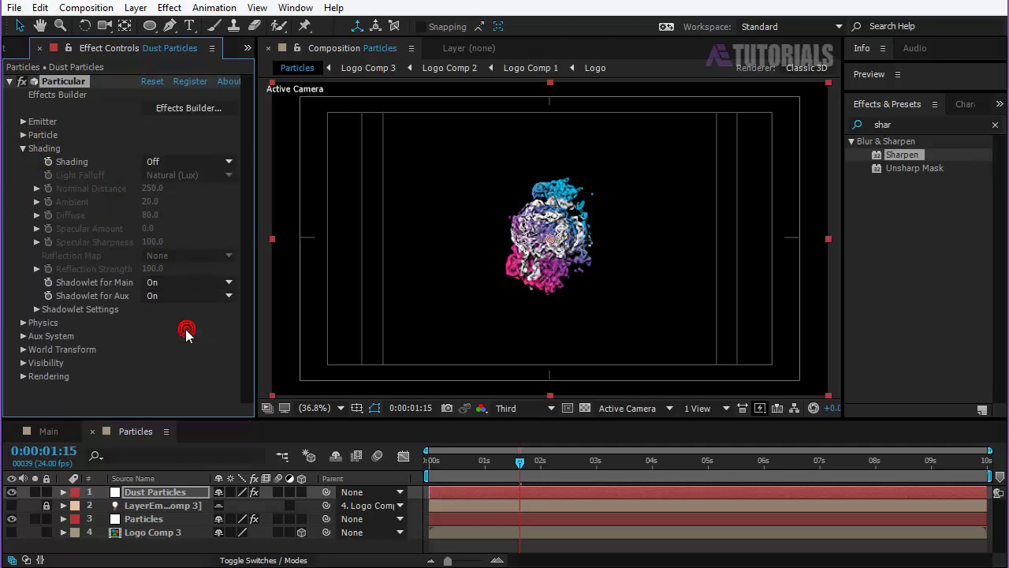
click(23, 150)
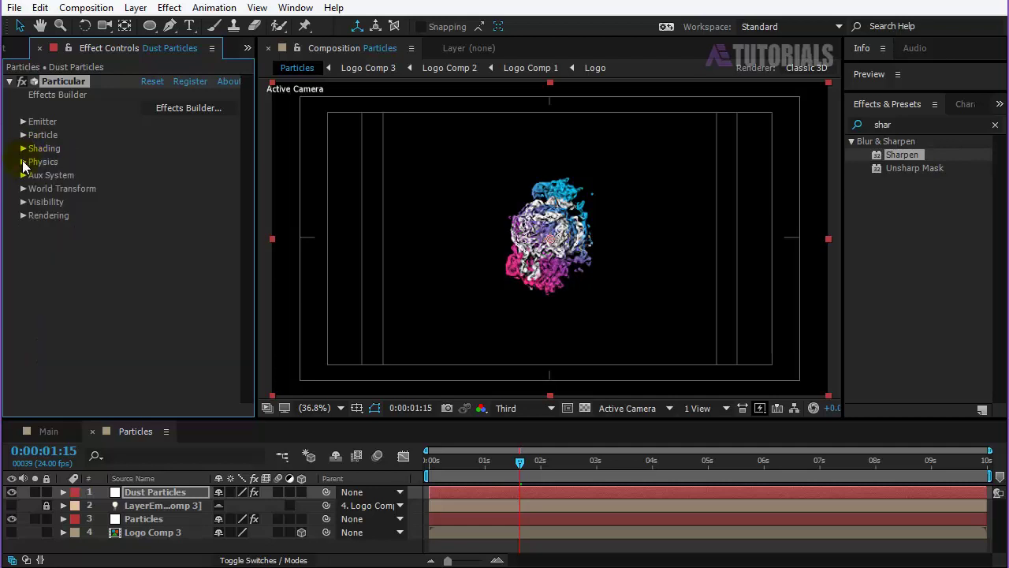
Step: Set Physics > Air > Turbulence Field Affect Position to 1000
click(23, 162)
click(36, 215)
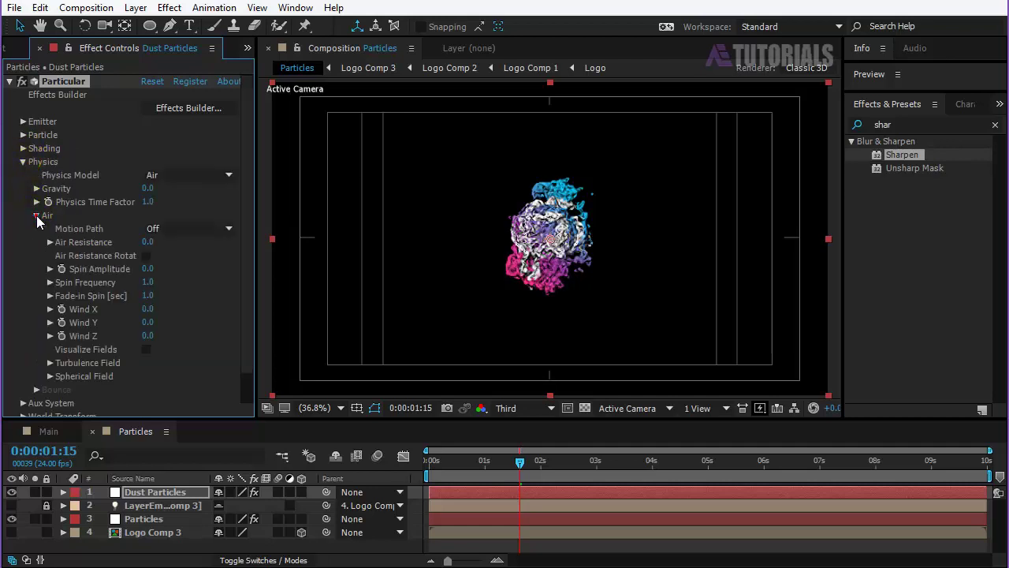
click(51, 363)
click(147, 249)
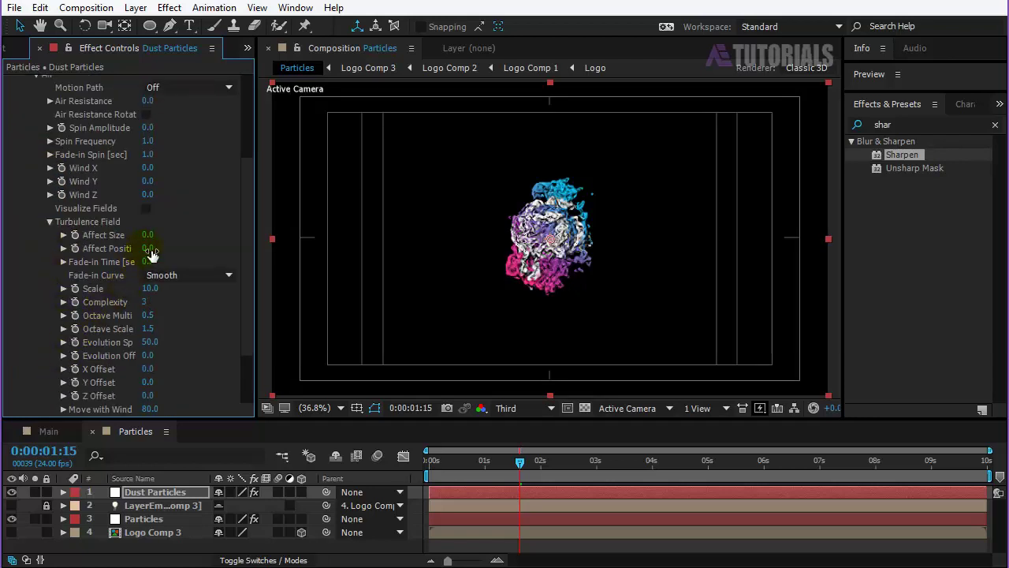
text(1000)
key(Return)
scroll(63, 158, up, 2)
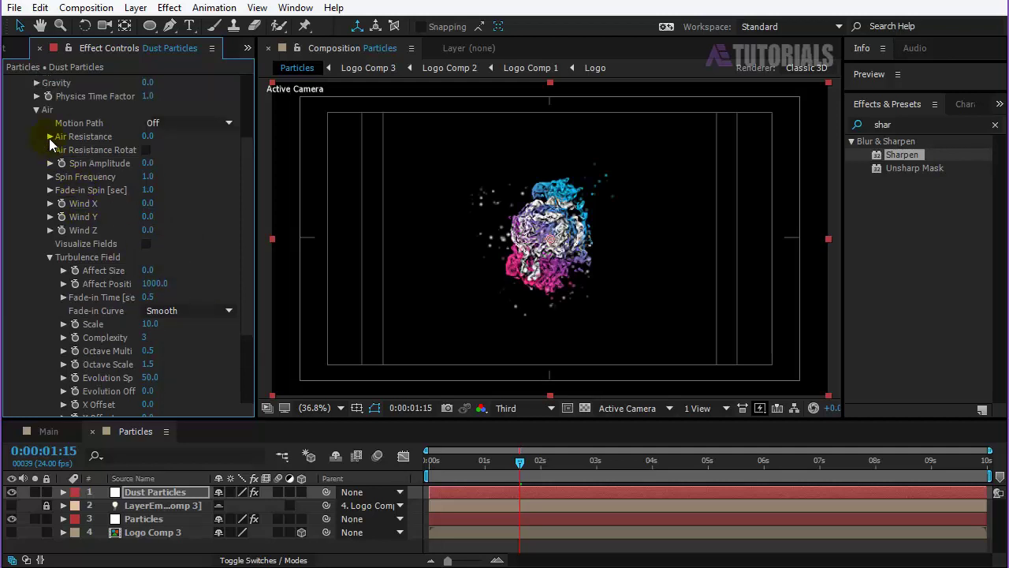
click(37, 105)
click(24, 163)
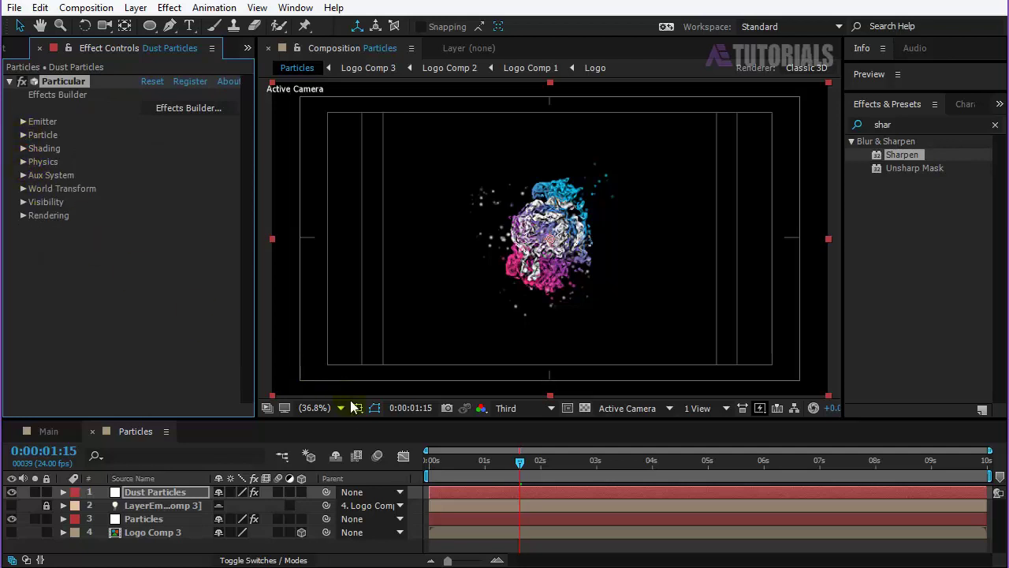
Step: Deselect Dust Particles and create Adjustment Layer 1 at the top of the layer stack
drag(370, 424, 371, 406)
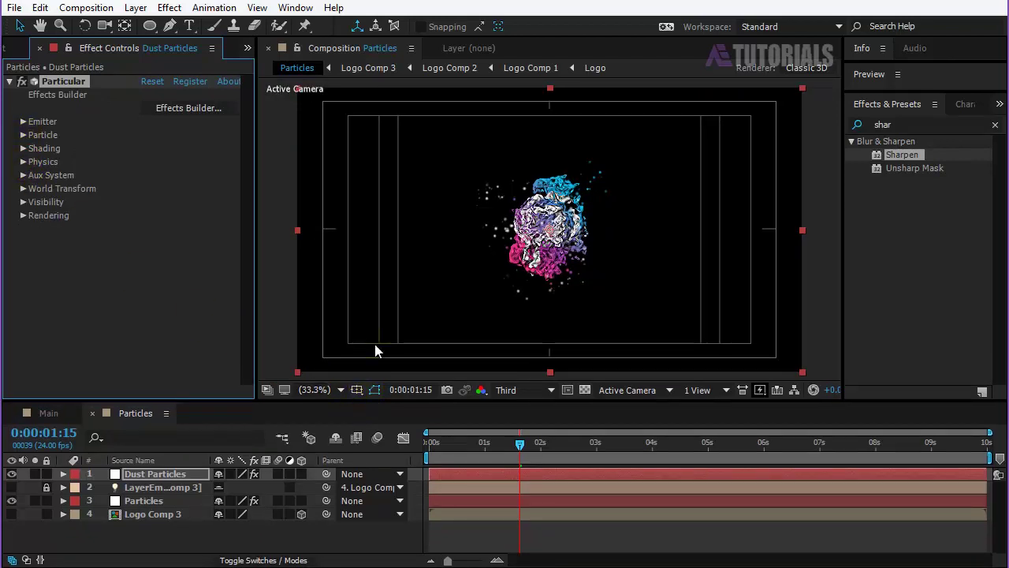
key(period)
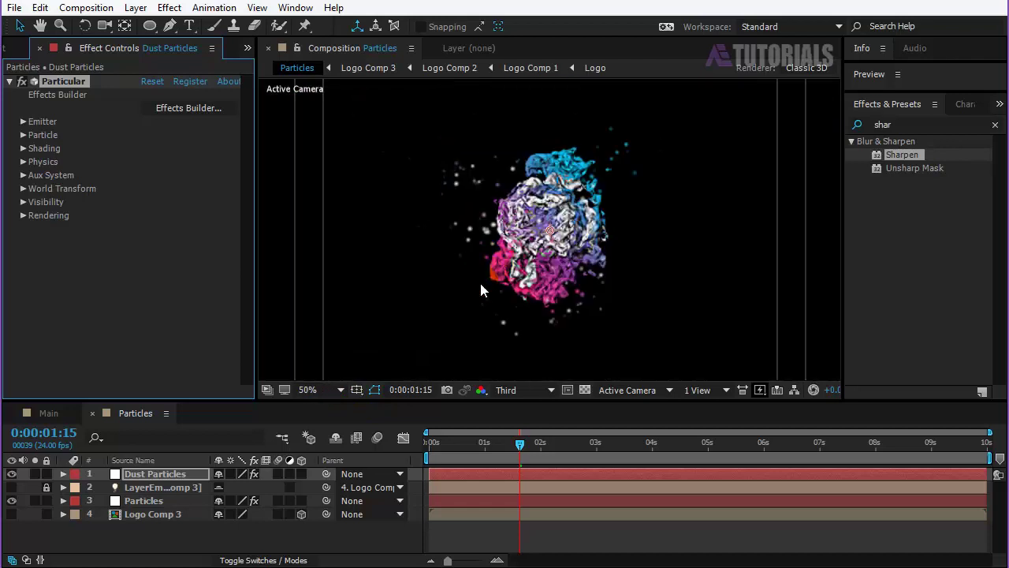
click(184, 537)
click(136, 7)
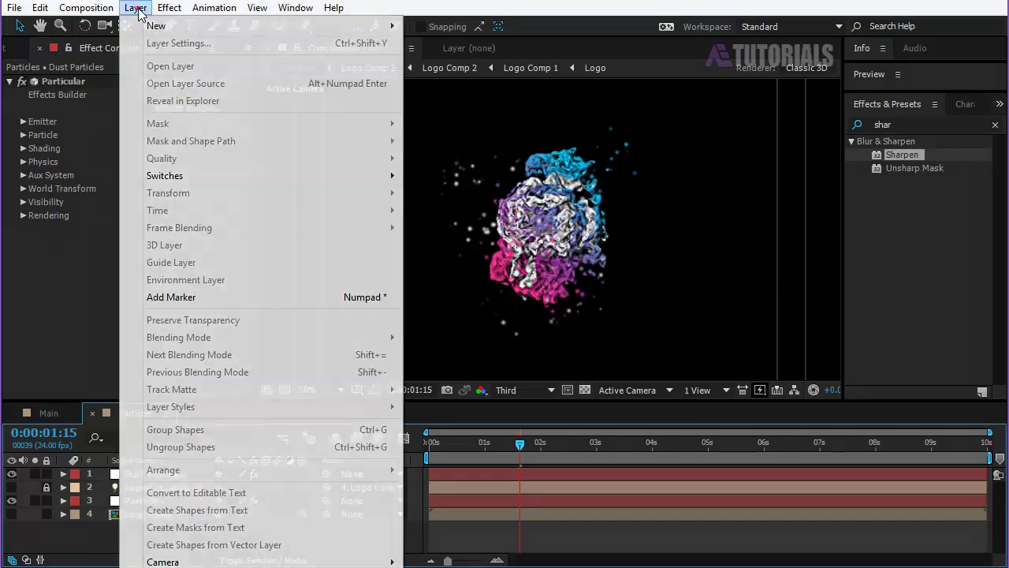
mouse_move(148, 26)
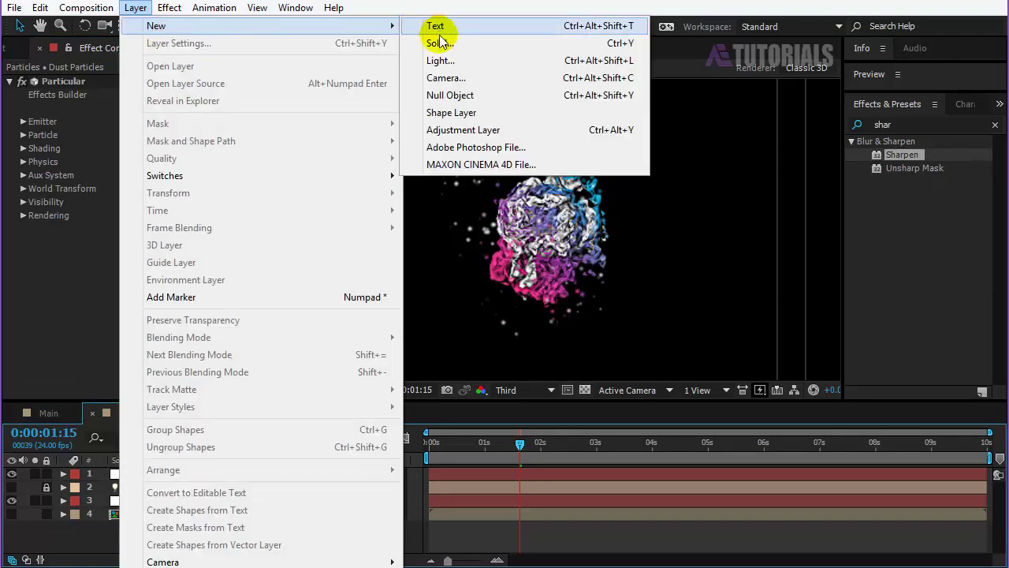
click(449, 132)
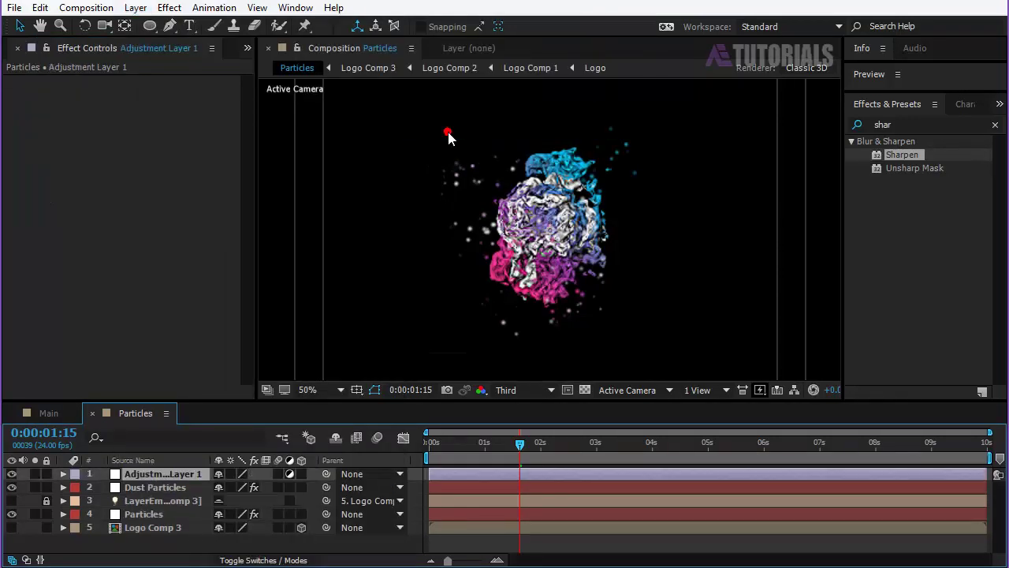
Step: Apply Curves to Adjustment Layer 1 and bend the RGB curve into an S-shape
click(169, 8)
mouse_move(198, 169)
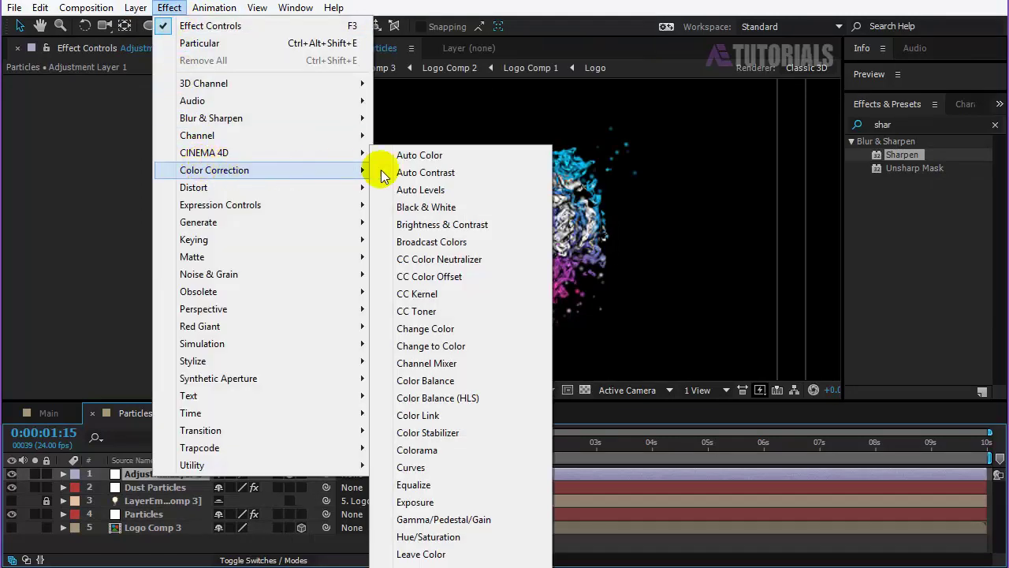
click(449, 467)
click(186, 204)
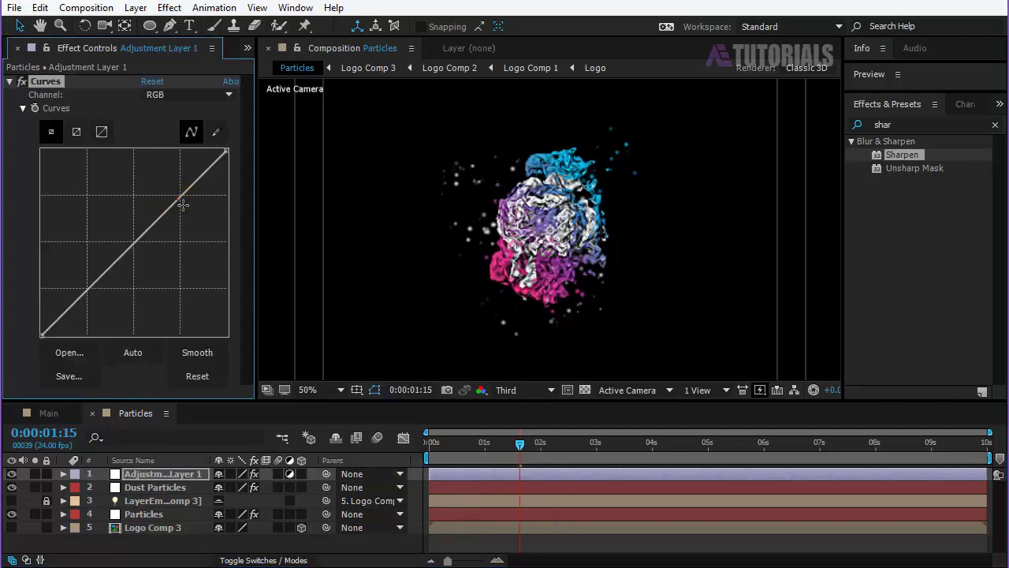
drag(183, 205, 168, 190)
click(110, 281)
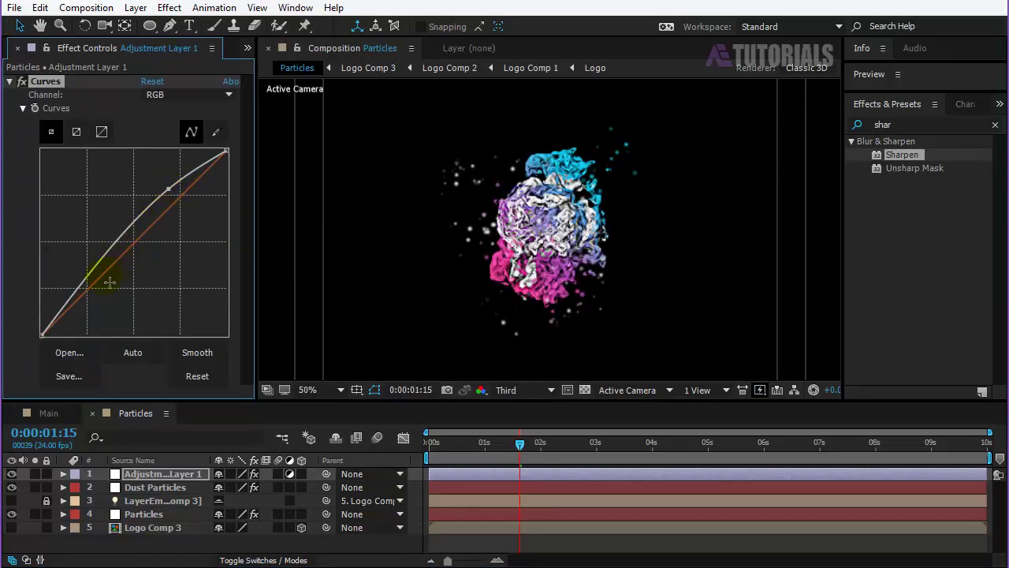
drag(109, 282, 104, 289)
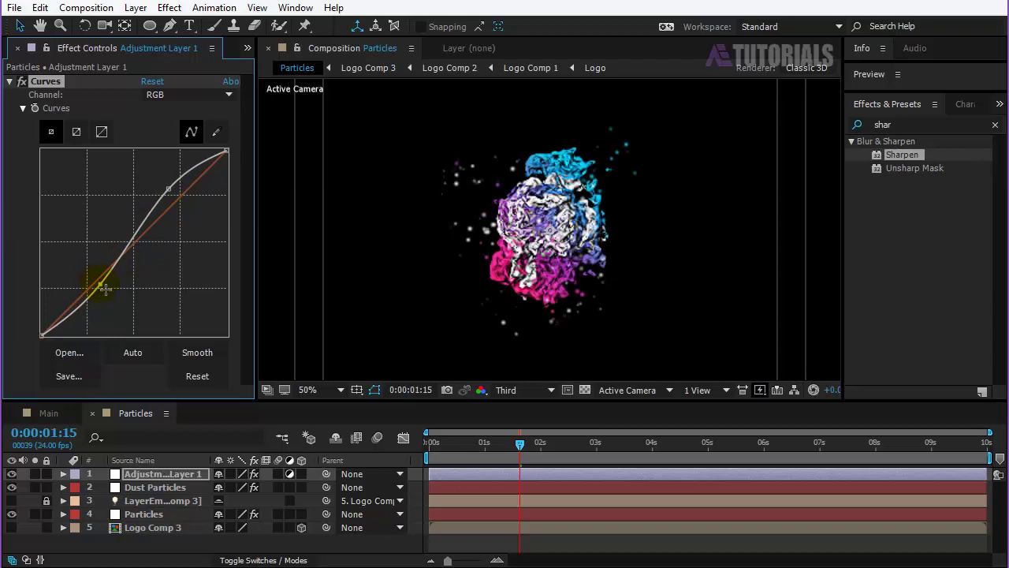
Step: Compare with Curves toggled off, lift the highlights further, then collapse Curves
click(22, 81)
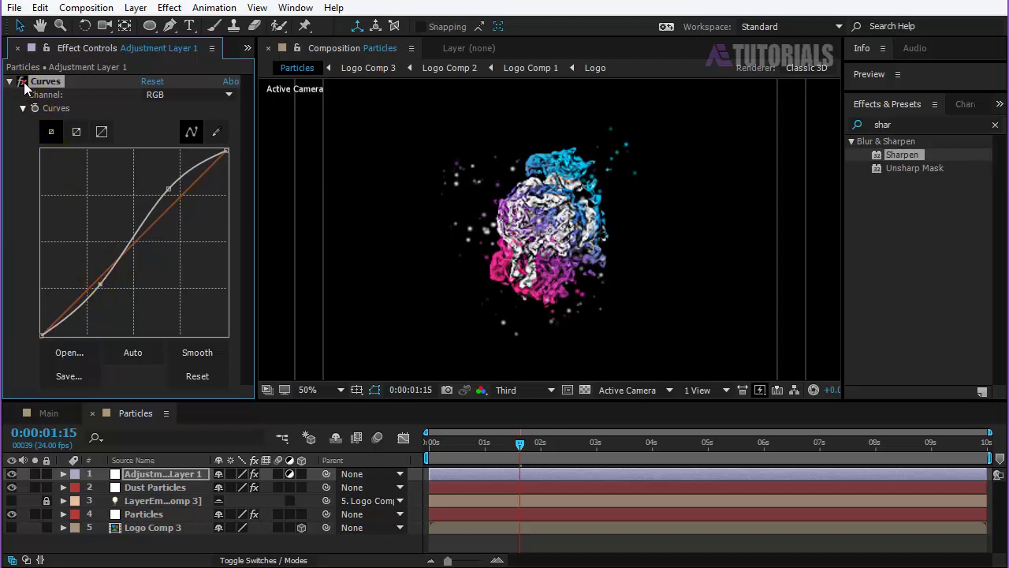
click(22, 81)
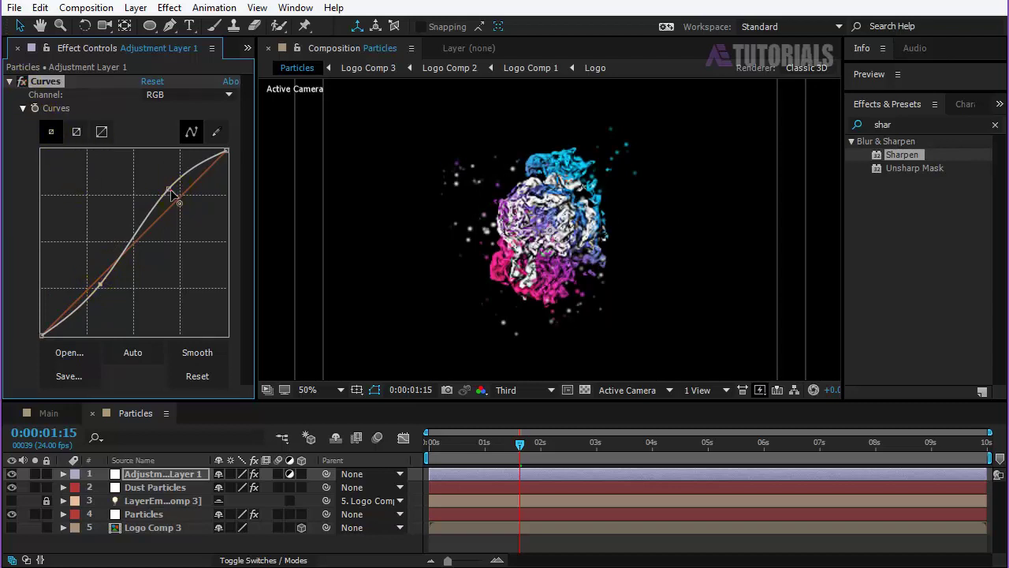
drag(170, 190, 162, 187)
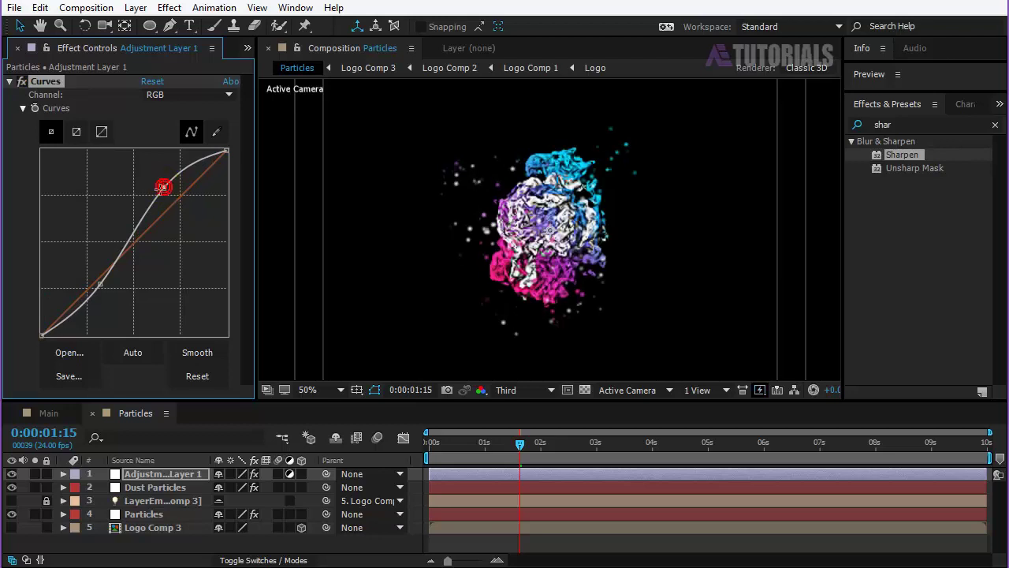
click(22, 82)
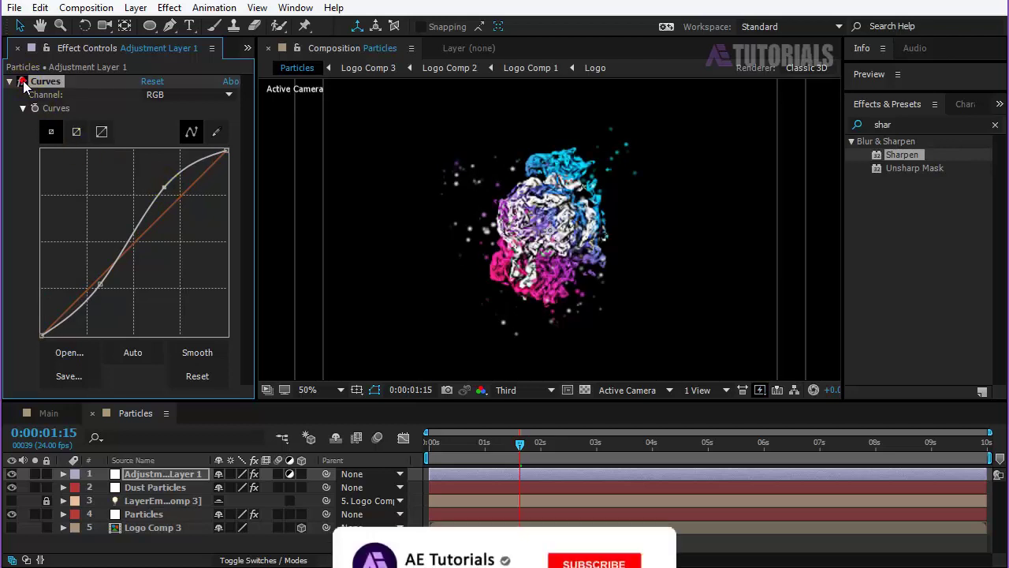
click(10, 82)
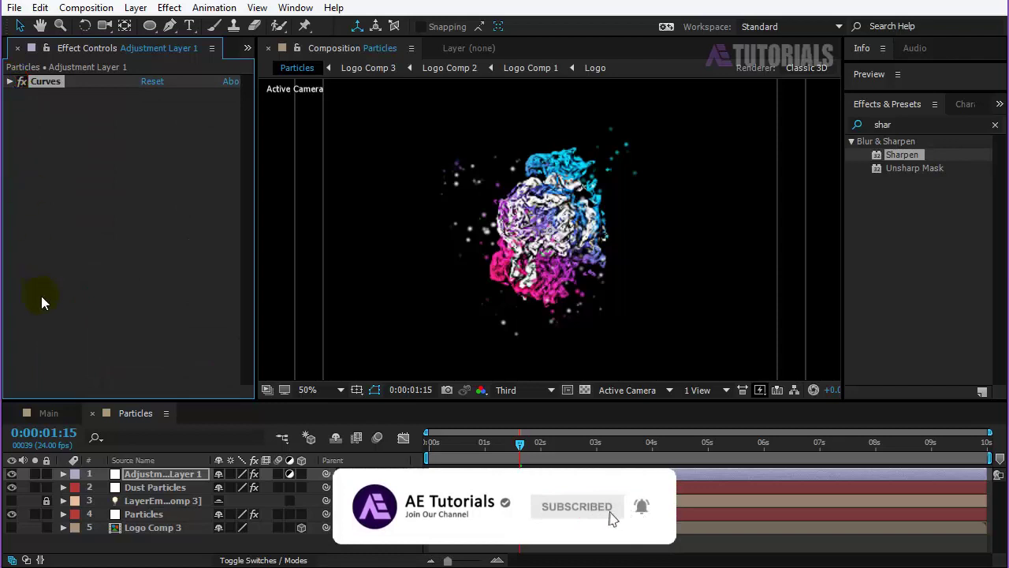
Step: In the Main composition, create a white solid layer named BG
click(51, 413)
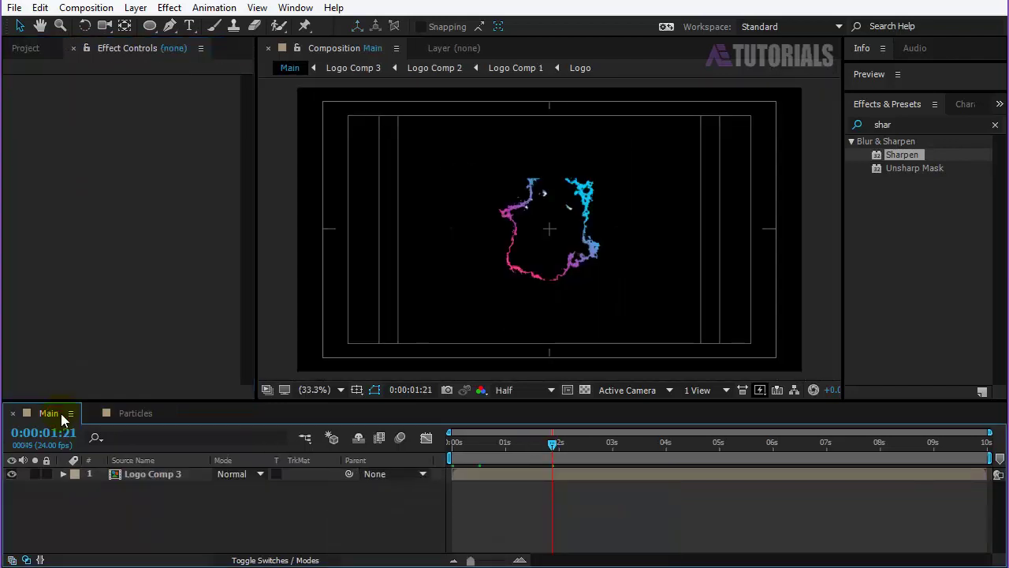
click(316, 389)
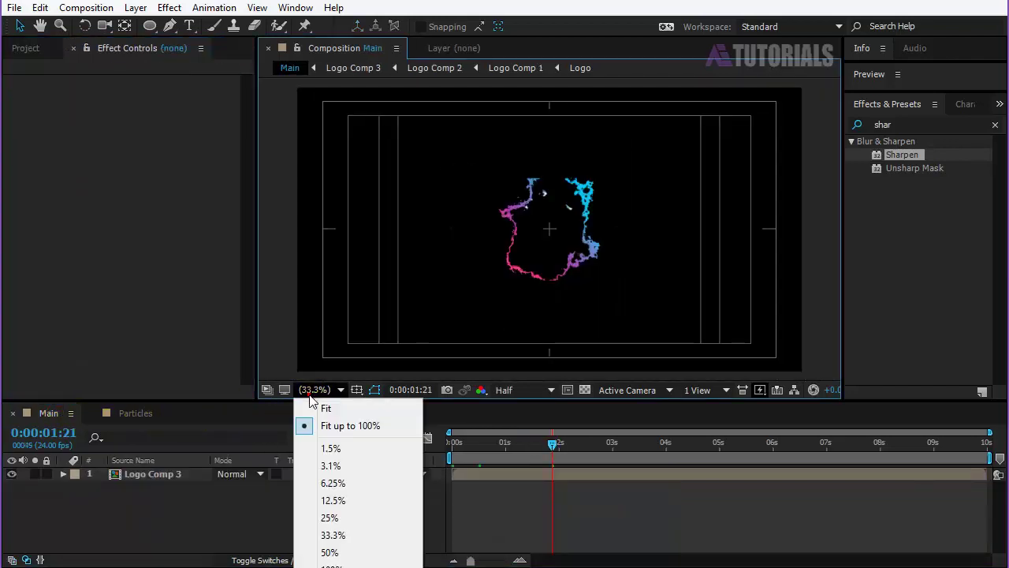
click(339, 549)
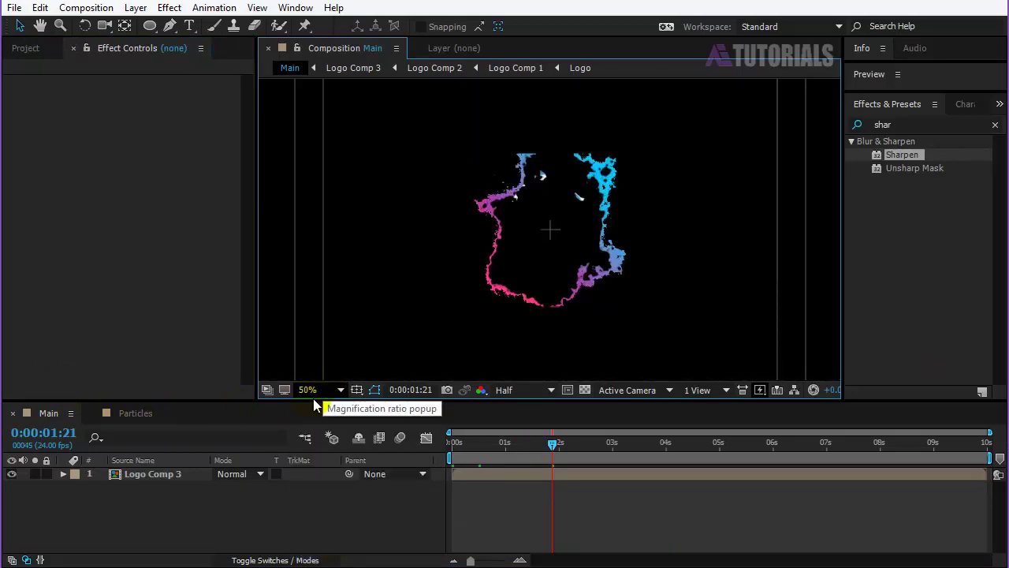
click(227, 494)
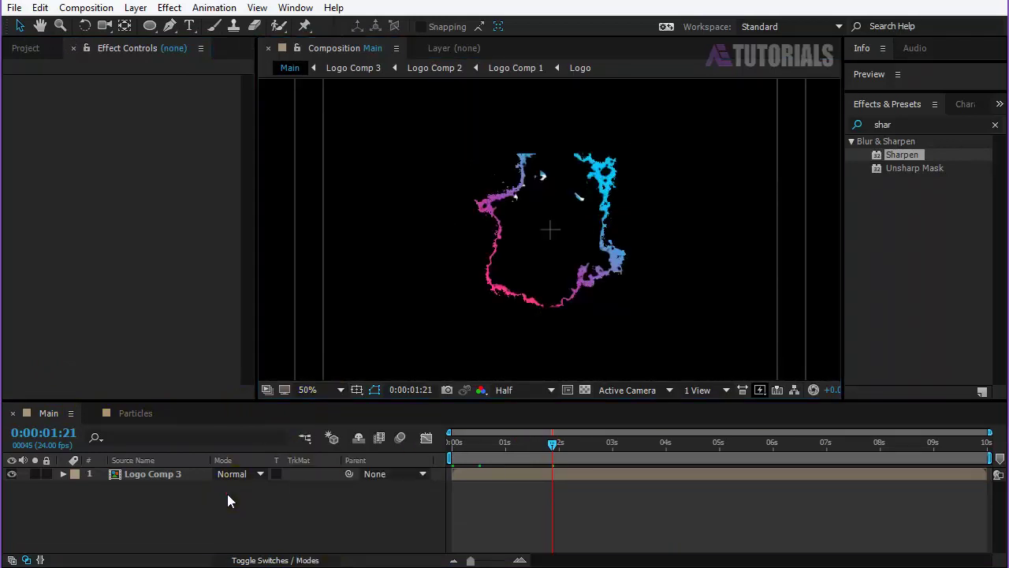
click(135, 8)
mouse_move(237, 26)
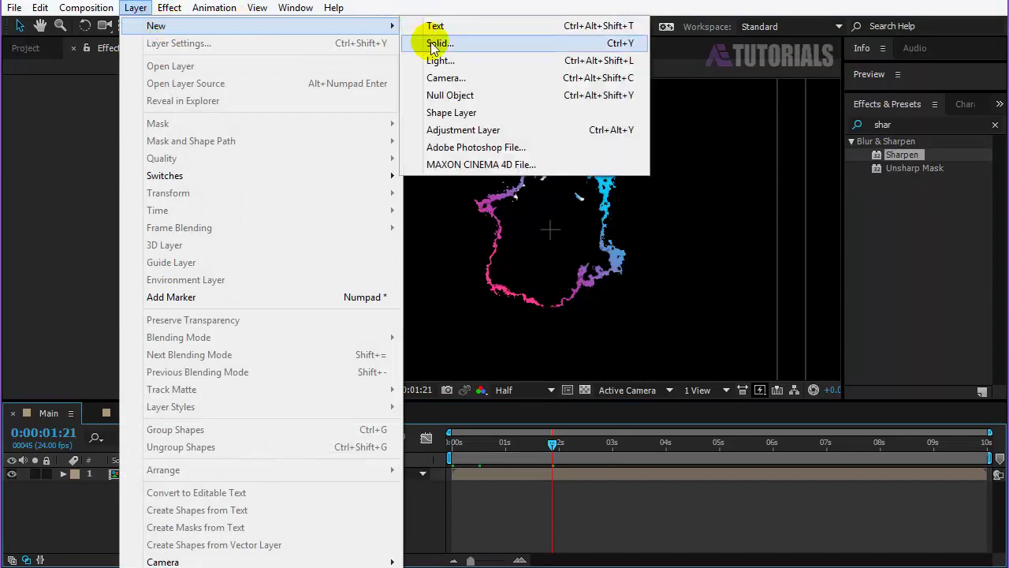
click(432, 44)
text(BG)
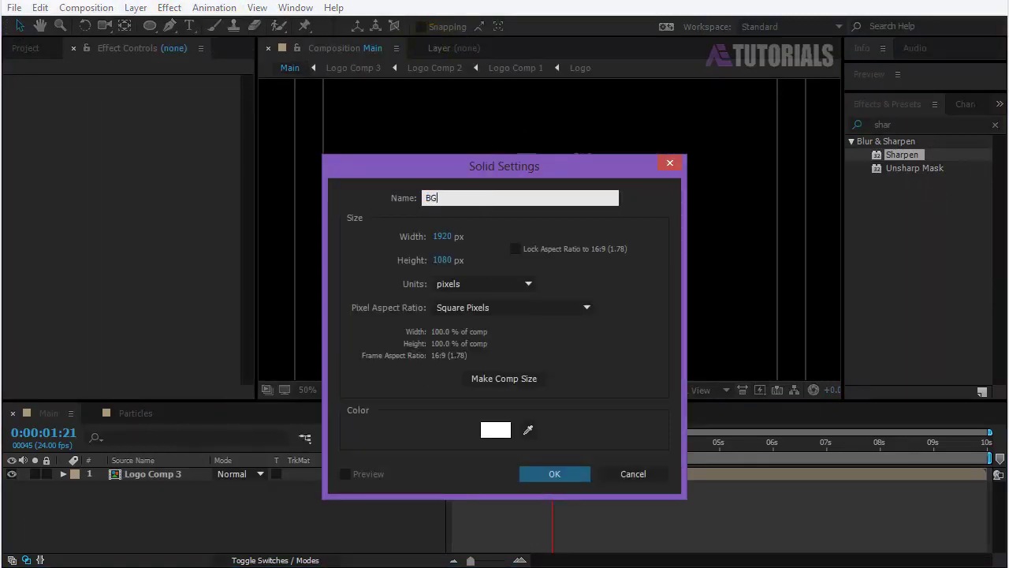
click(556, 465)
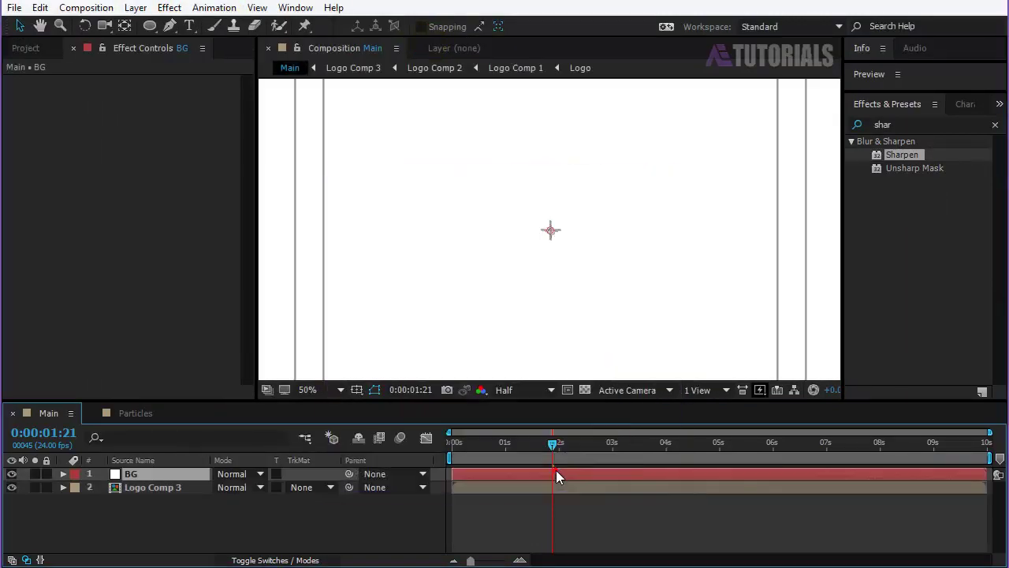
Step: Apply Gradient Ramp to BG and set its Ramp Shape to Radial Ramp
click(871, 126)
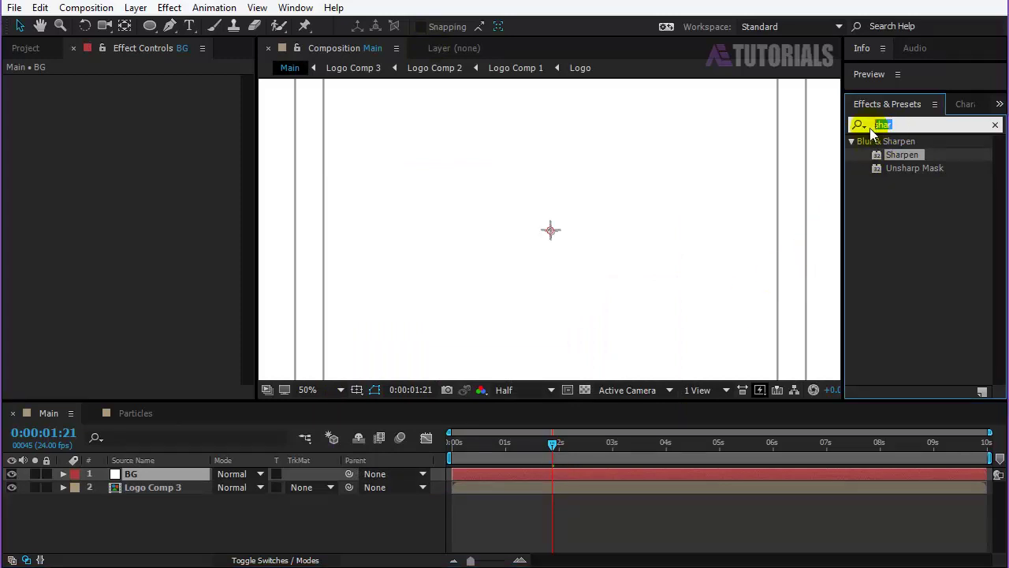
text(ramp)
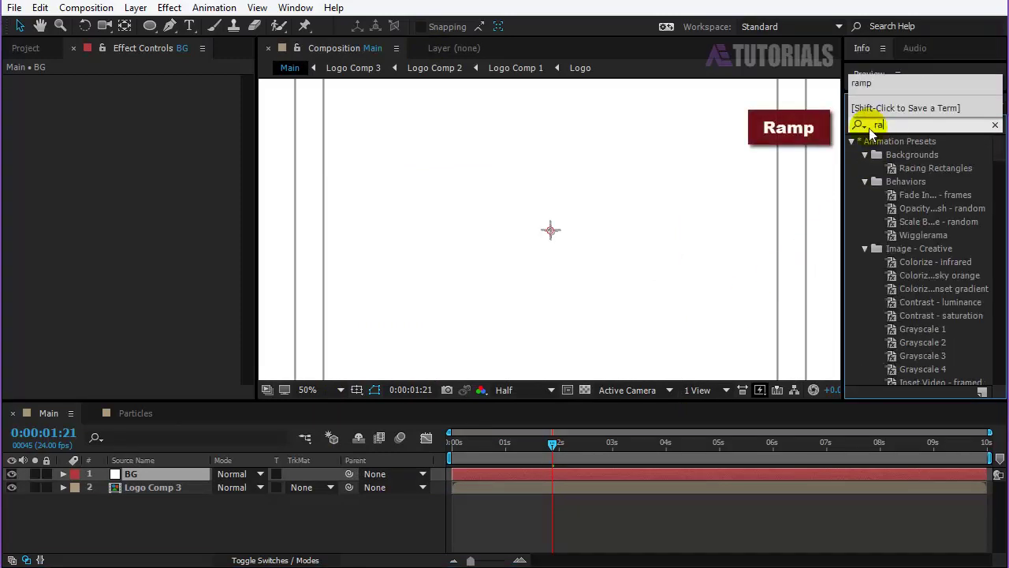
drag(936, 155, 647, 175)
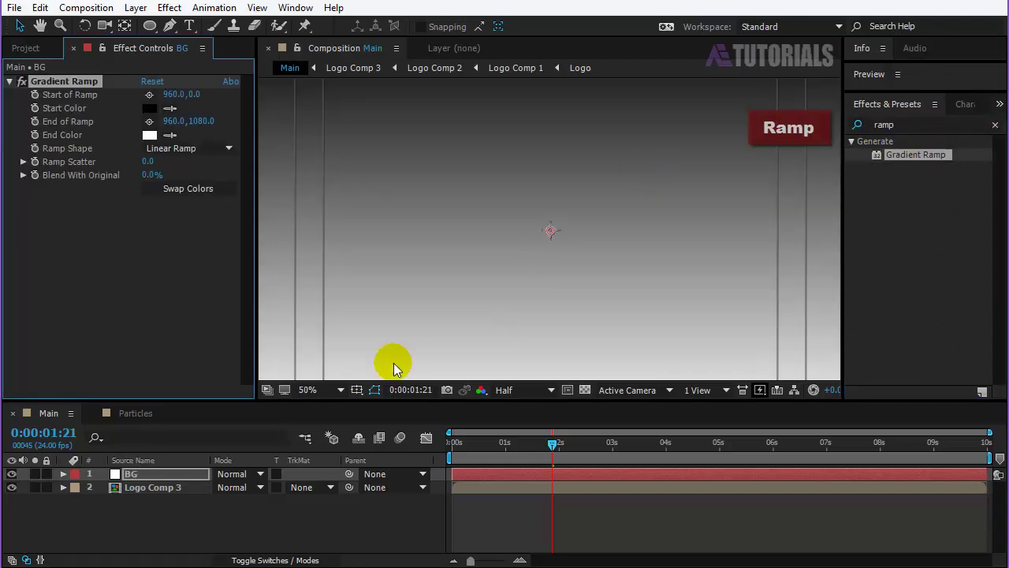
click(335, 390)
click(330, 406)
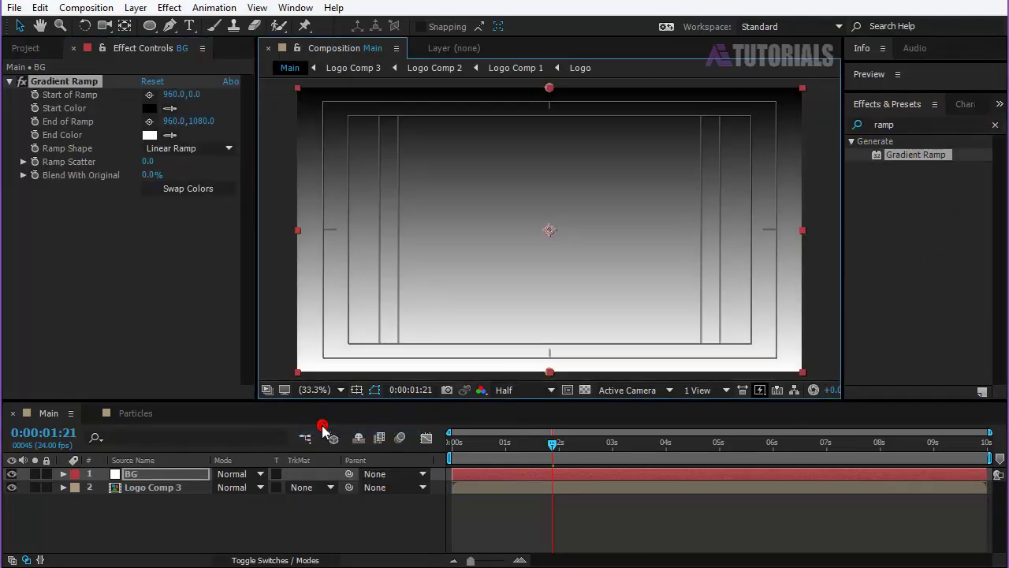
click(228, 148)
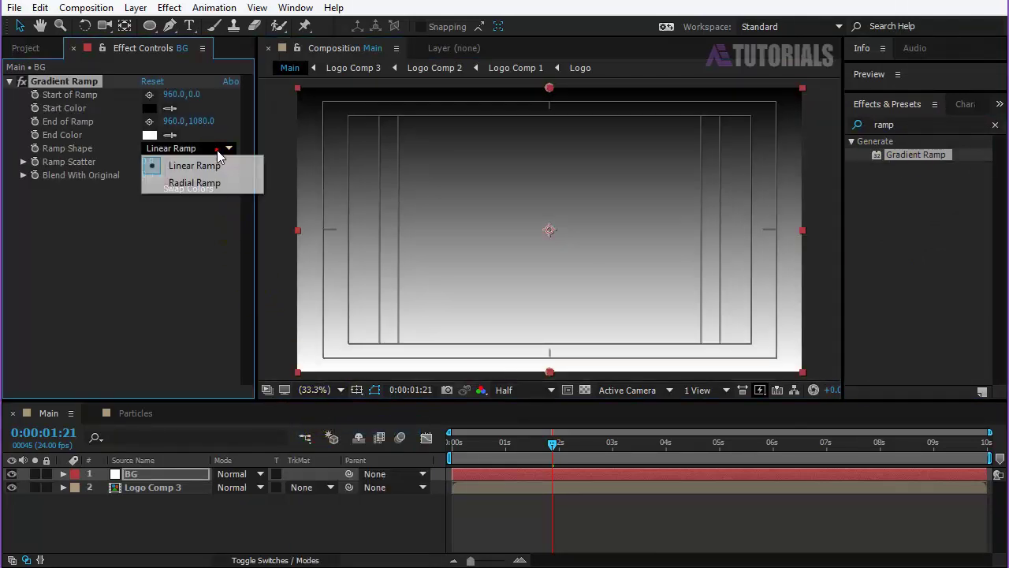
click(207, 186)
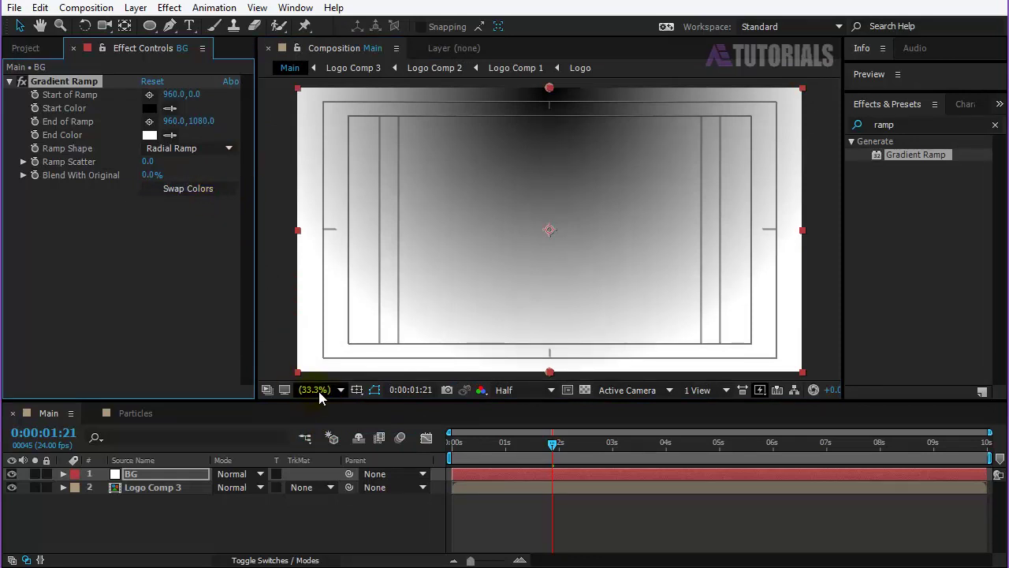
click(357, 389)
click(411, 408)
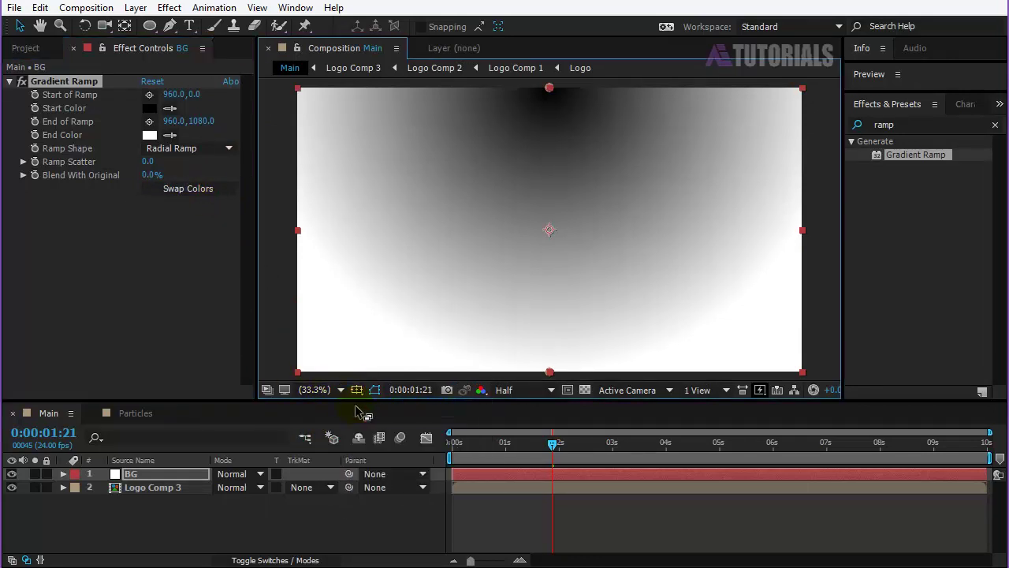
Step: Make the ramp white to light grey and move BG below Logo Comp 3
click(150, 135)
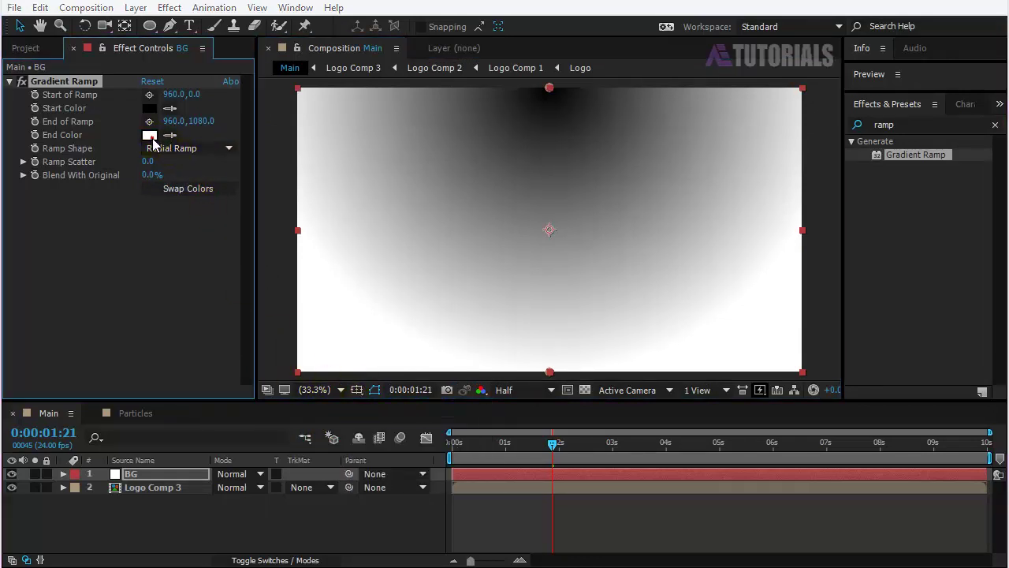
drag(262, 418, 268, 451)
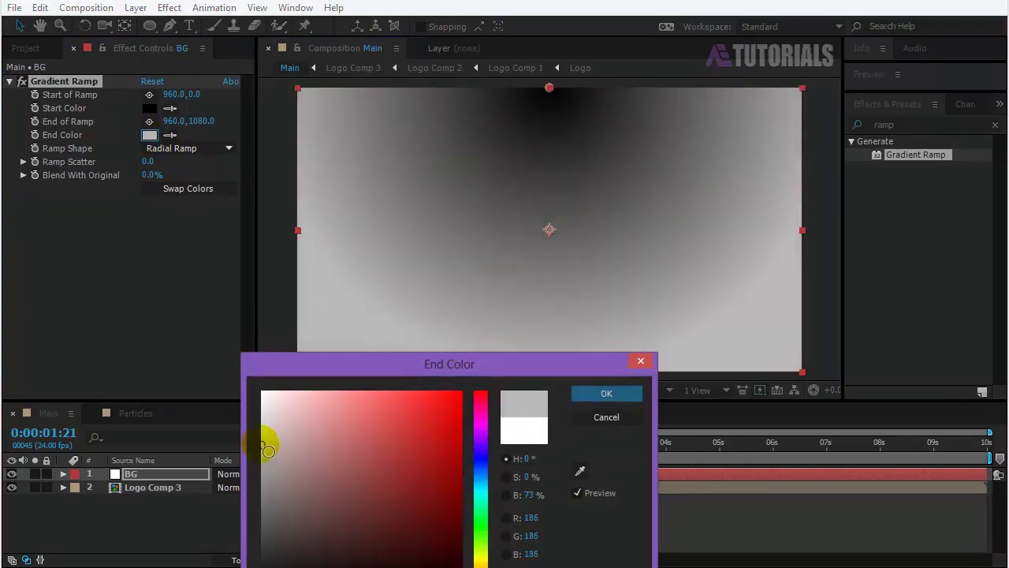
click(606, 392)
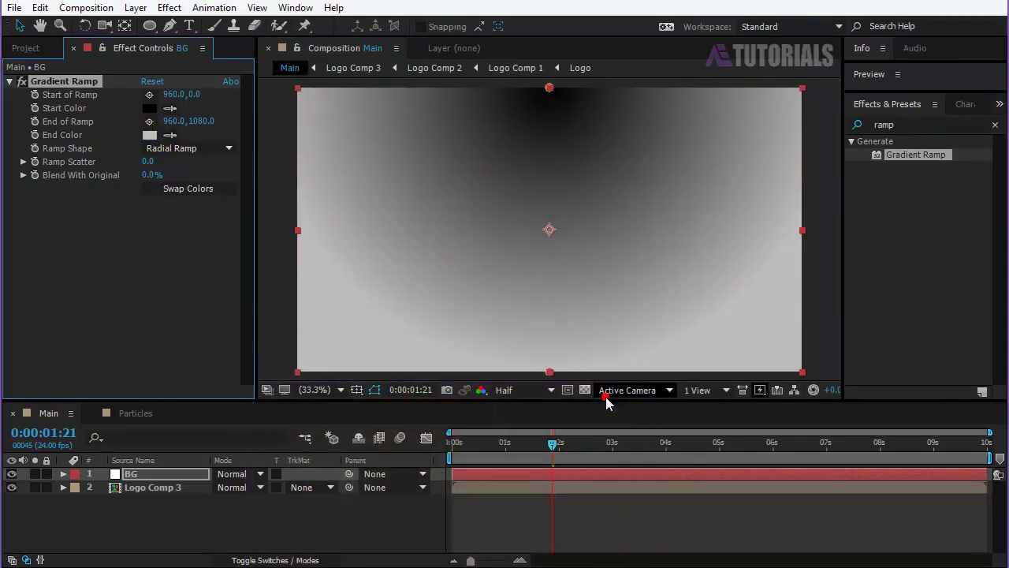
click(149, 109)
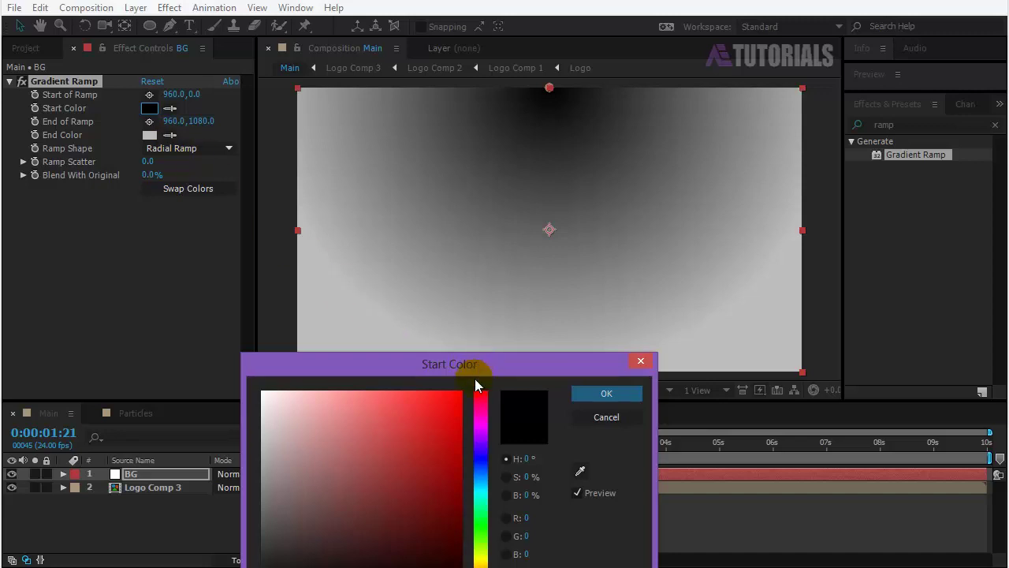
drag(349, 394, 259, 393)
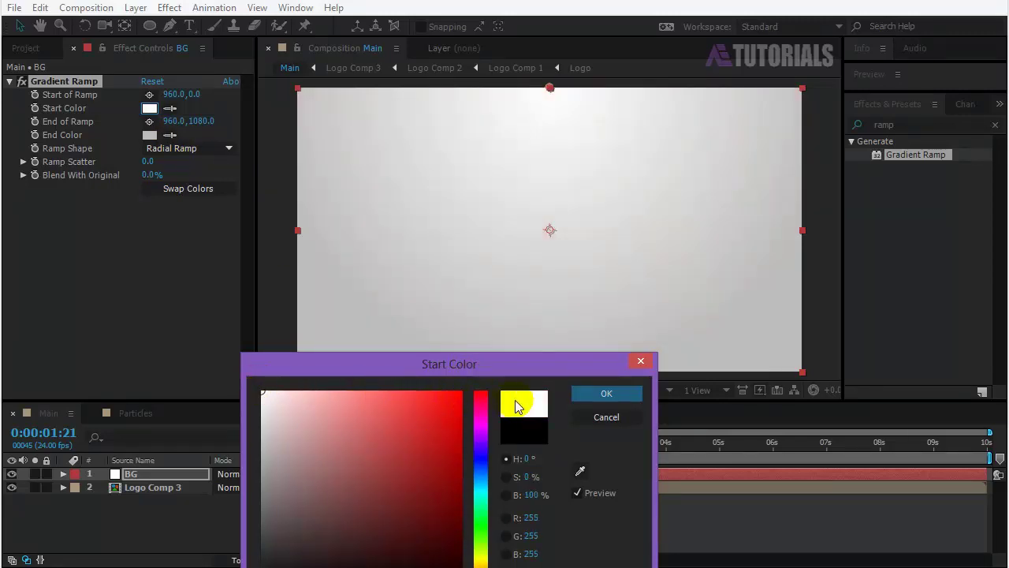
click(584, 394)
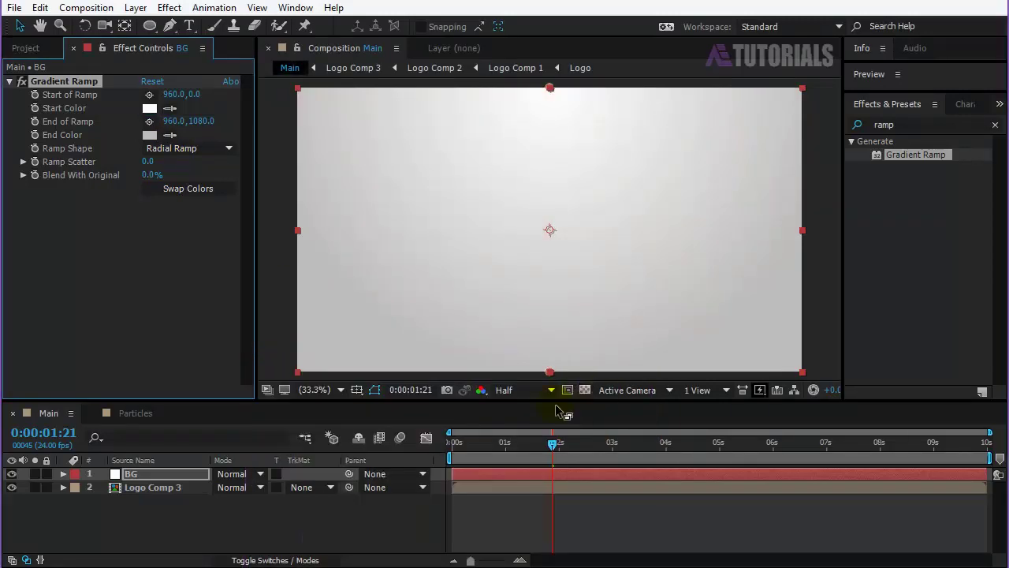
drag(139, 479, 142, 533)
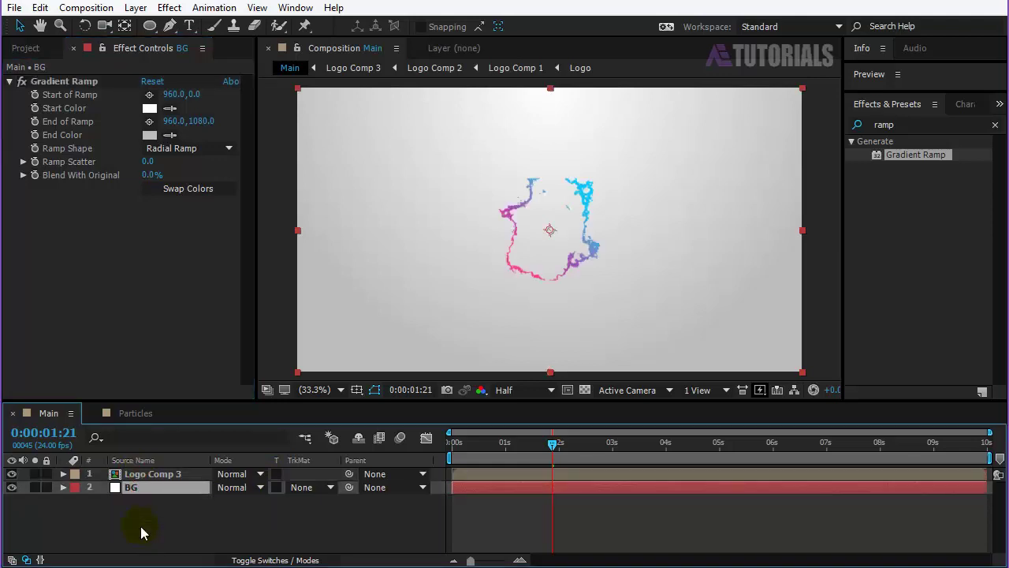
Step: Hide Logo Comp 3 and add Logo Comp 1 and Particles from the Project panel into Main
click(11, 474)
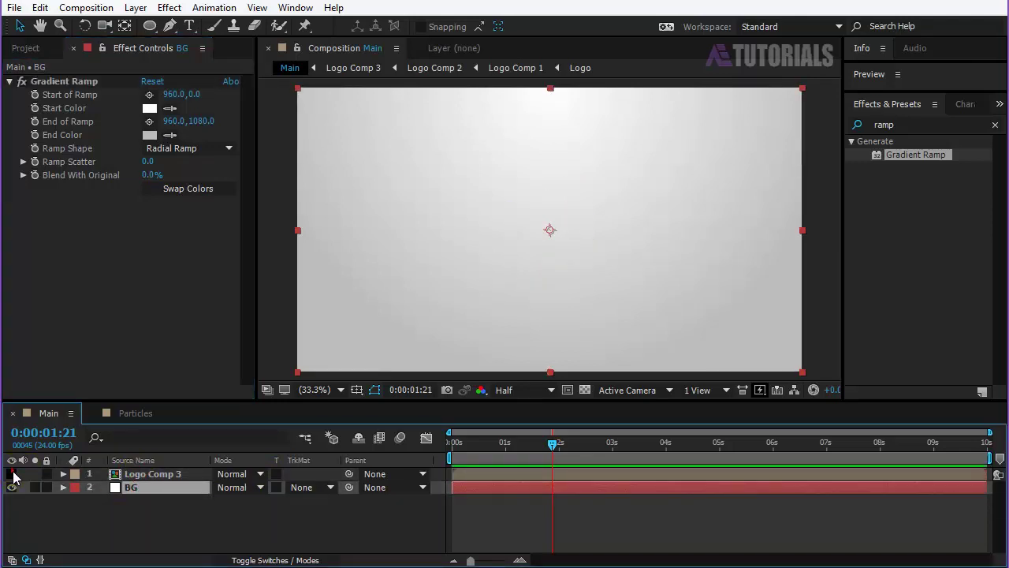
click(25, 48)
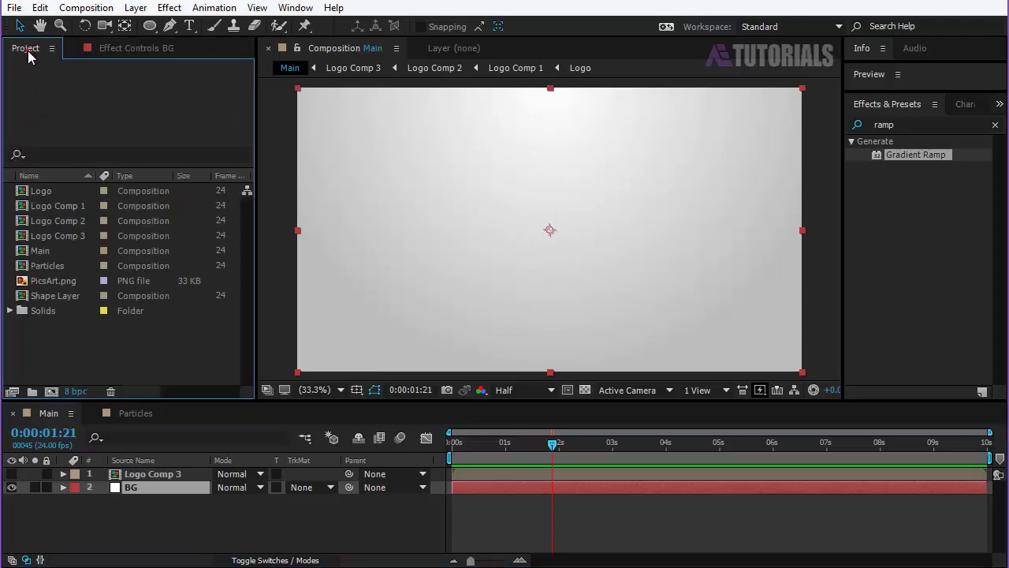
click(52, 206)
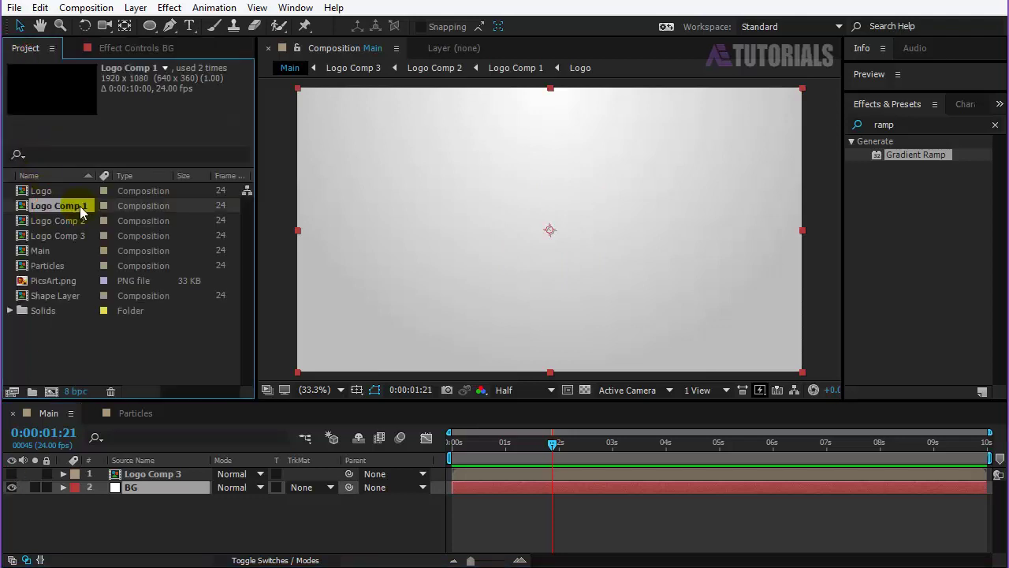
drag(77, 206, 146, 475)
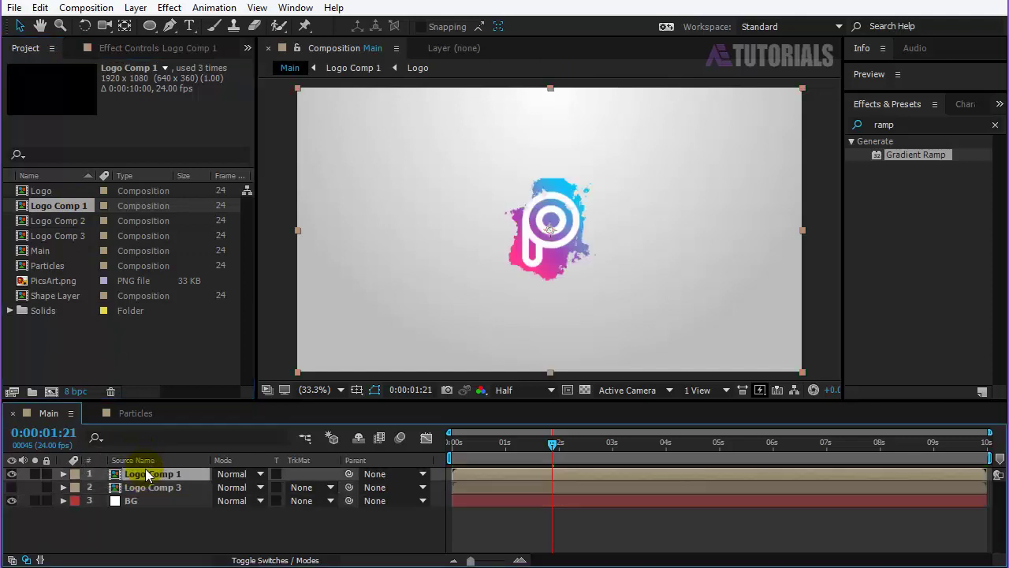
click(49, 267)
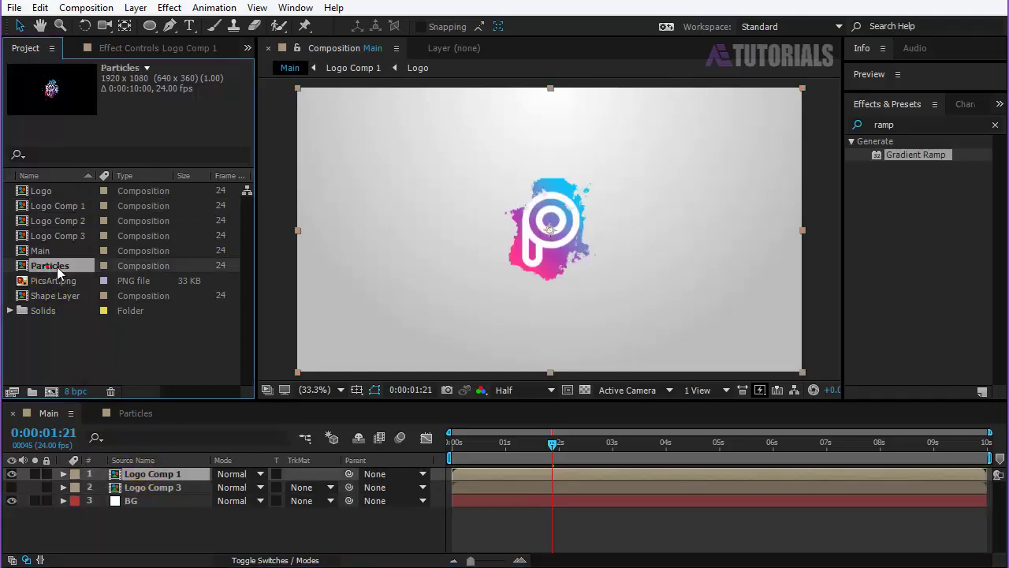
drag(63, 270, 128, 477)
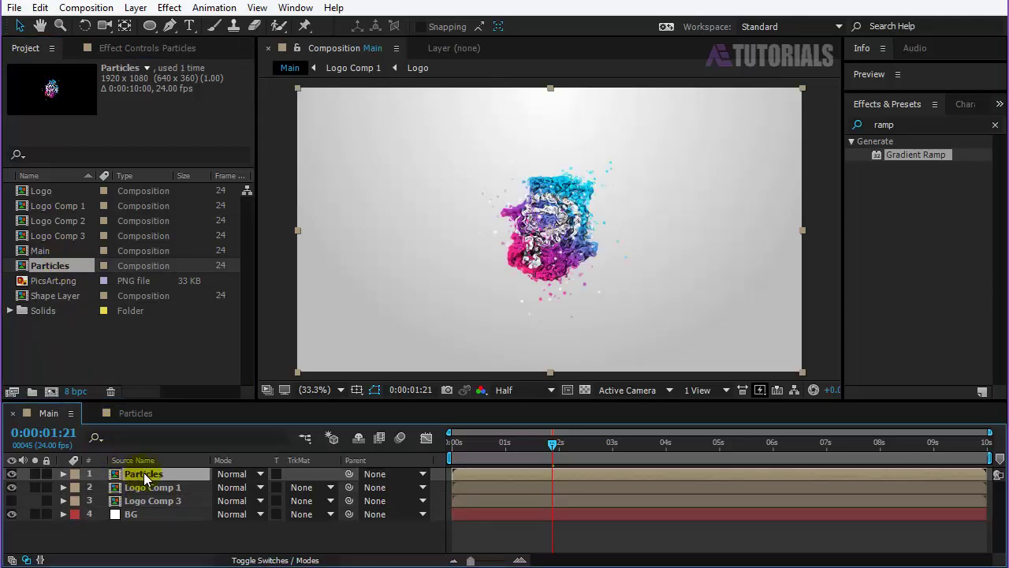
Step: Pre-compose Particles and Logo Comp 1 into a new composition named Final
ctrl+click(137, 485)
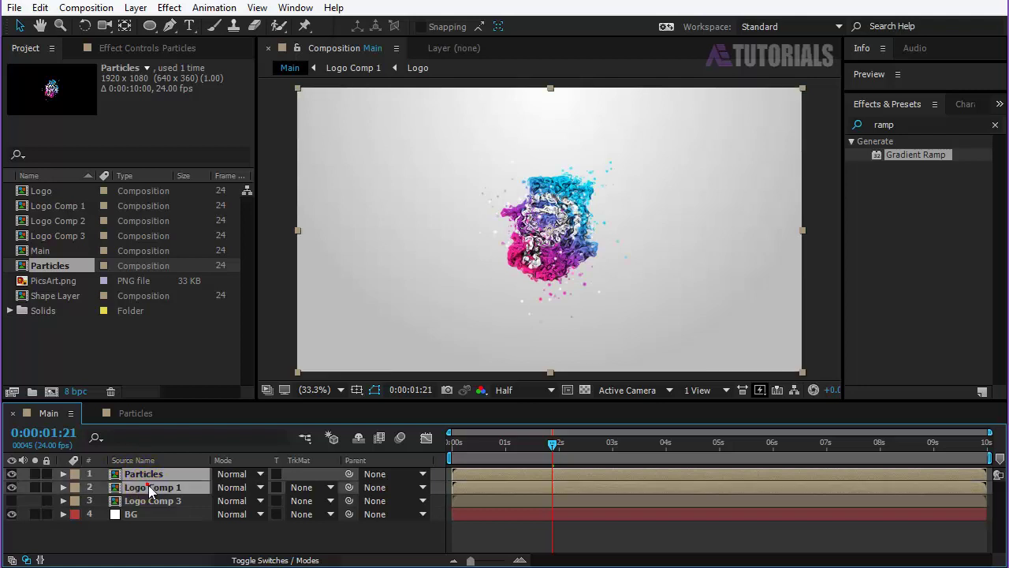
right_click(170, 489)
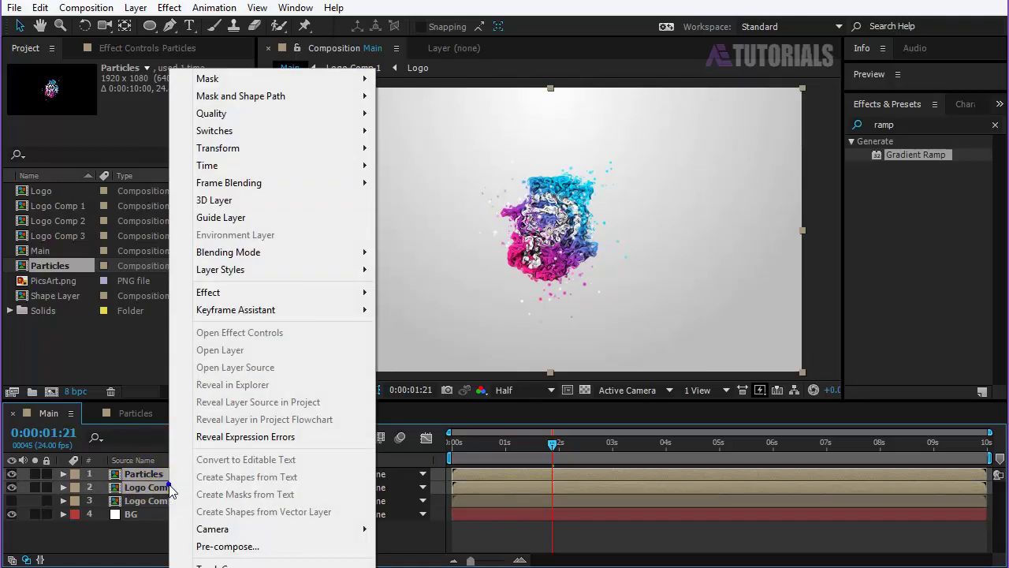
click(207, 544)
text(Final)
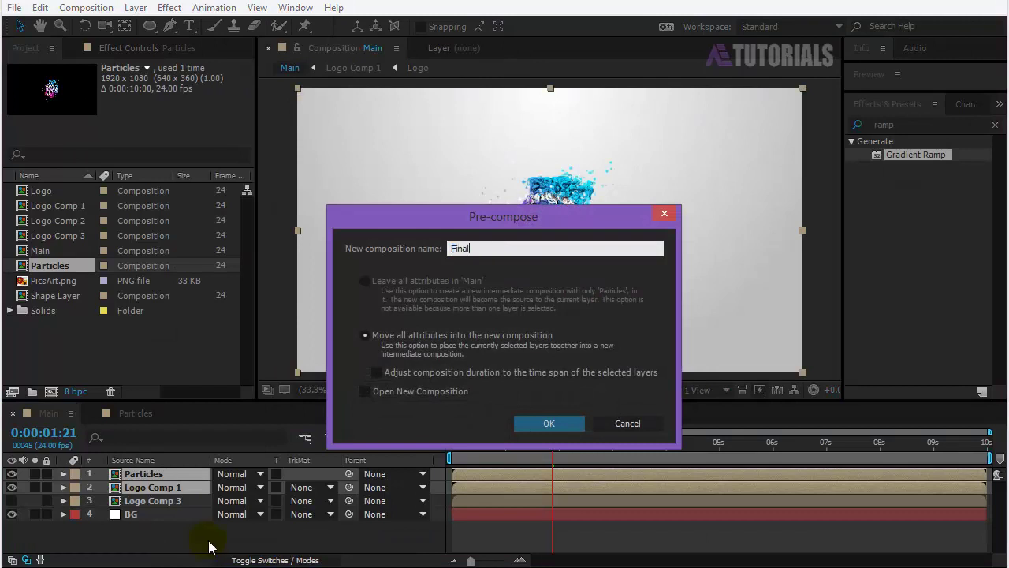
click(544, 424)
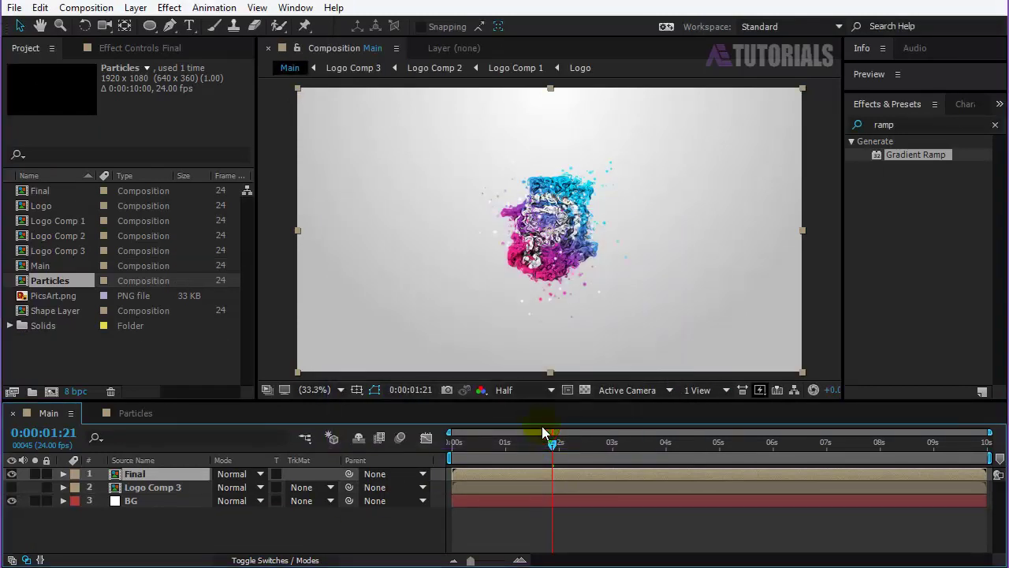
Step: Keyframe Final's Scale at 100% on the first frame and about 80% near the end
key(s)
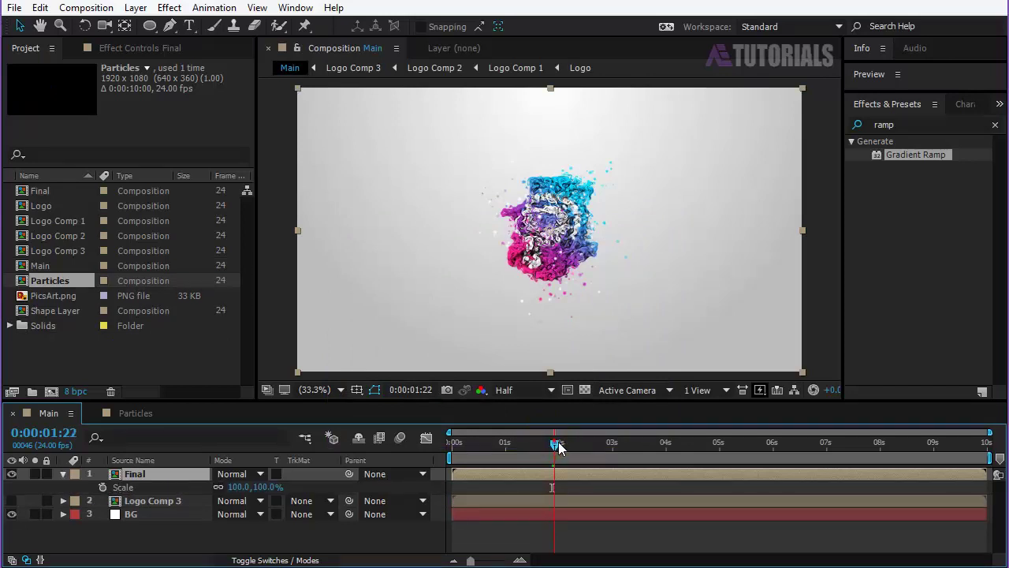
mouse_move(553, 443)
mouse_down()
mouse_move(594, 447)
mouse_move(451, 454)
mouse_up()
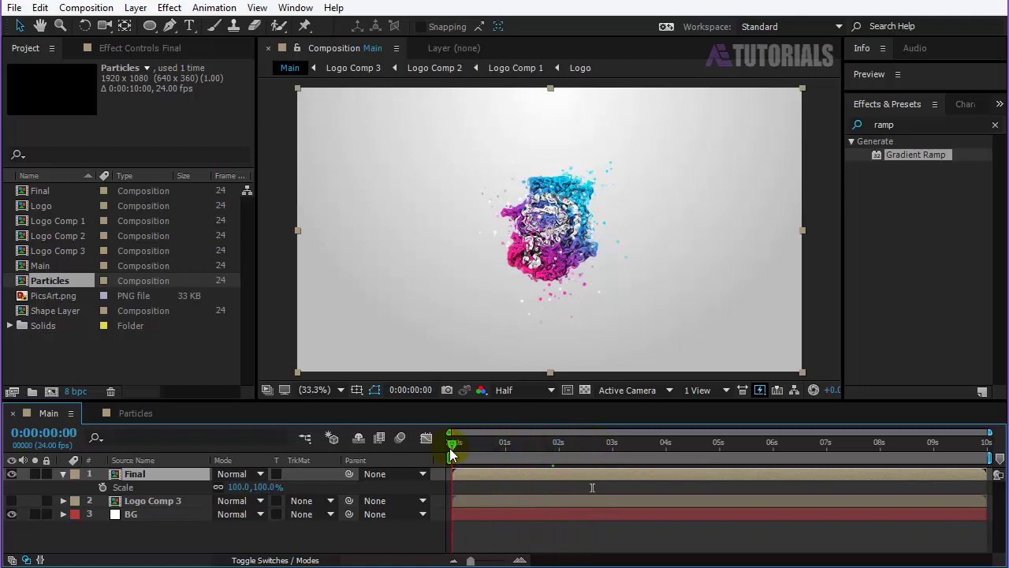
click(104, 489)
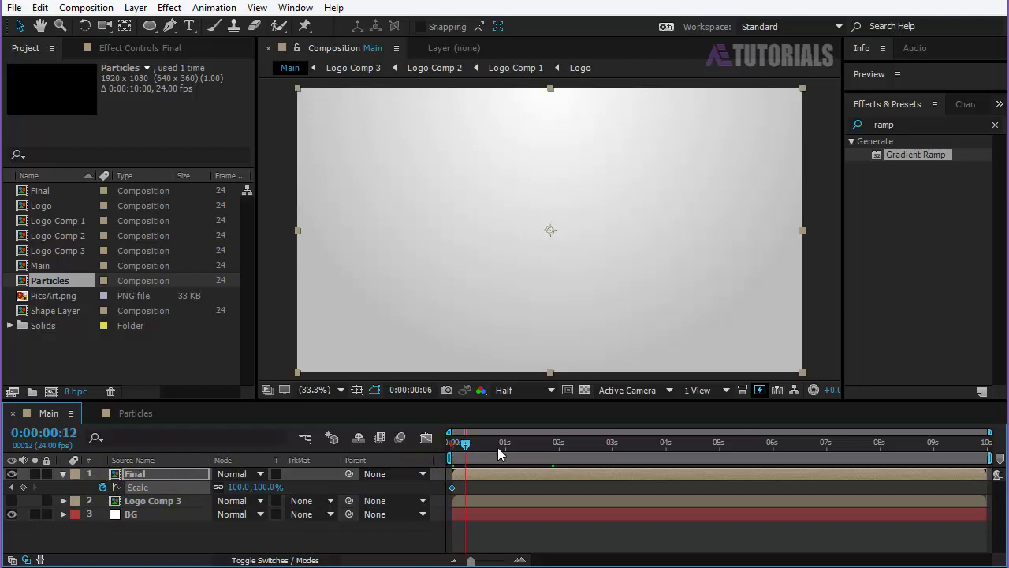
mouse_move(456, 447)
mouse_down()
mouse_move(871, 460)
mouse_move(984, 446)
mouse_up()
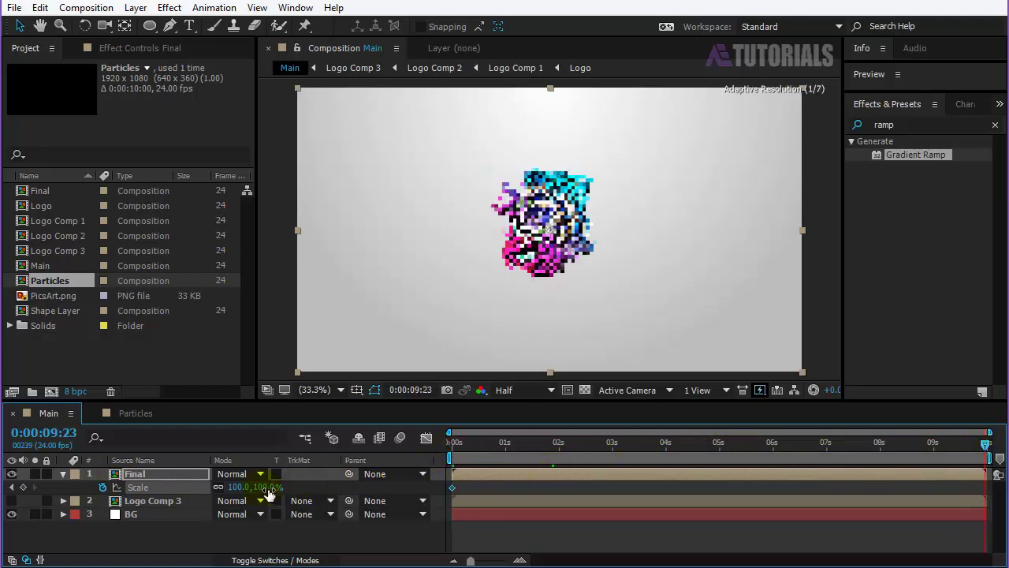
drag(268, 489, 254, 488)
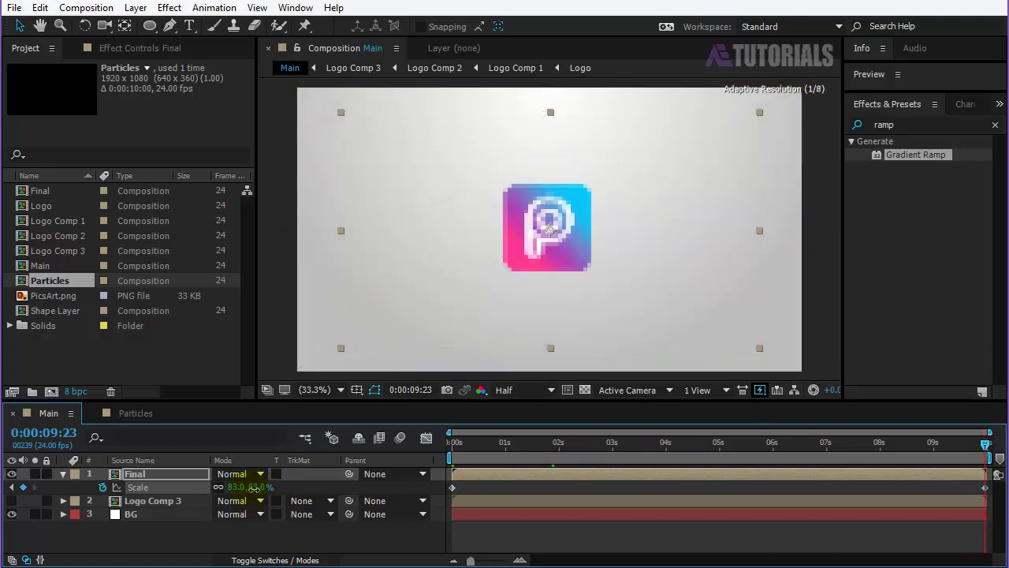
drag(253, 488, 250, 488)
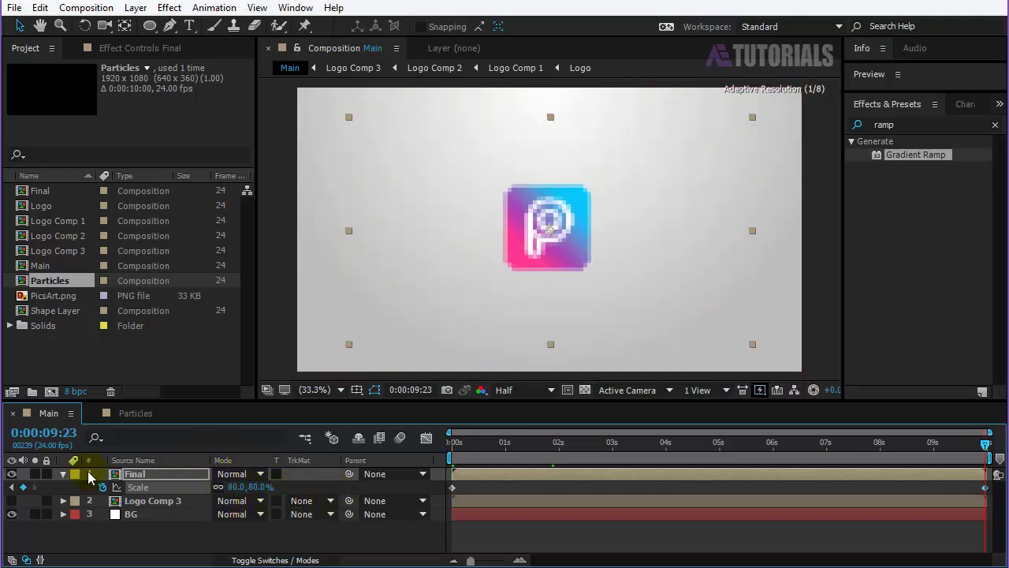
click(63, 474)
drag(509, 443, 450, 444)
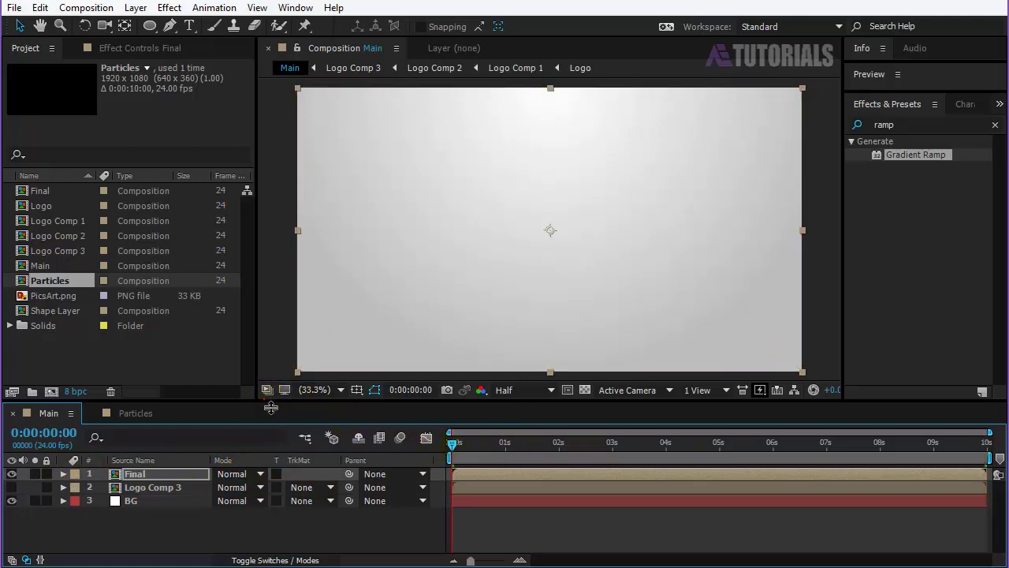
Step: Enlarge the Composition viewer and play back the Main comp from the Preview panel
drag(270, 407, 270, 440)
drag(247, 393, 226, 399)
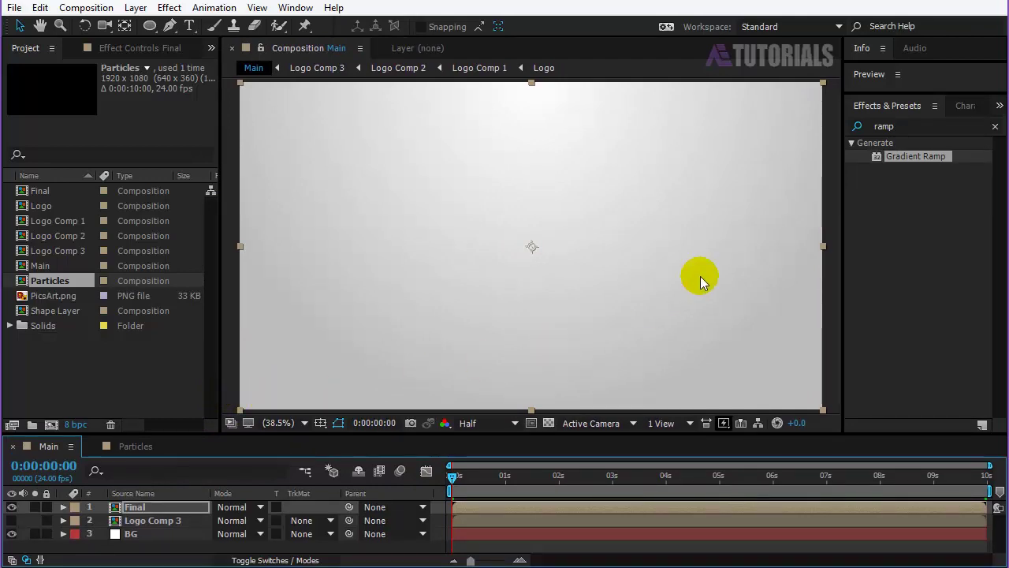
drag(915, 110, 913, 239)
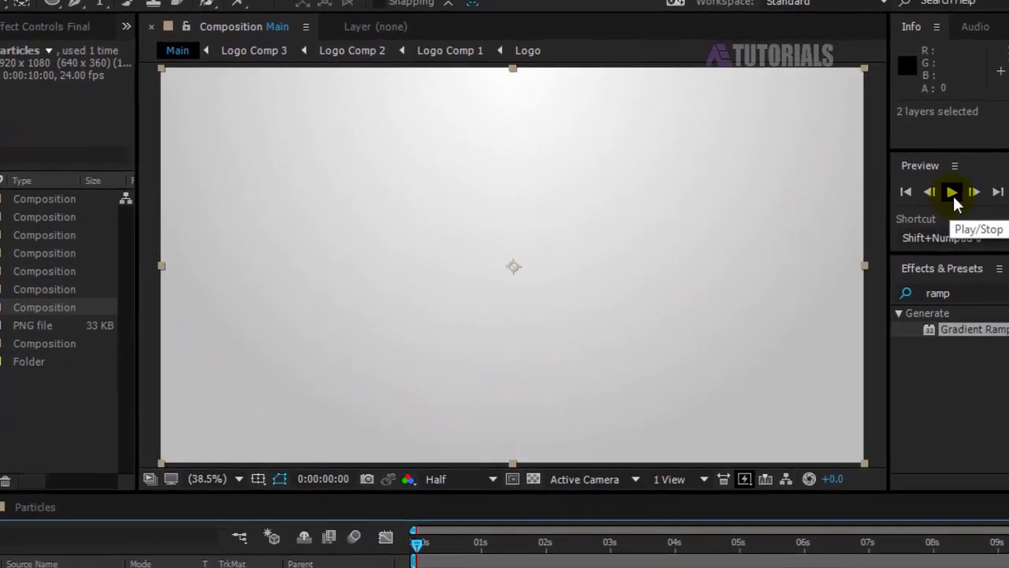
click(897, 187)
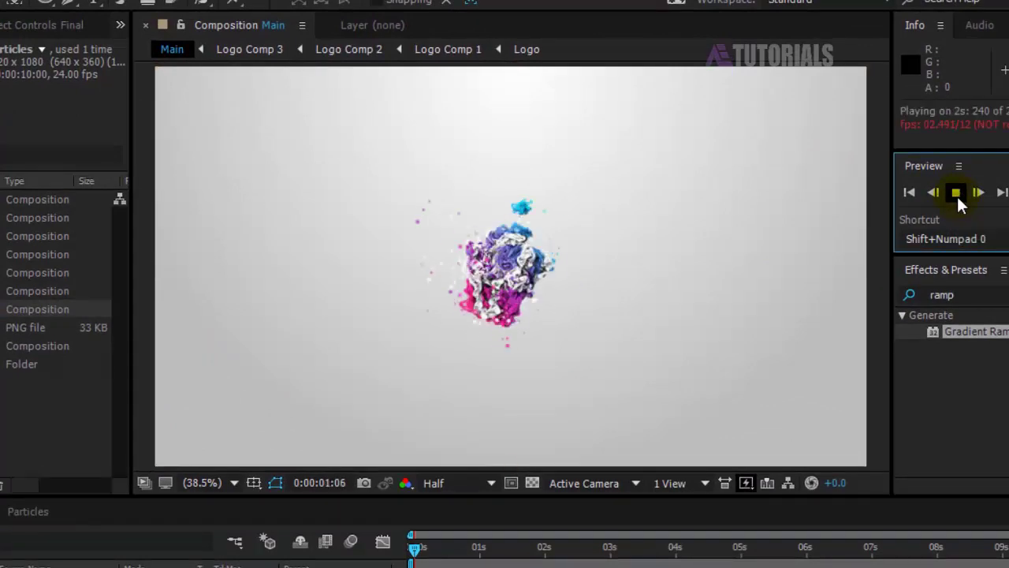